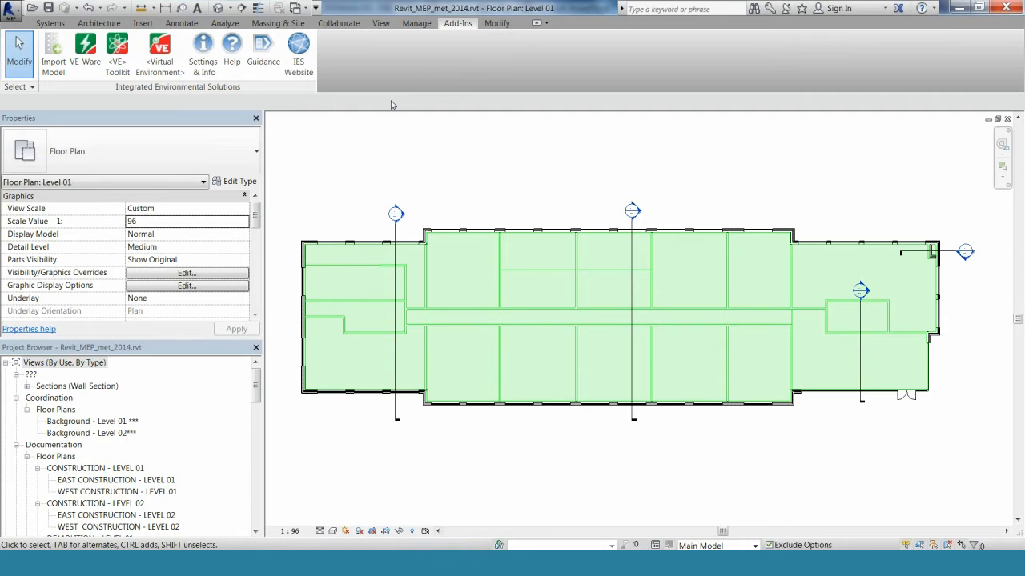
click(476, 377)
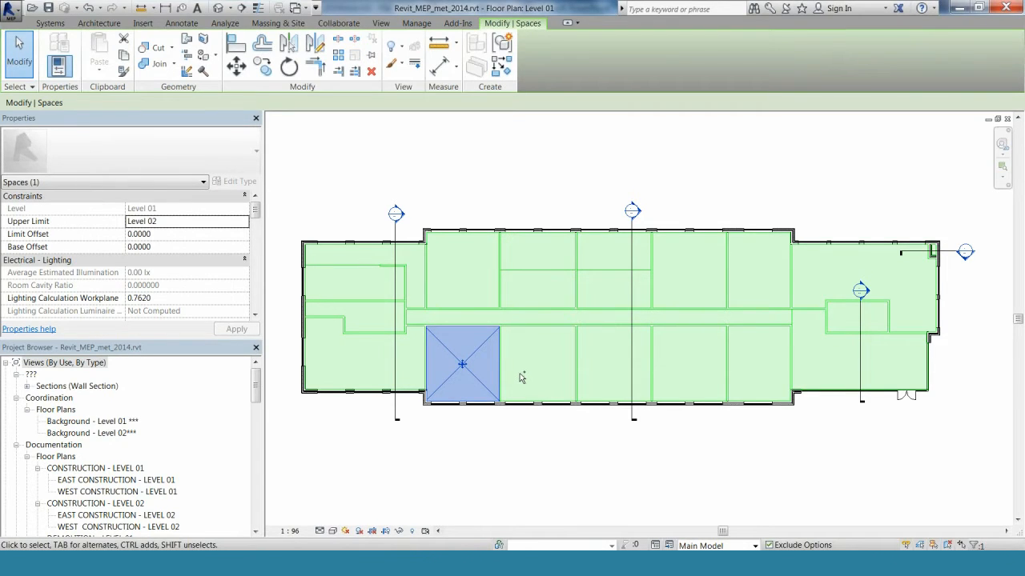
ctrl+click(560, 383)
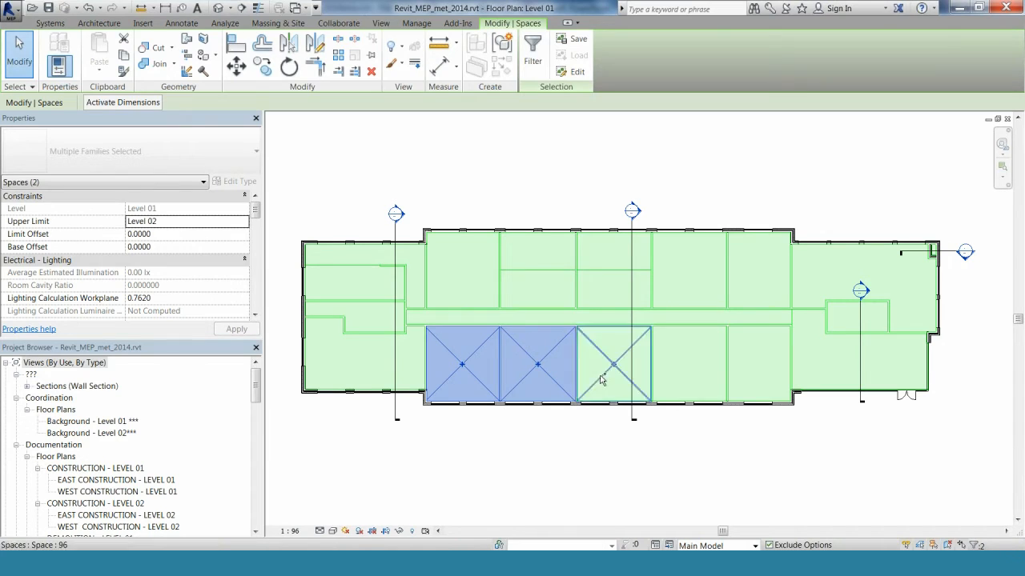
click(475, 196)
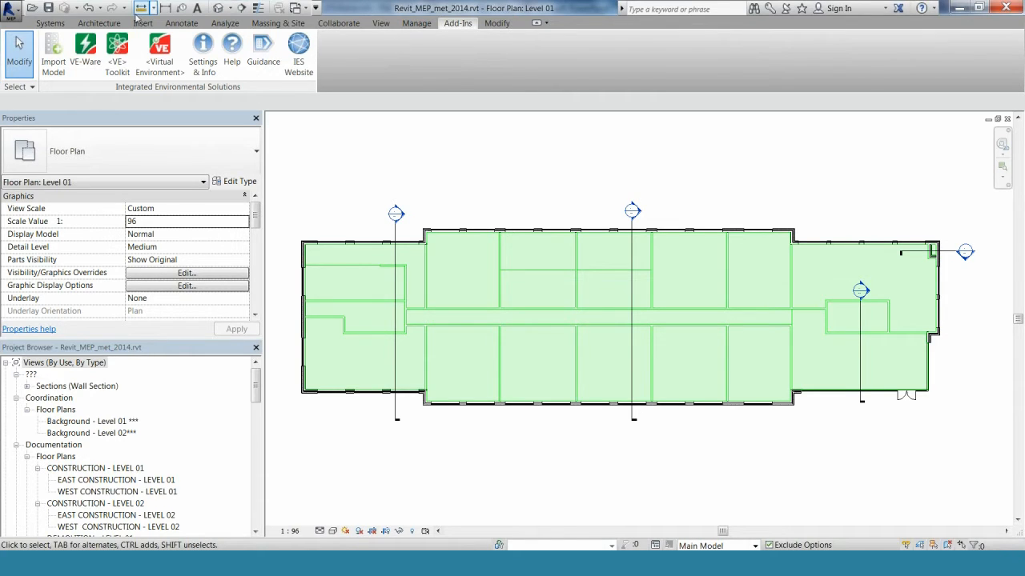
Step: Check that the area and volume computations are set to Areas and Volumes, and accept the settings
click(52, 24)
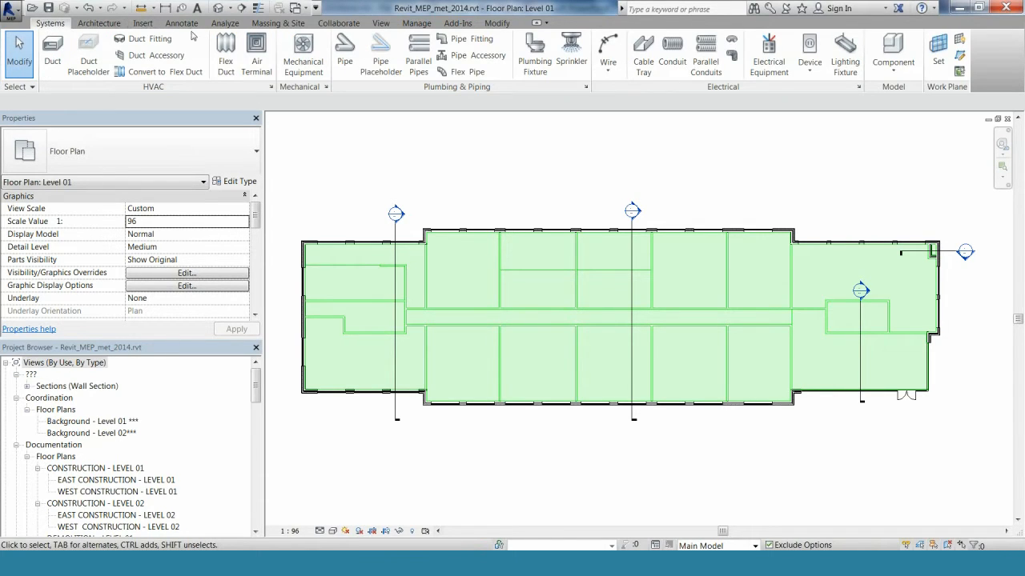
click(225, 25)
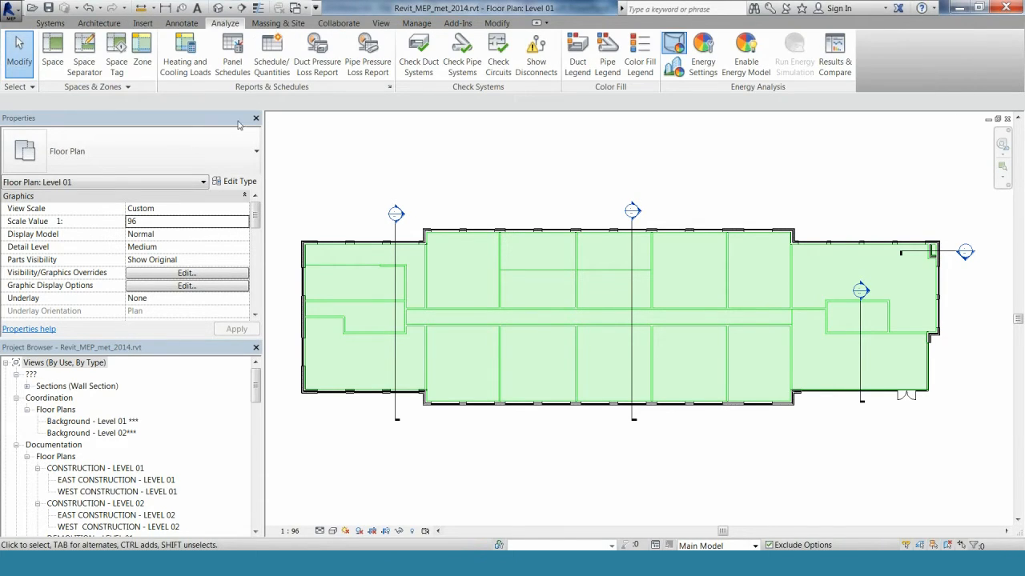
click(128, 87)
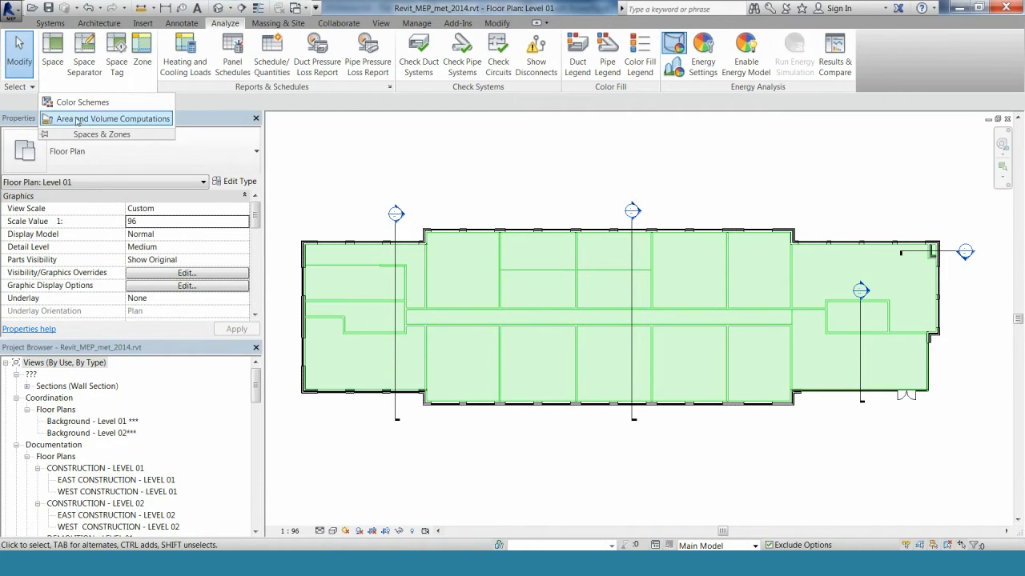
click(139, 122)
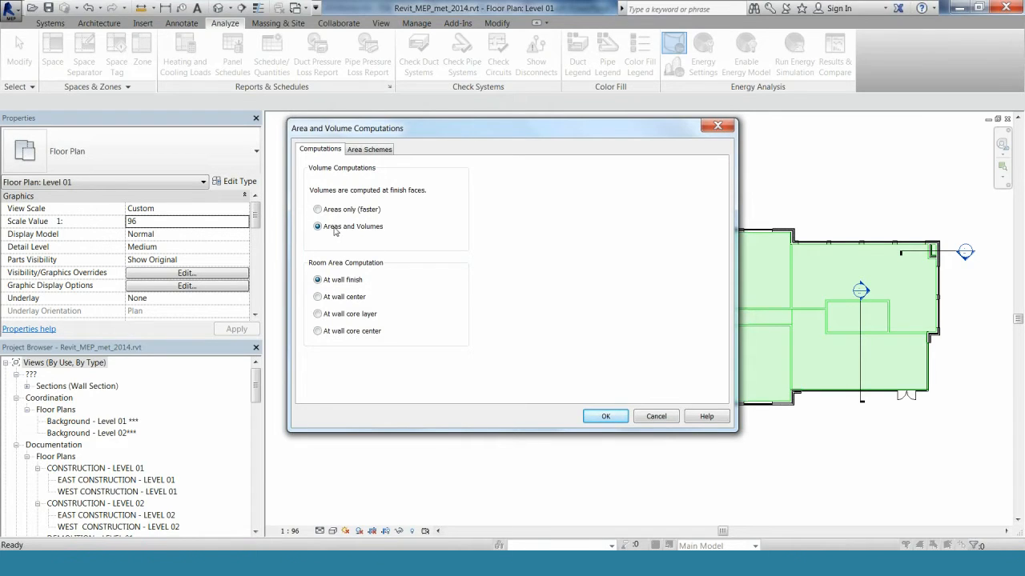
click(606, 417)
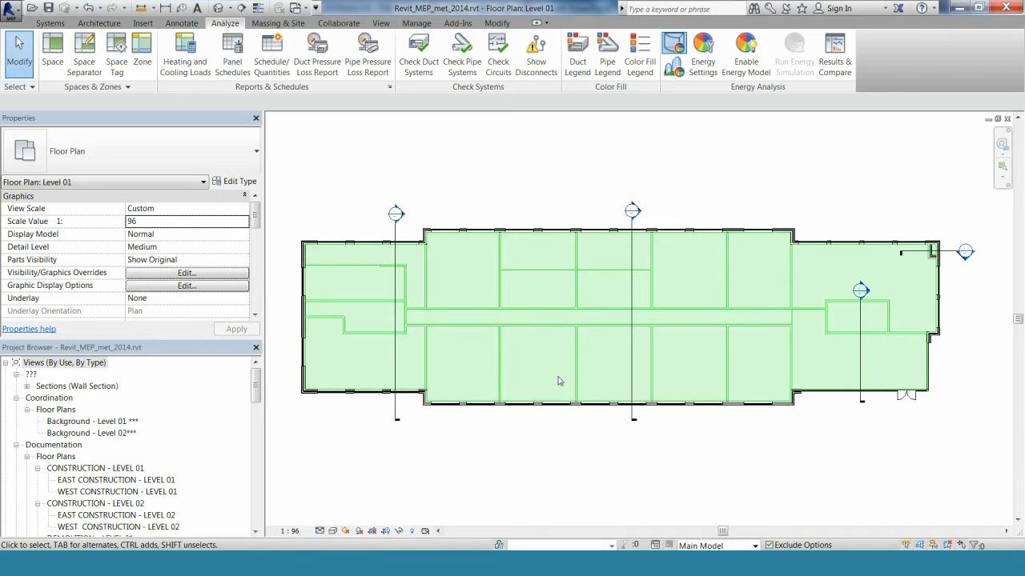
Step: Open the section view belonging to the section line that crosses the middle of the building
click(631, 368)
right_click(631, 368)
click(679, 135)
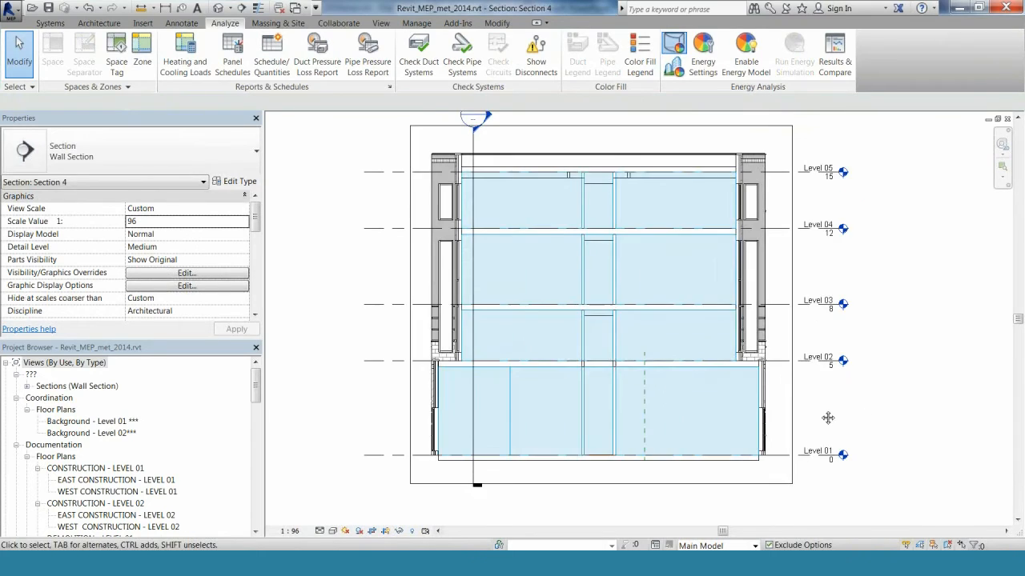
middle_drag(828, 418, 808, 419)
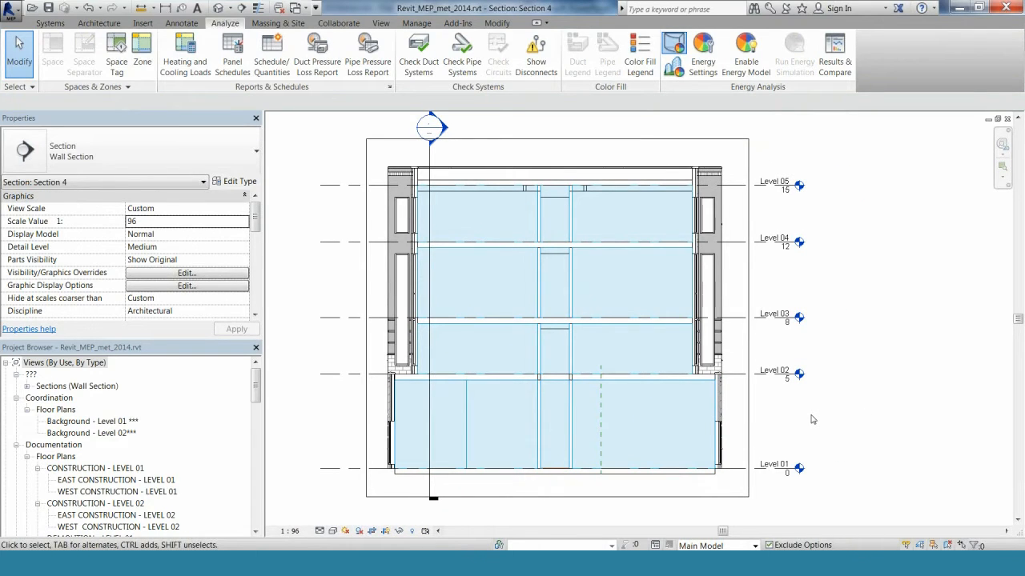
Step: Lower the upper boundary of the rightmost Level 01 space in the section to a limit offset of about -1.3
click(665, 407)
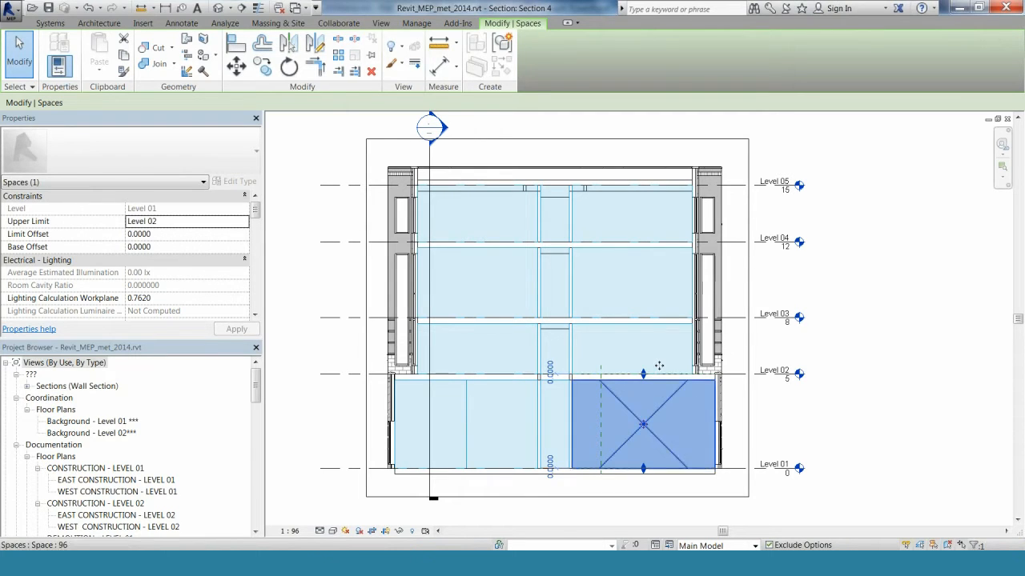
drag(643, 374, 643, 398)
click(652, 406)
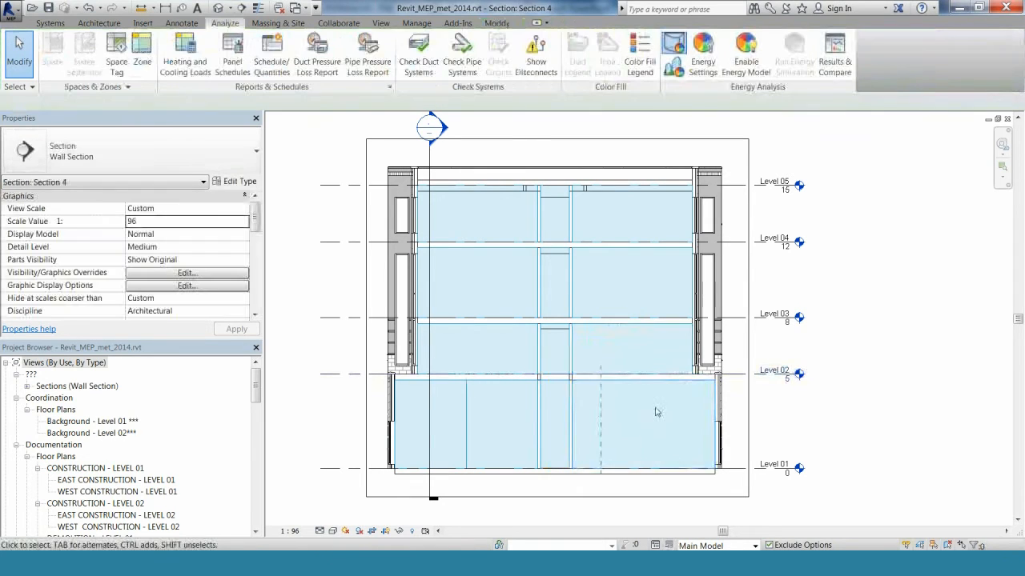
click(656, 410)
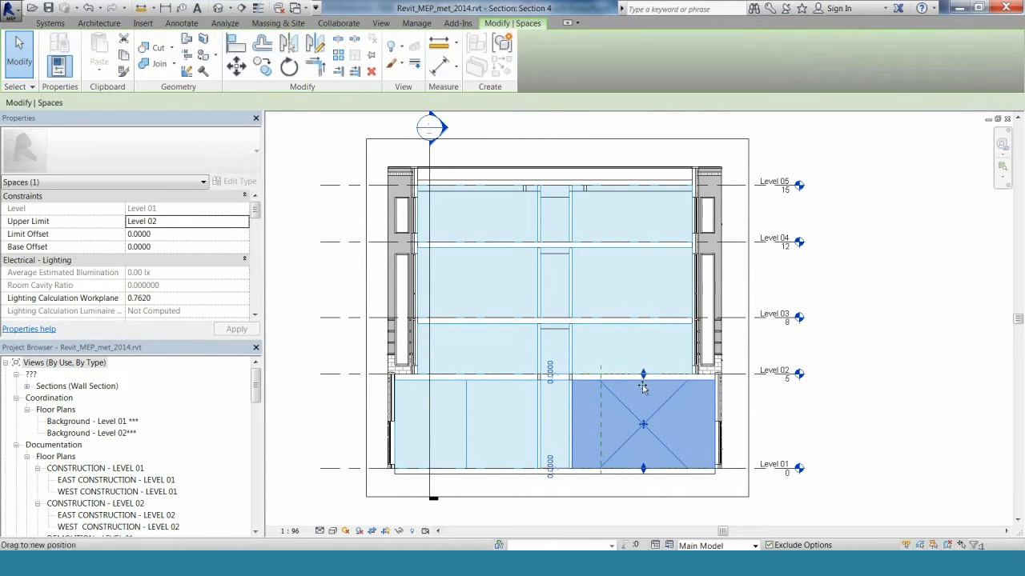
drag(641, 377, 643, 399)
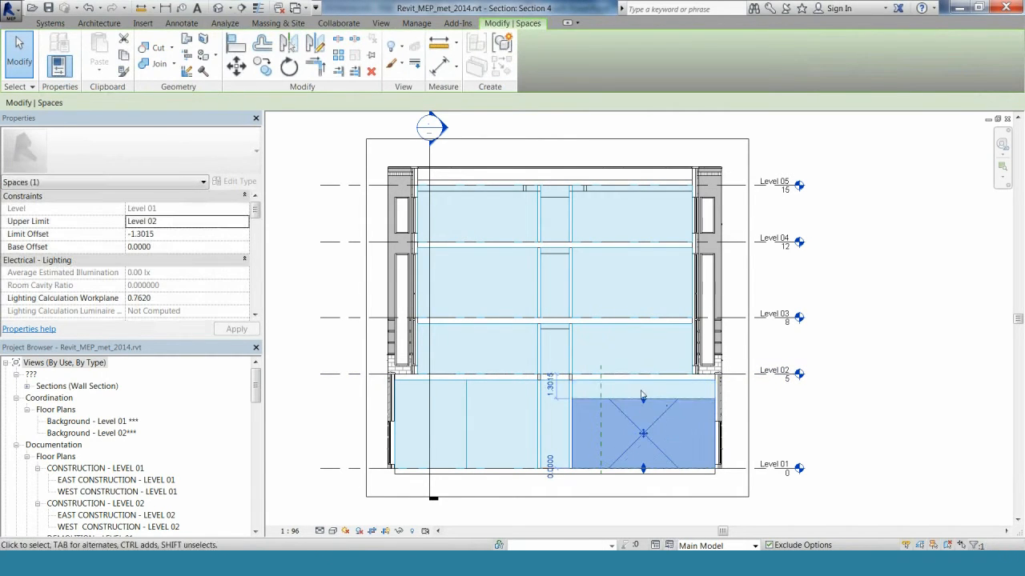
scroll(656, 395, up, 2)
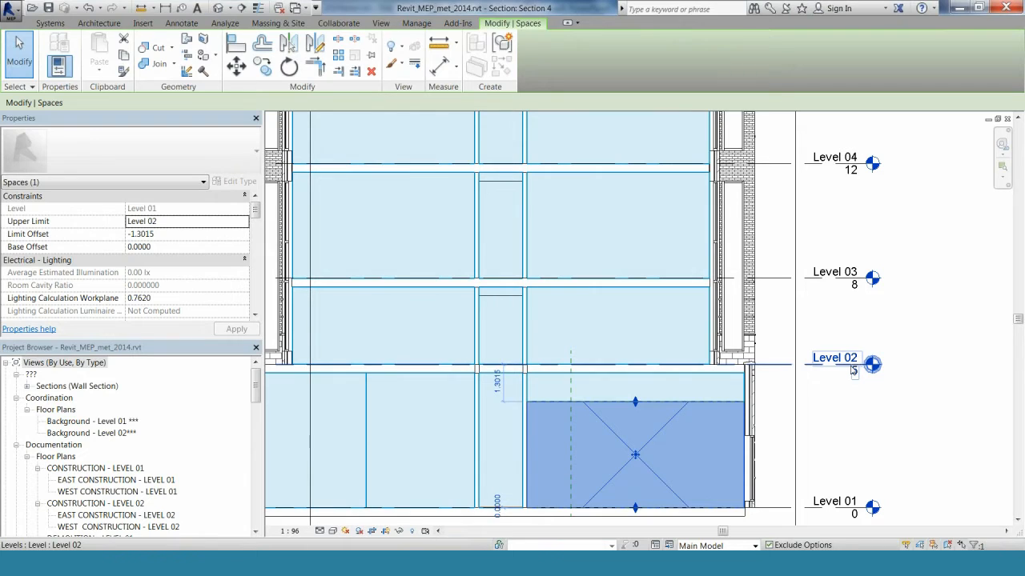
Step: Set the limit offset of the selected Level 01 space to 0 and clear the selection
click(171, 234)
text(0)
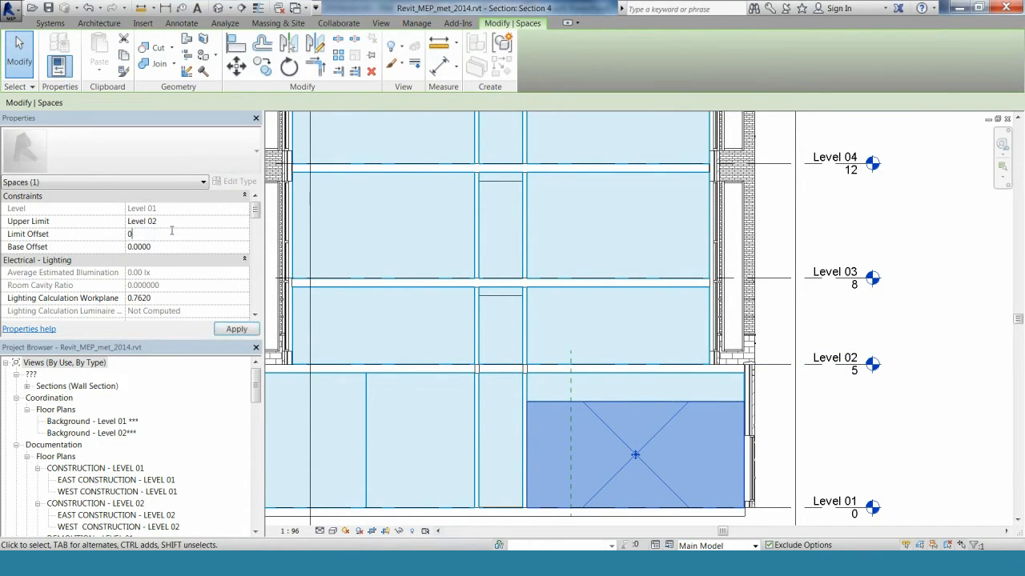
click(236, 330)
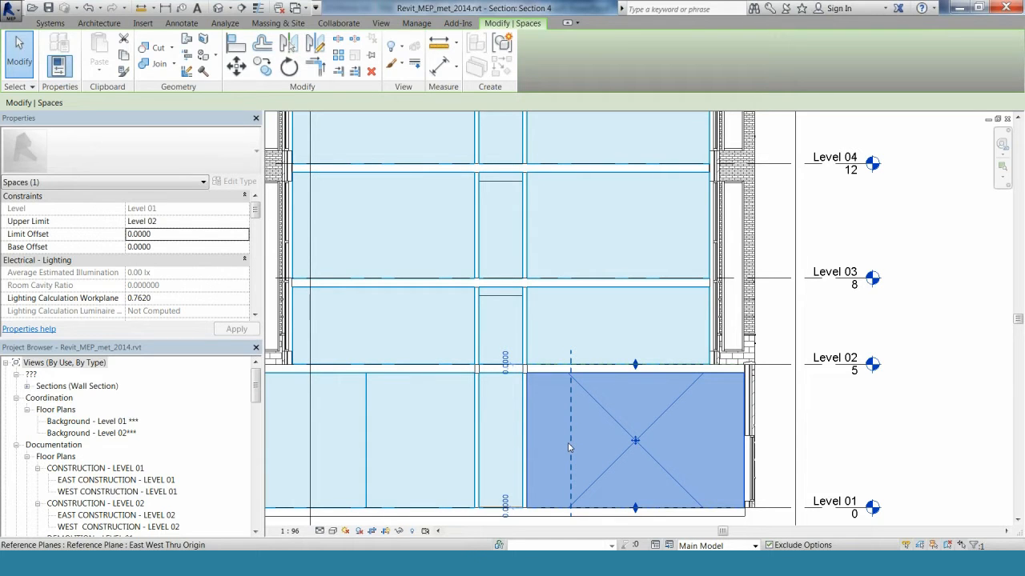
key(Escape)
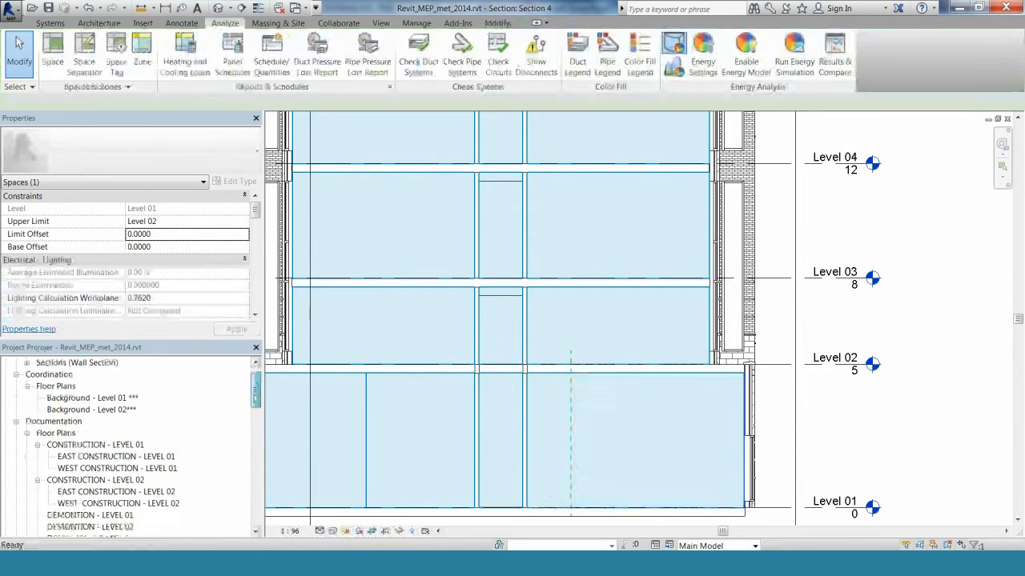
Step: In the working Level 01 floor plan, mark the small shaft space in the building's upper-right corner as a plenum
drag(256, 390, 255, 443)
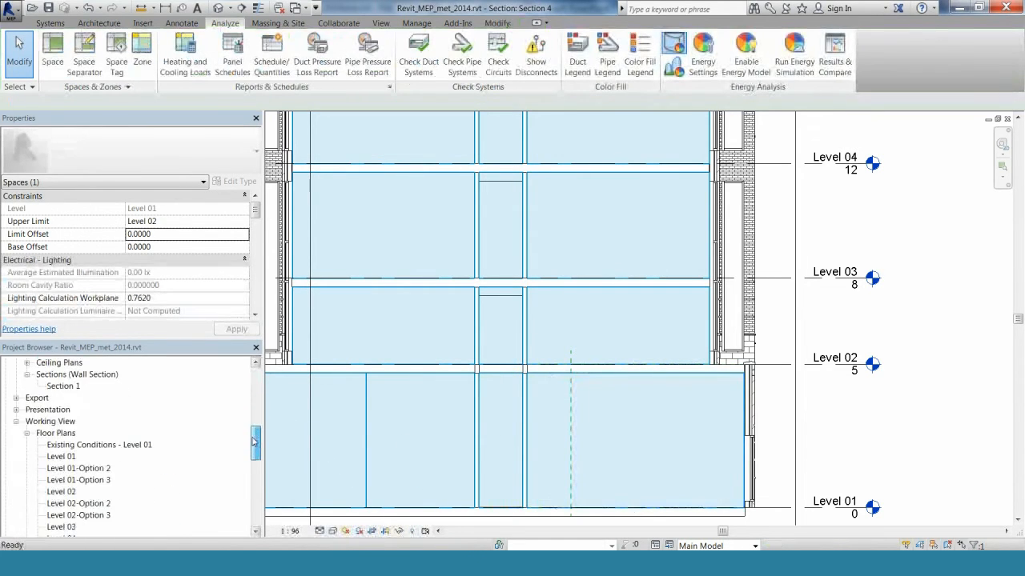
double_click(61, 456)
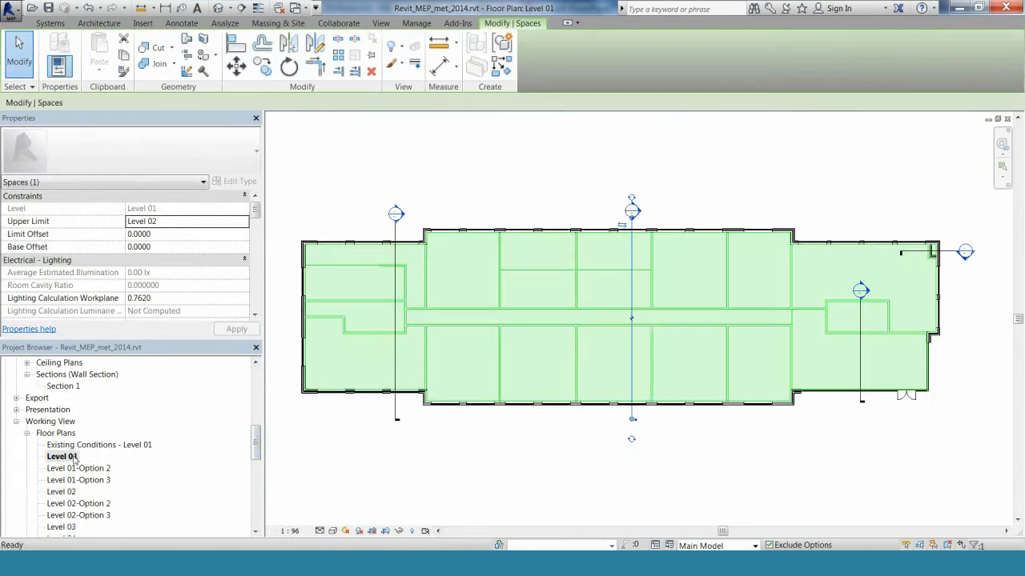
scroll(920, 280, up, 4)
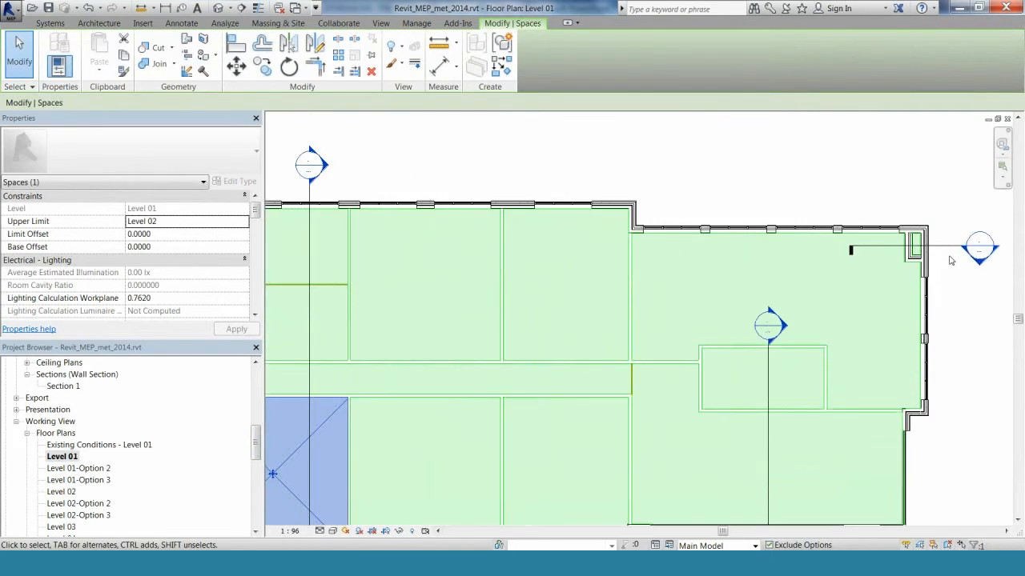
scroll(937, 262, up, 4)
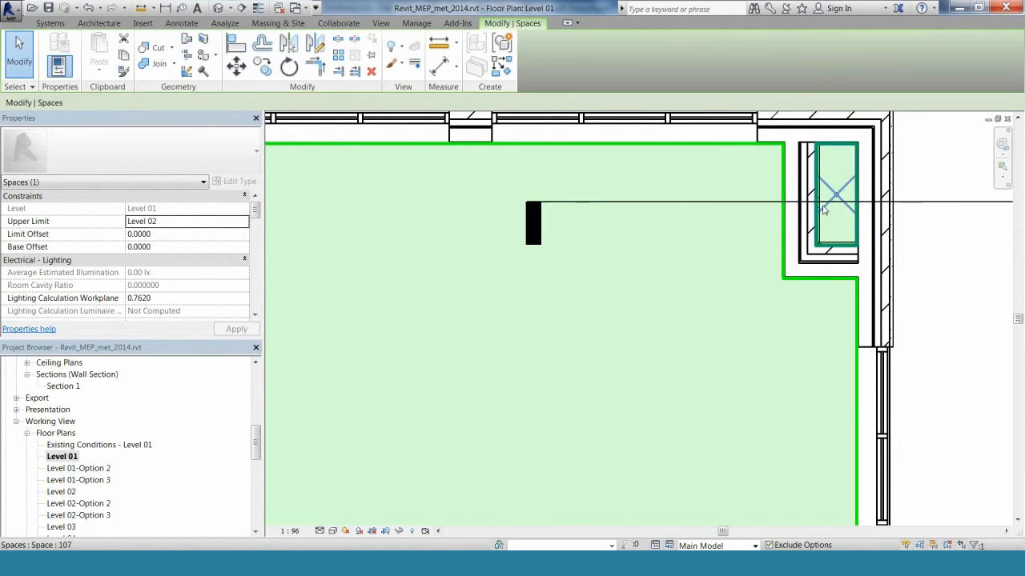
click(825, 209)
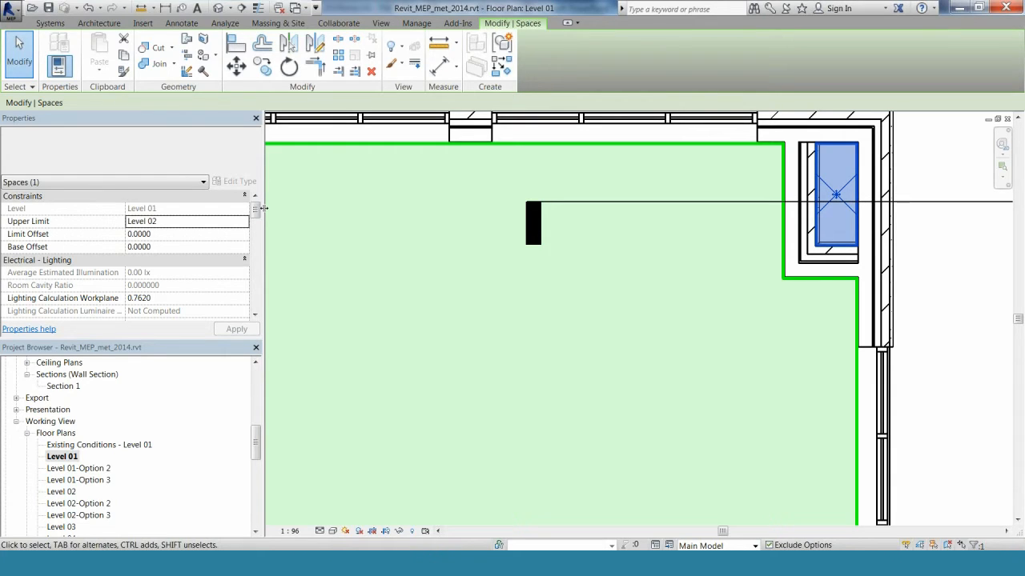
drag(255, 213, 248, 264)
scroll(248, 264, down, 4)
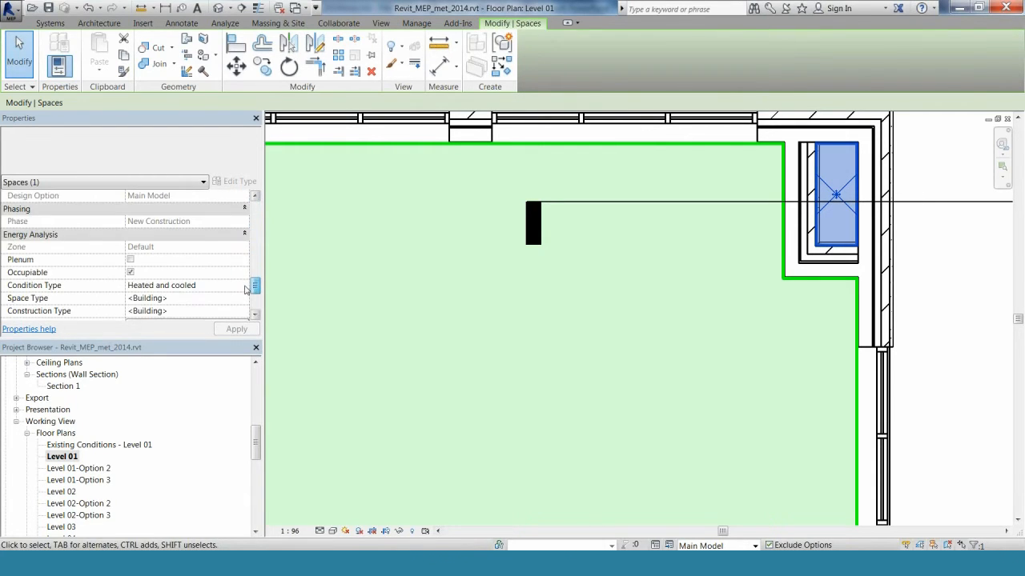
click(131, 260)
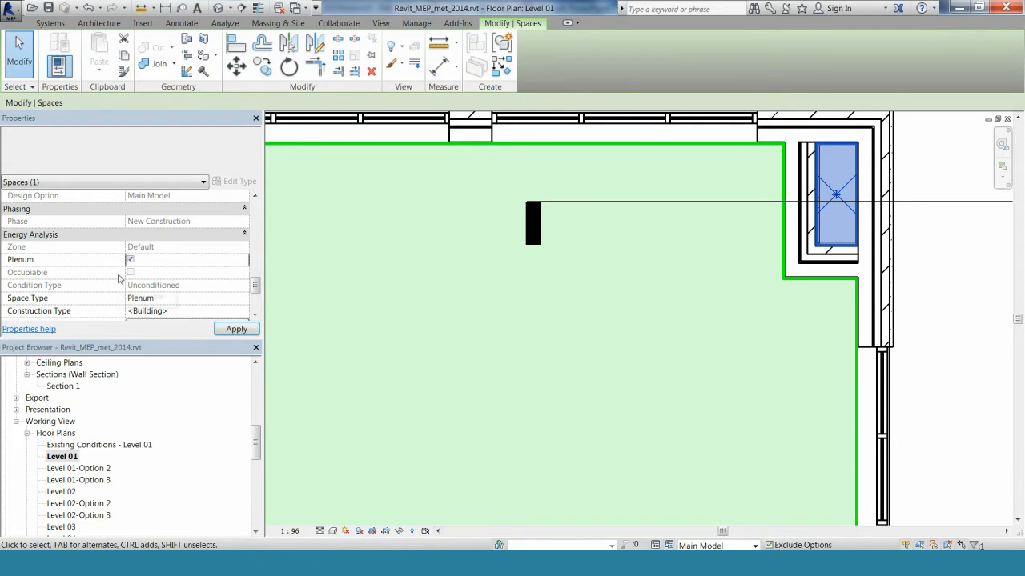
click(234, 329)
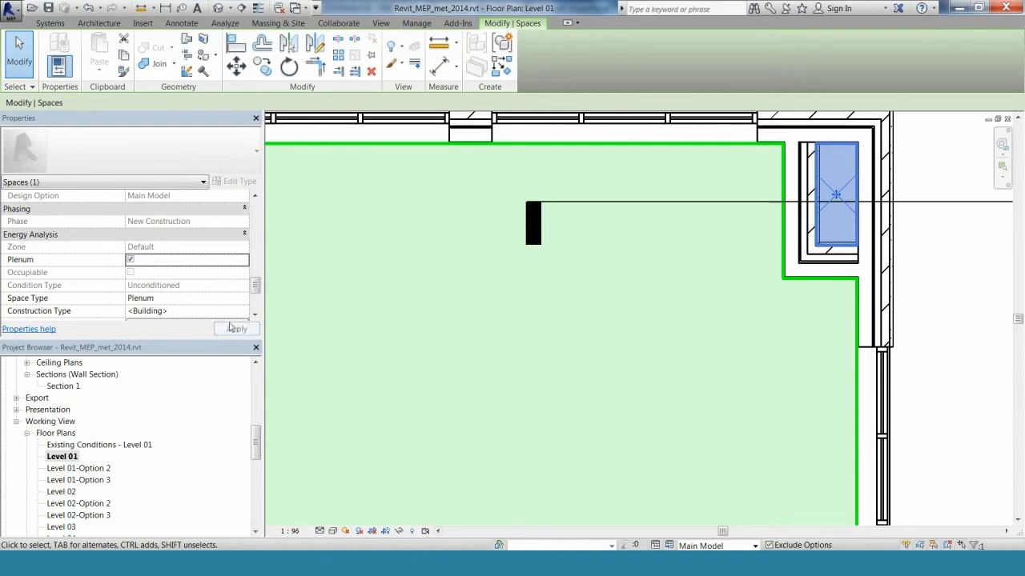
Step: Select the five spaces in the lower row of the building's middle section on the Level 01 plan
scroll(613, 304, down, 6)
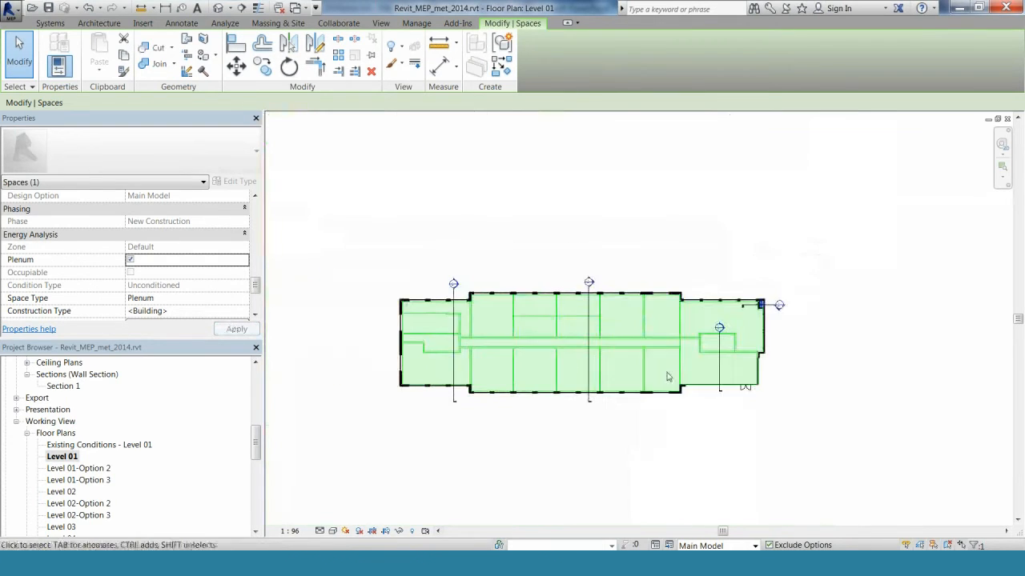
scroll(504, 372, up, 4)
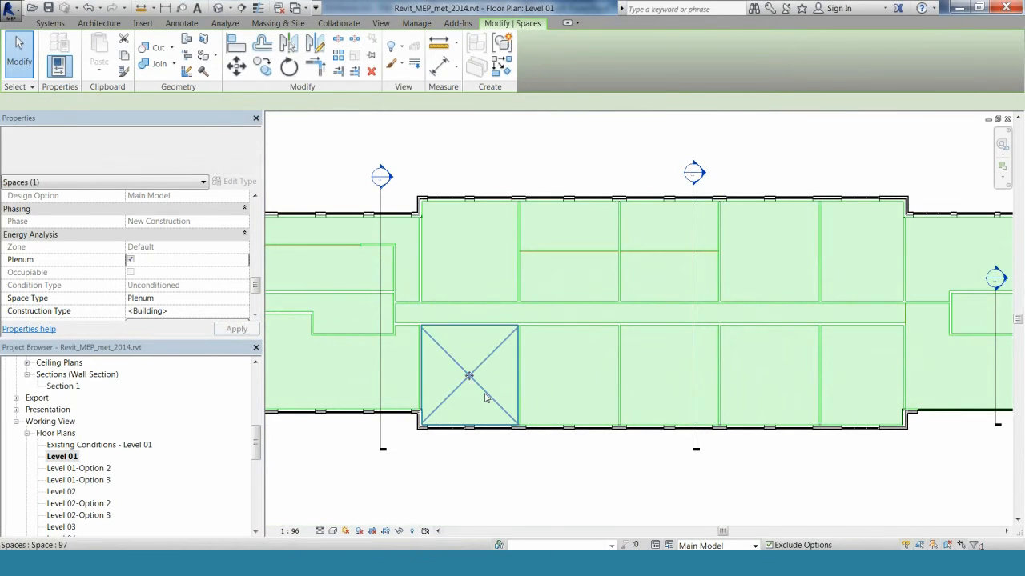
click(485, 398)
ctrl+click(549, 404)
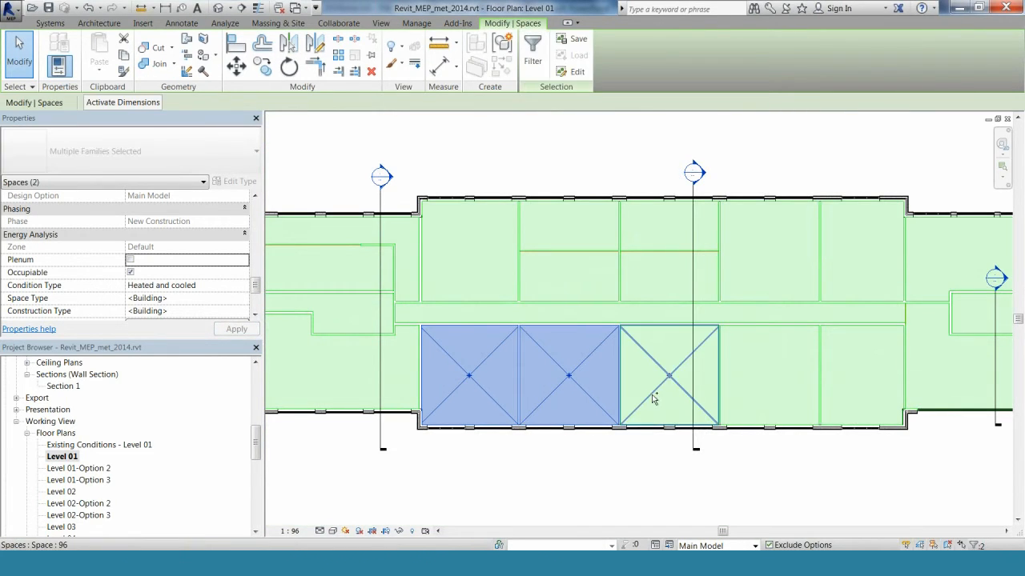
ctrl+click(653, 398)
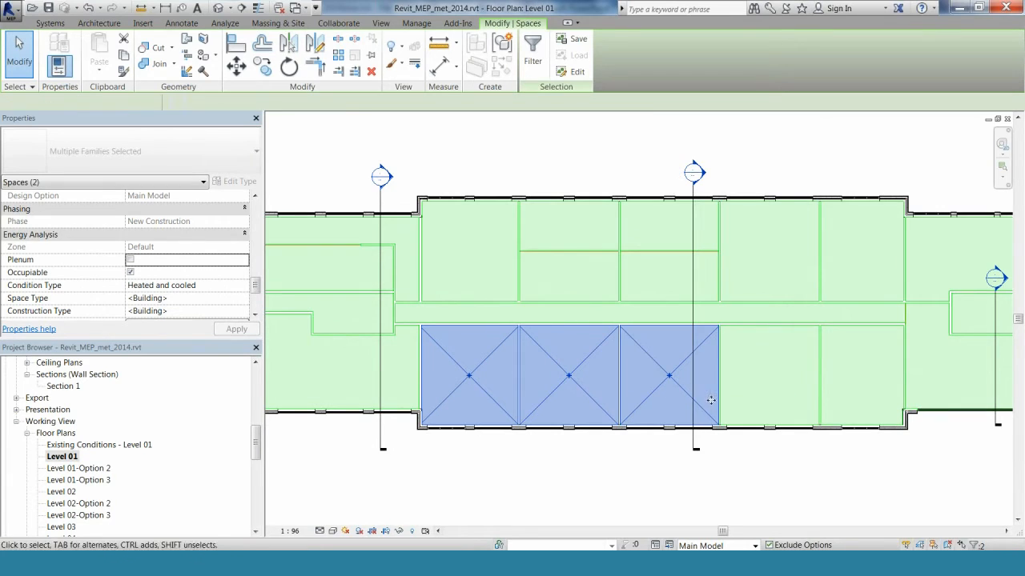
ctrl+click(757, 402)
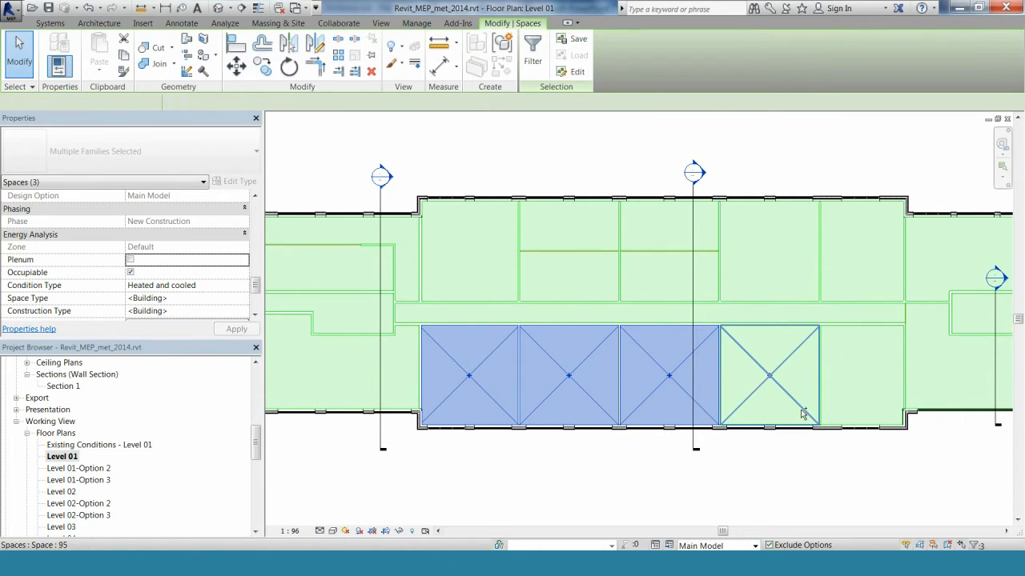
ctrl+click(841, 398)
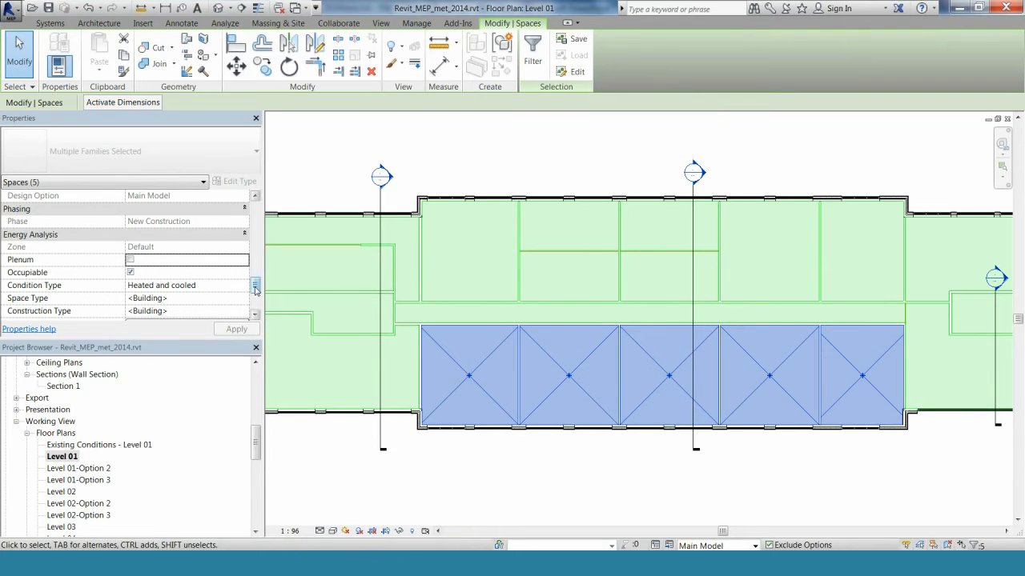
Step: Assign the Lobby - Hotel space type to the five selected spaces
scroll(255, 288, down, 1)
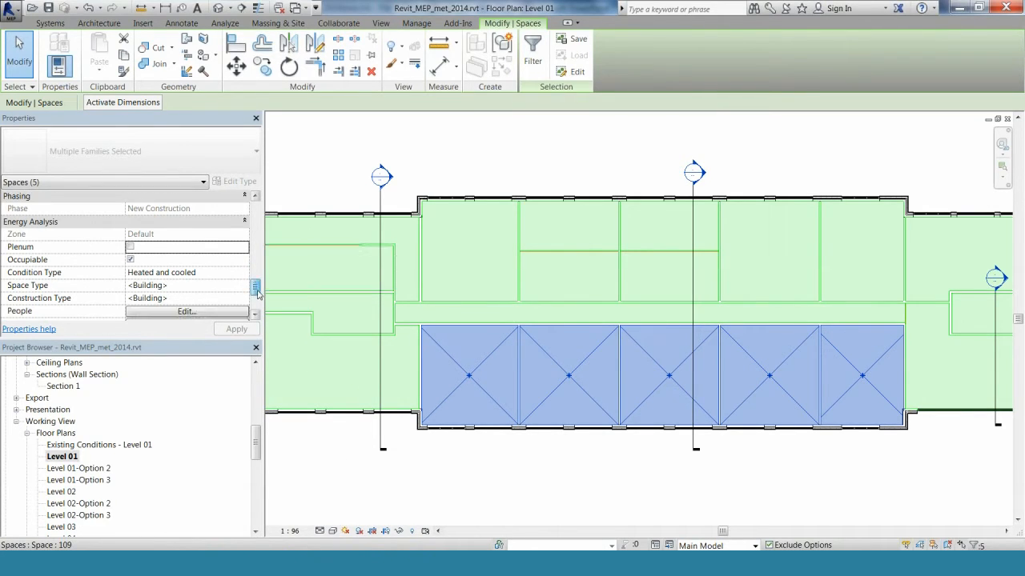
click(216, 287)
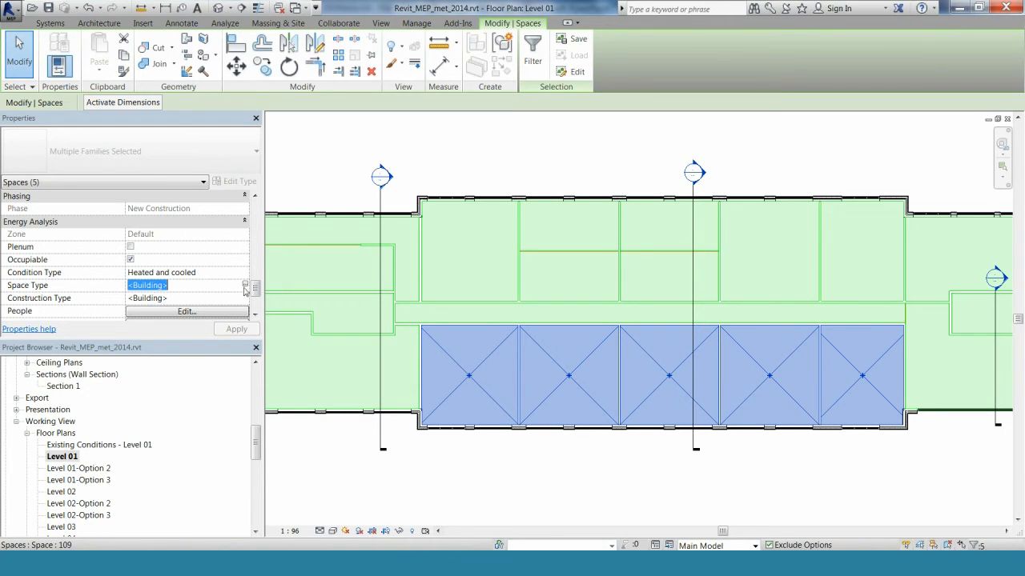
click(244, 286)
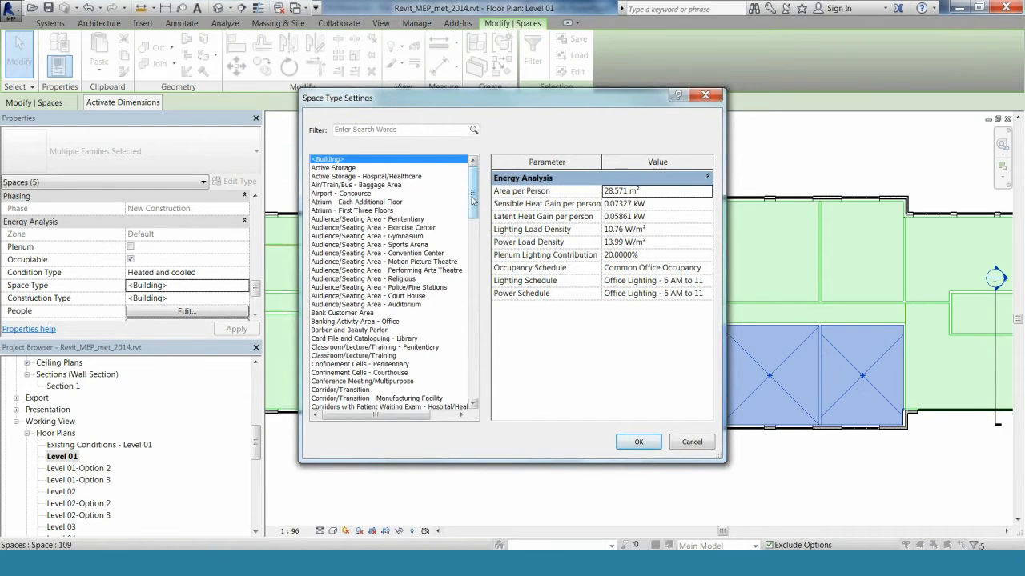
drag(475, 202, 473, 293)
key(l)
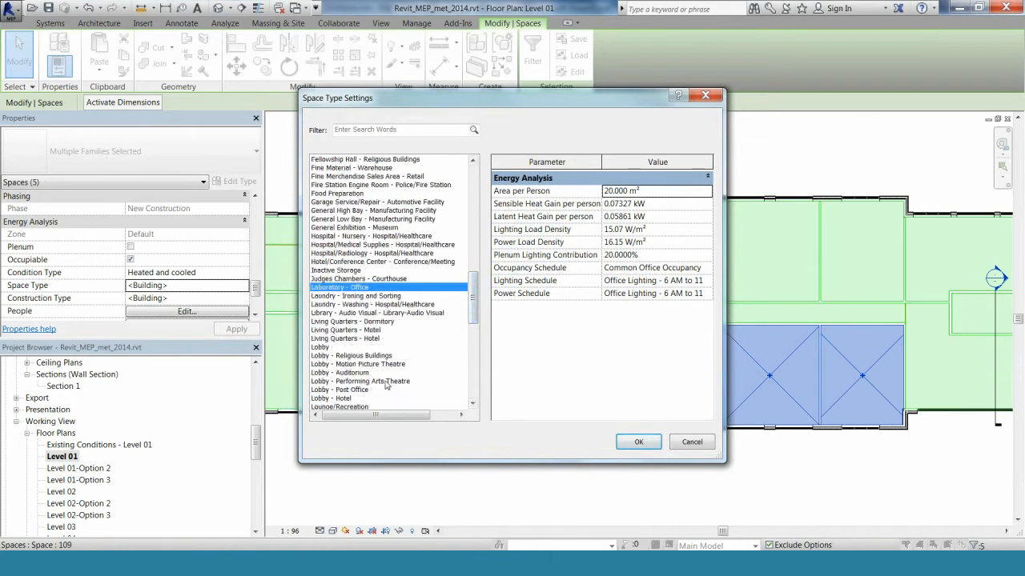
click(351, 397)
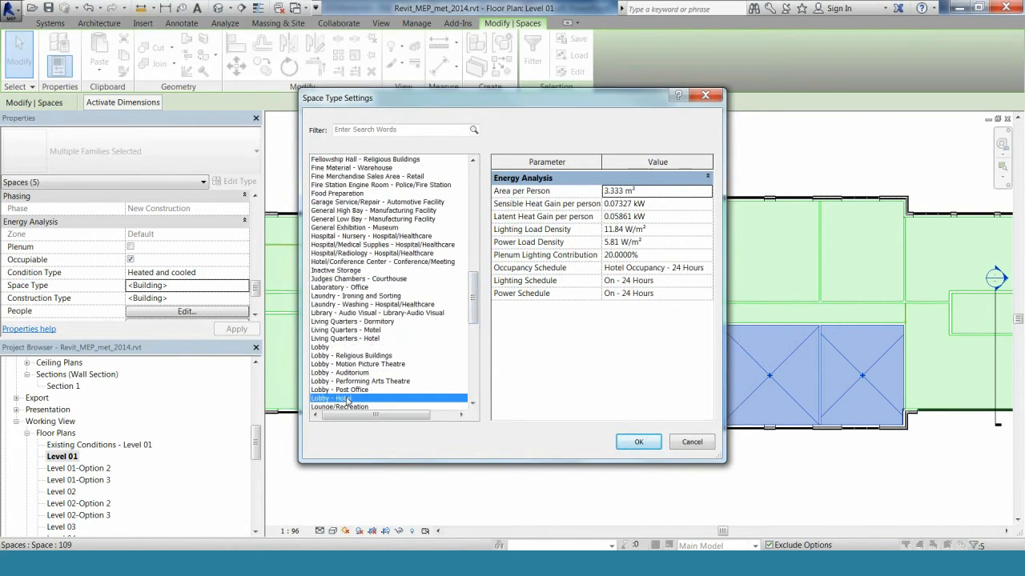
click(636, 442)
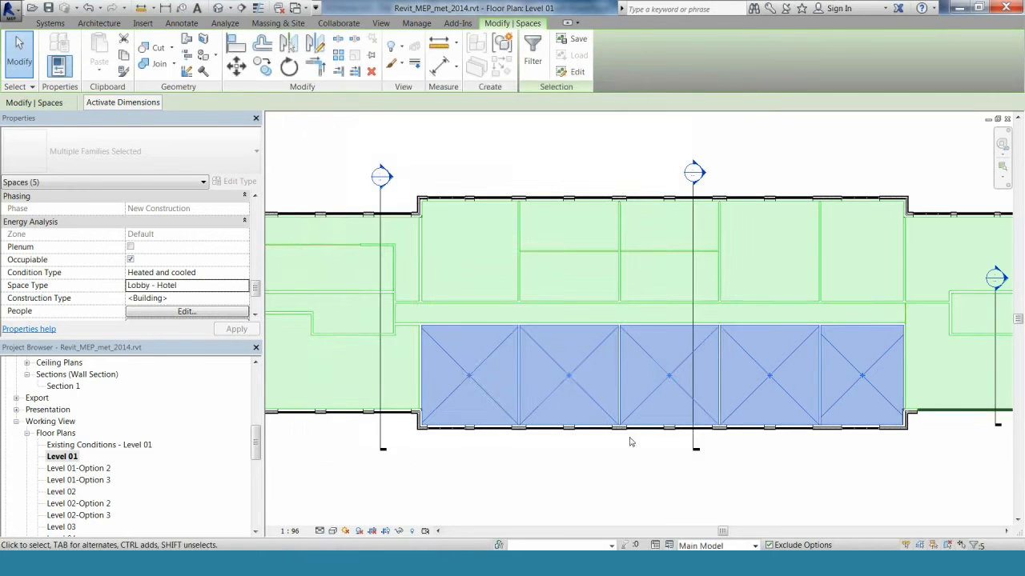
Step: Review the lighting schedule options of the Lobby - Hotel space type without changing the schedule
click(224, 286)
click(246, 285)
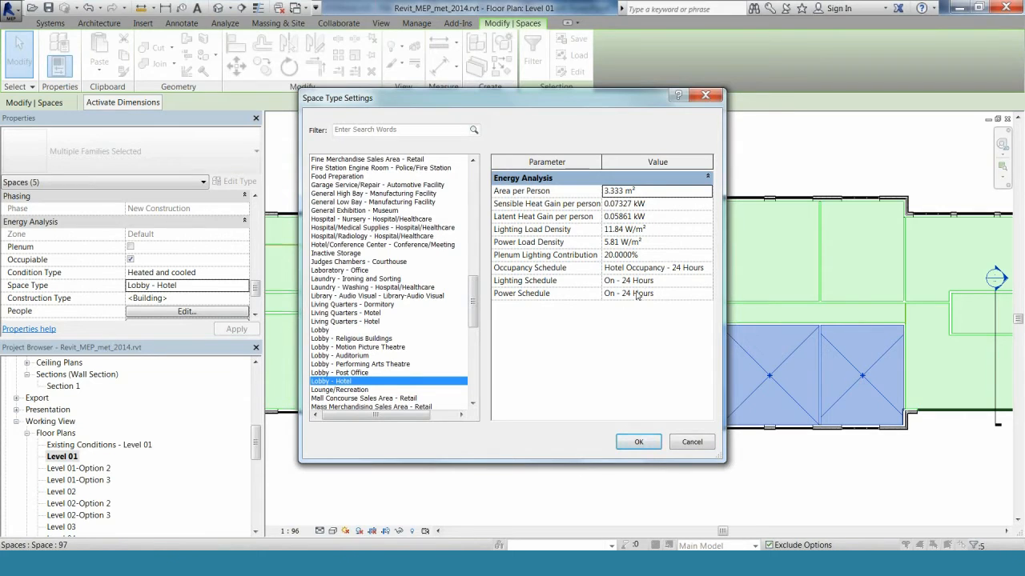
click(681, 281)
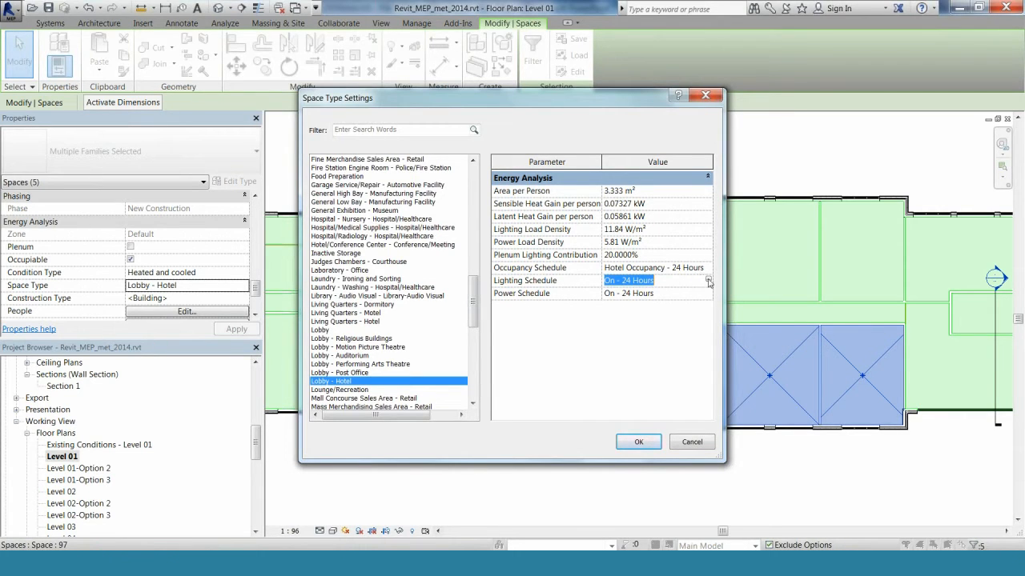
click(708, 281)
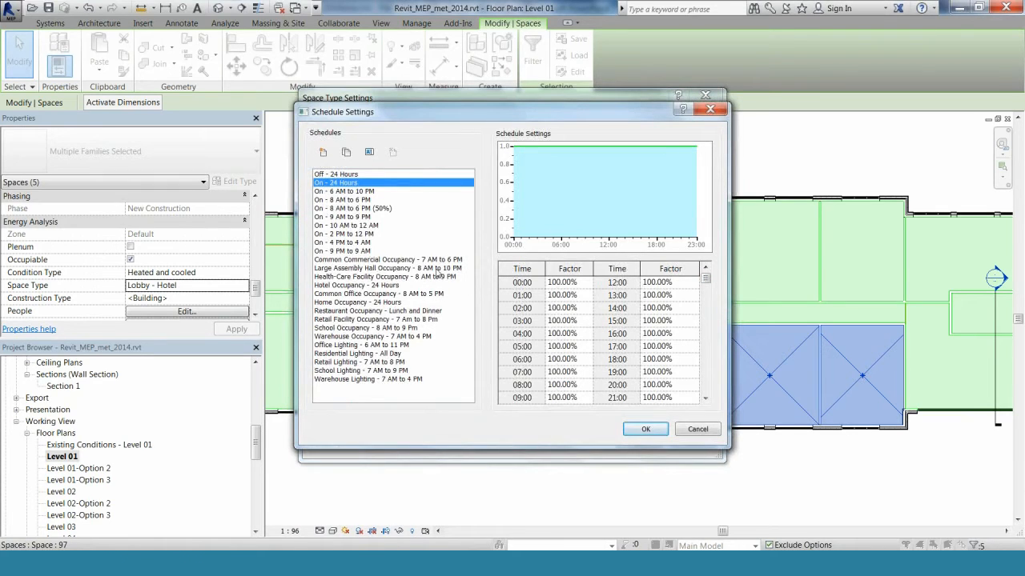
click(698, 430)
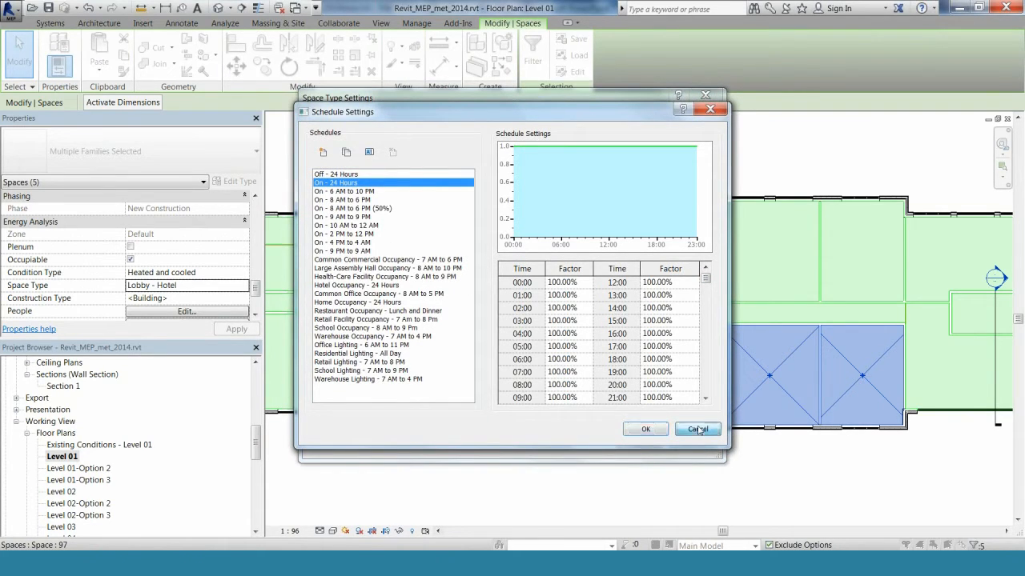
Step: Set the power schedule of the Lobby - Hotel space type to On - 6 AM to 10 PM
click(661, 293)
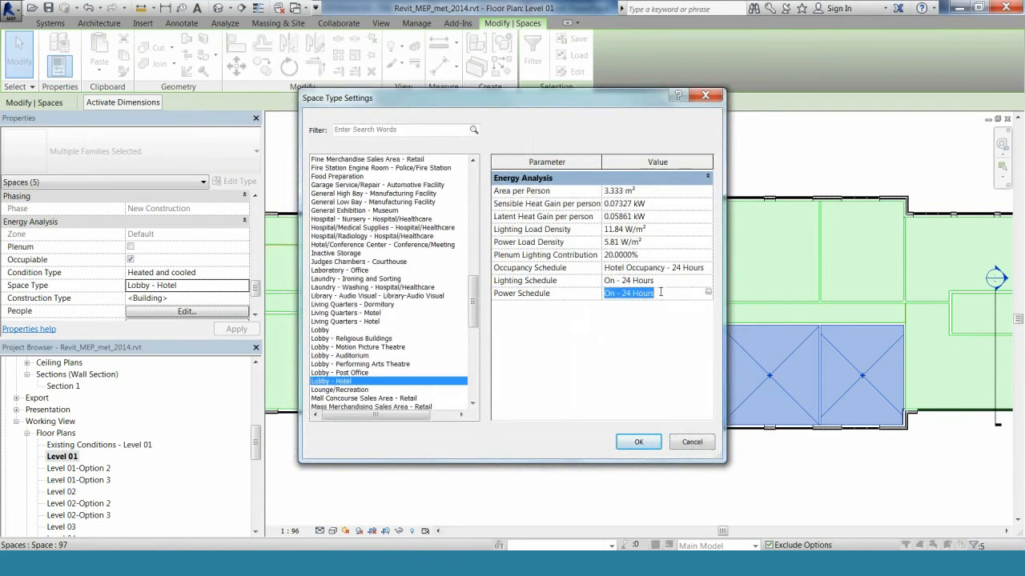
click(708, 294)
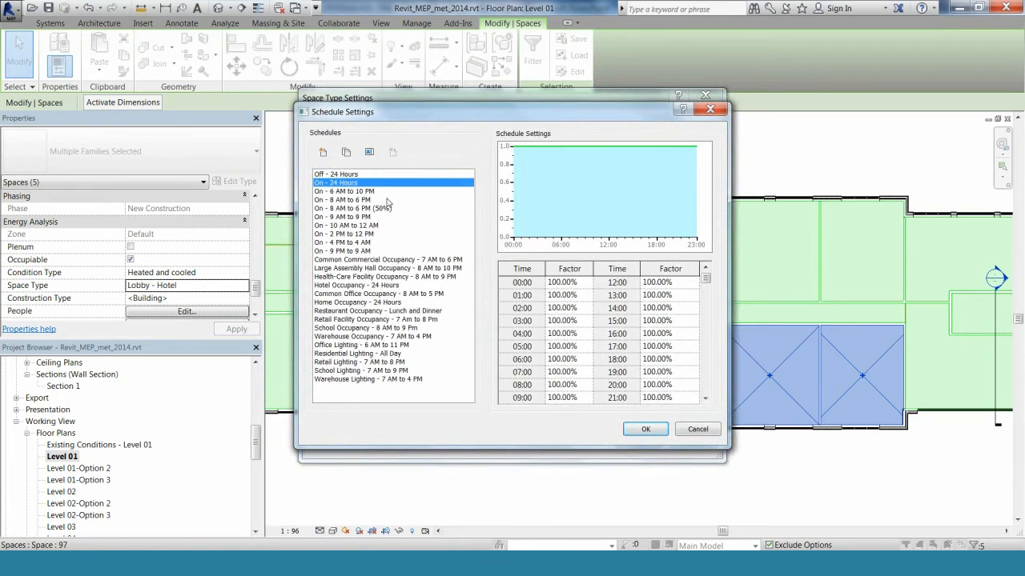
click(340, 193)
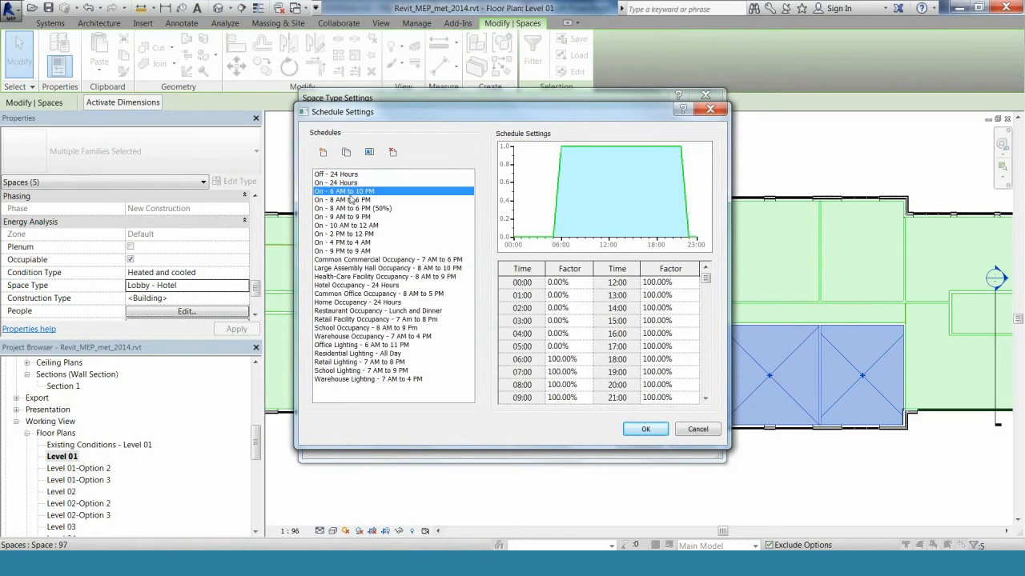
click(642, 430)
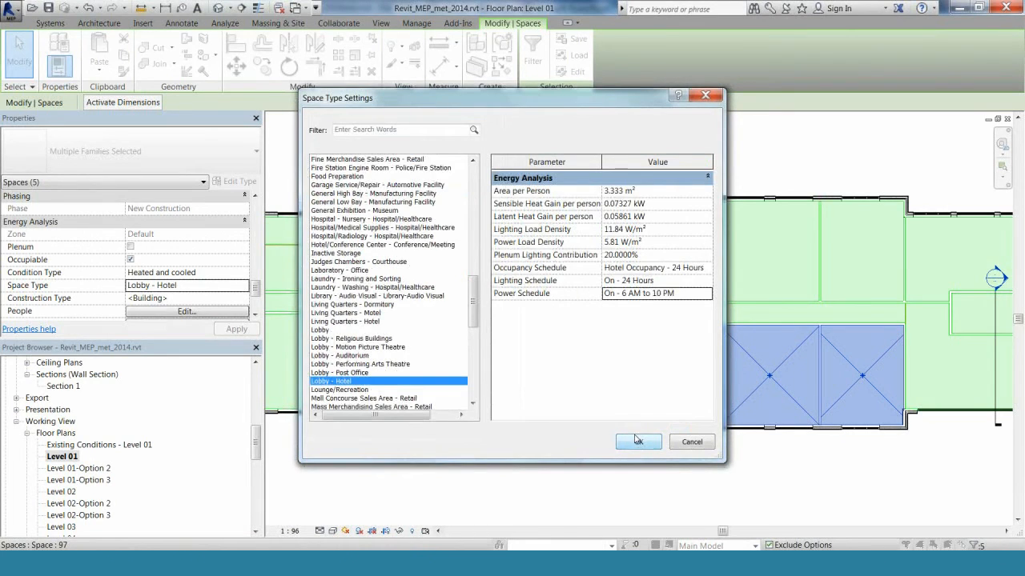
click(639, 442)
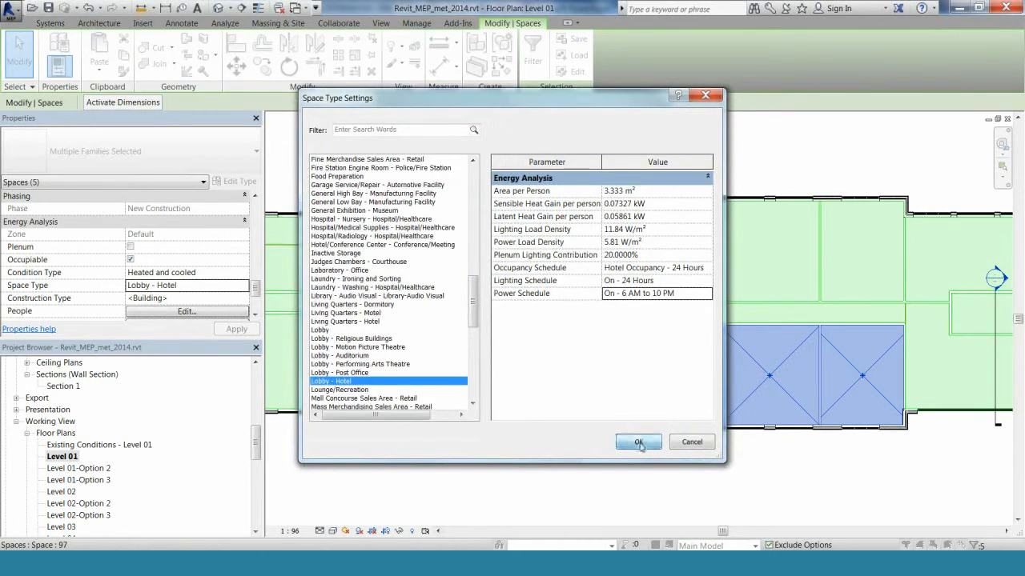
Step: In the people settings of the selected spaces, switch occupancy to specified values with 50 as the number of people
scroll(253, 315, down, 1)
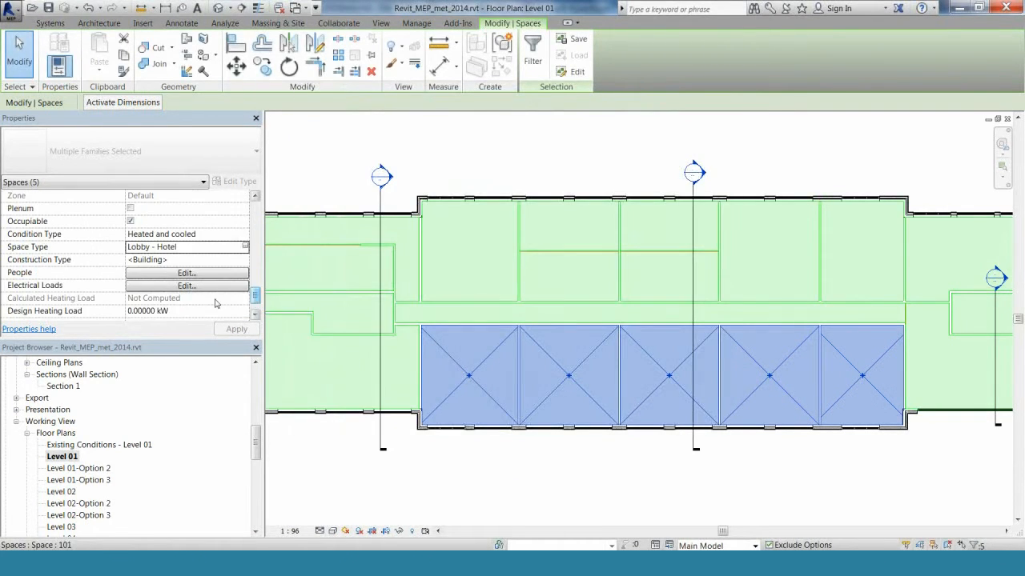
click(186, 273)
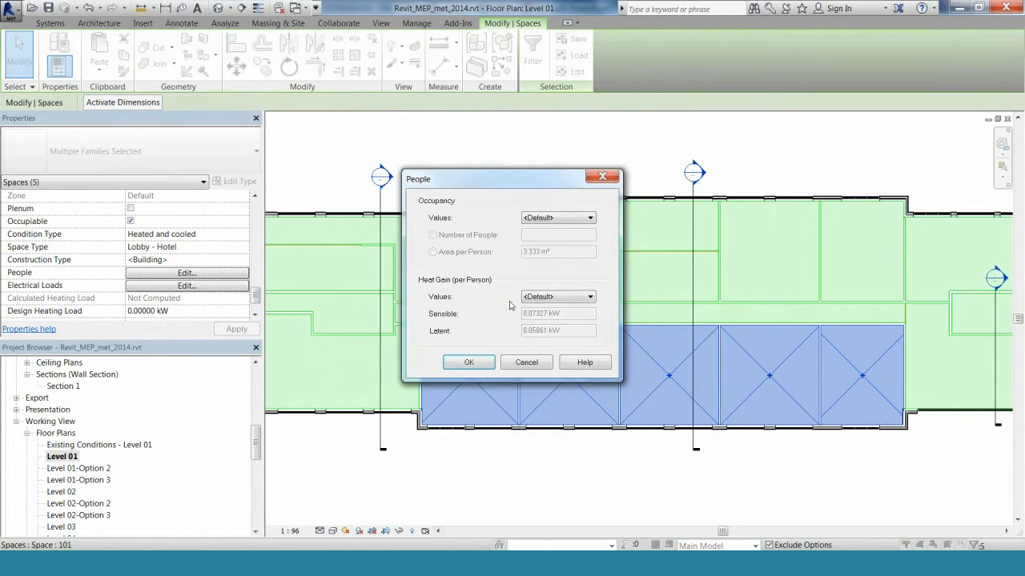
click(548, 220)
click(547, 238)
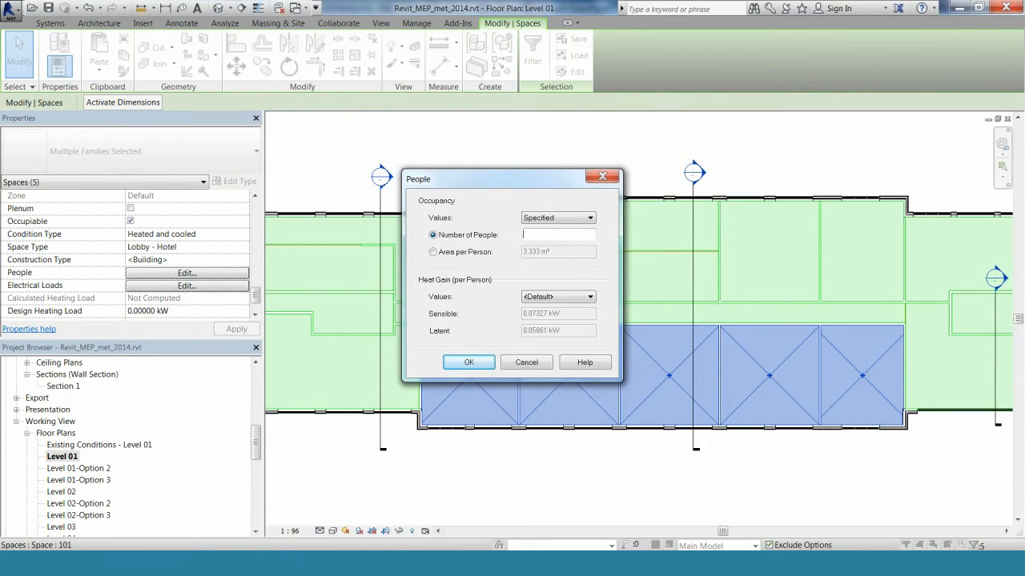
Step: Switch the heat gain per person to specified values and replace part of the sensible and latent figures with 5
click(535, 298)
click(542, 317)
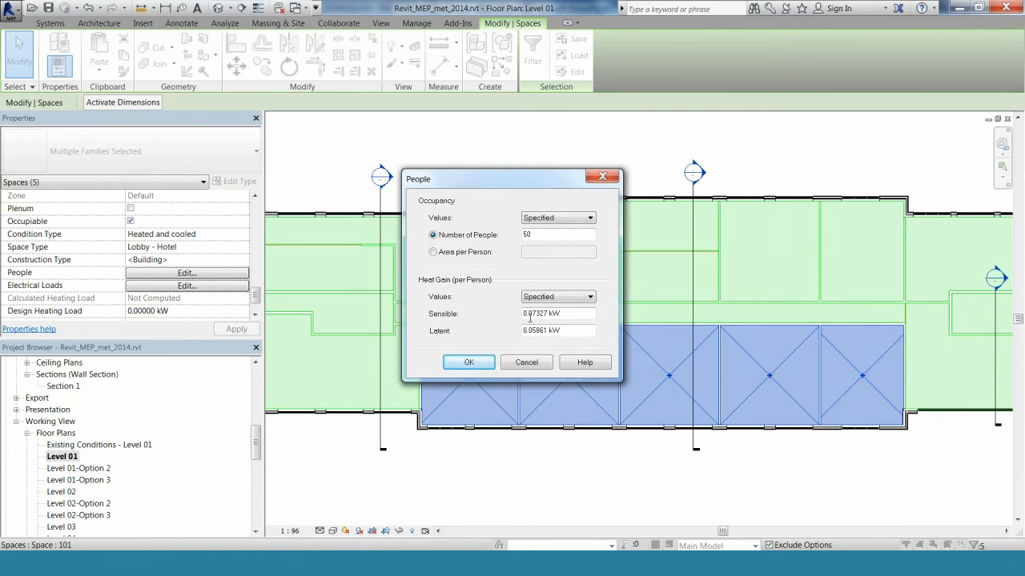
drag(532, 315, 543, 319)
key(BackSpace)
text(5)
drag(527, 331, 546, 334)
text(5)
click(480, 365)
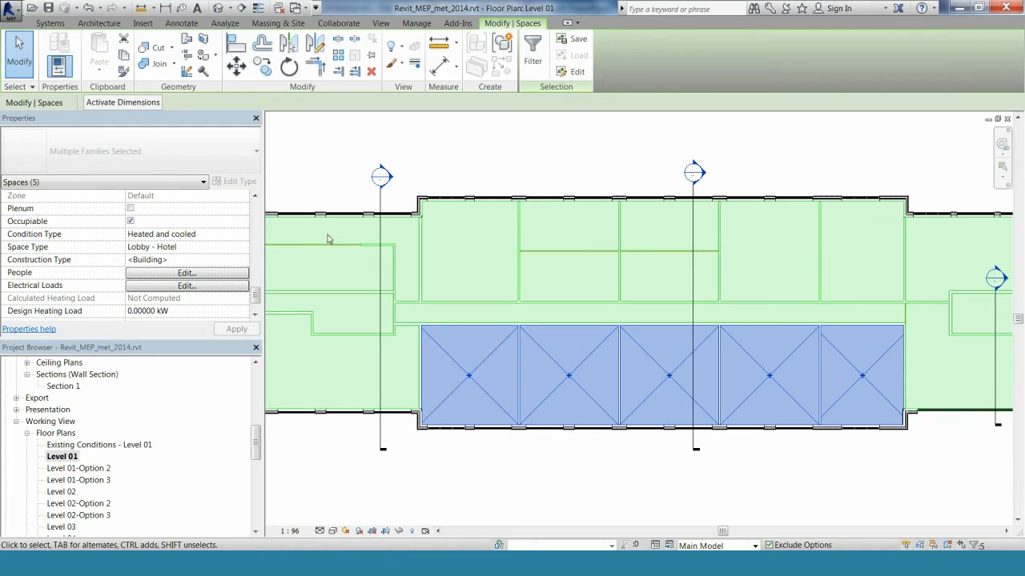
Step: Save the project
click(49, 8)
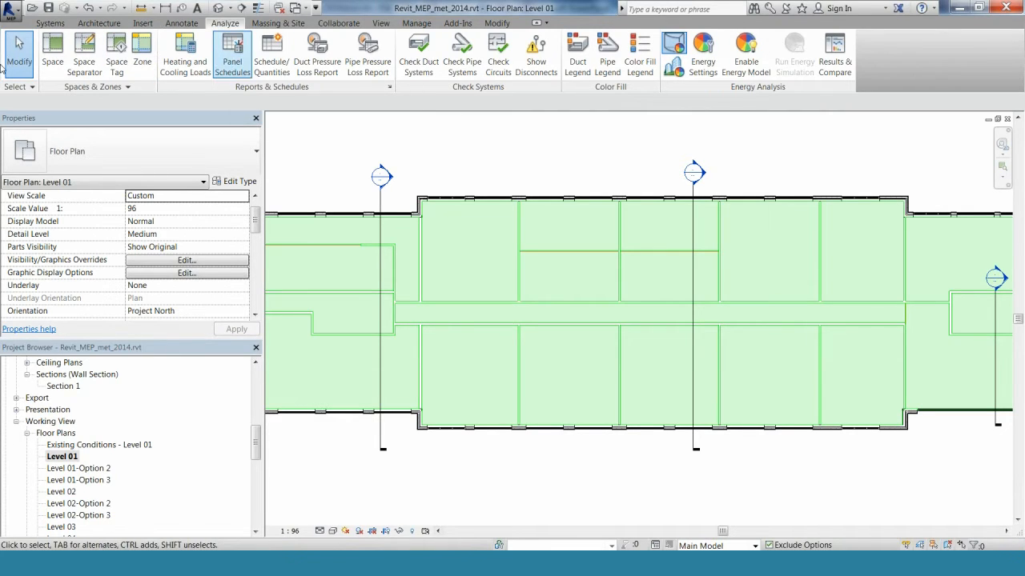
click(51, 9)
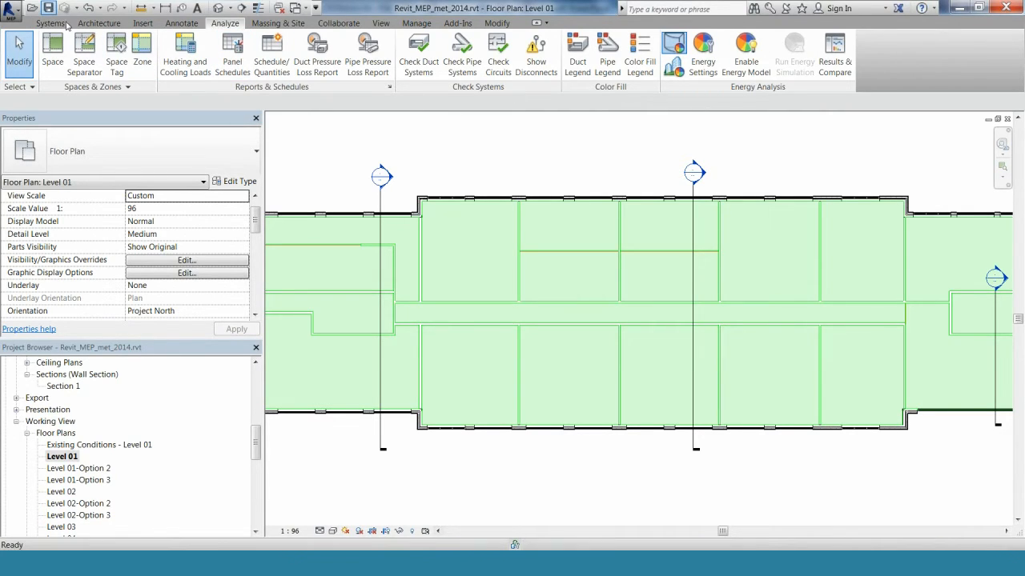
click(457, 368)
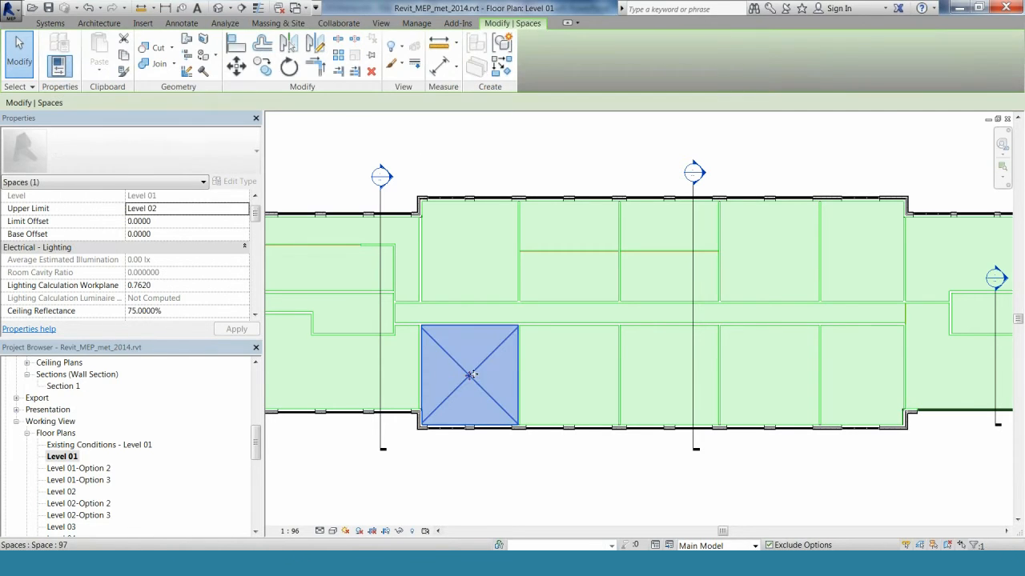
ctrl+click(558, 368)
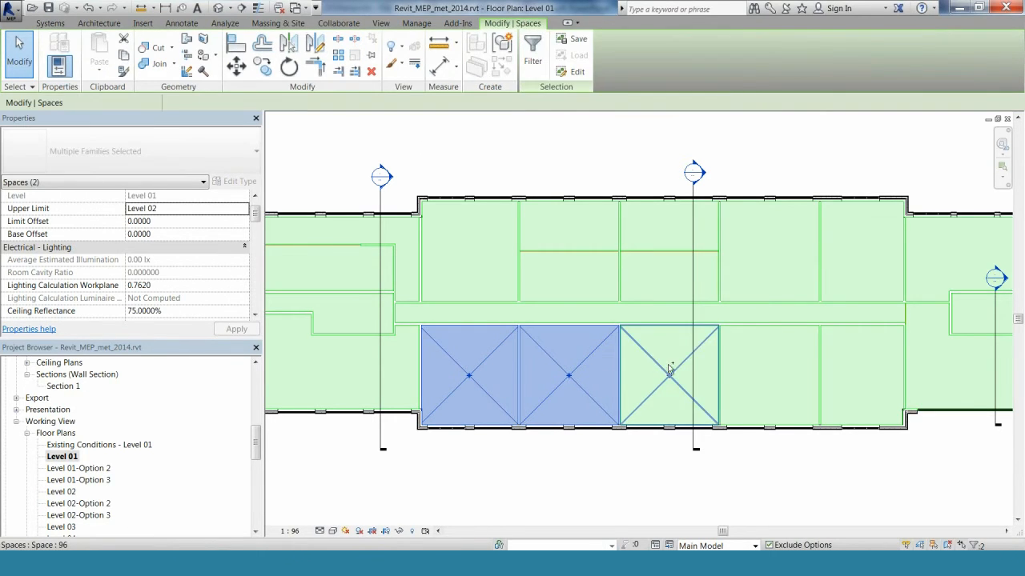
ctrl+click(655, 362)
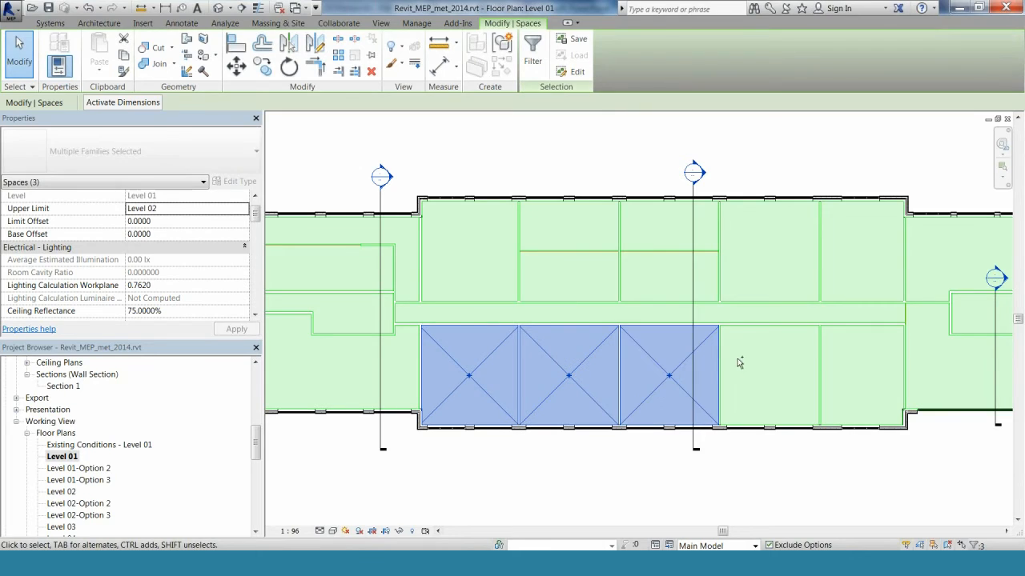
Step: Name the westernmost of the previously selected spaces south of the Level 01 corridor Lobby, clear the selection and save the project
click(497, 351)
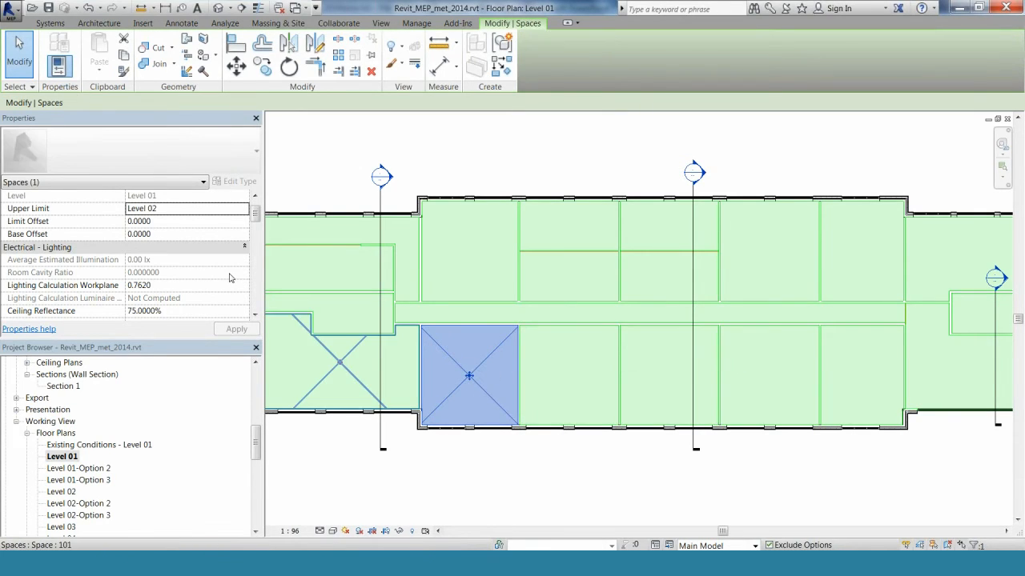
scroll(250, 264, down, 5)
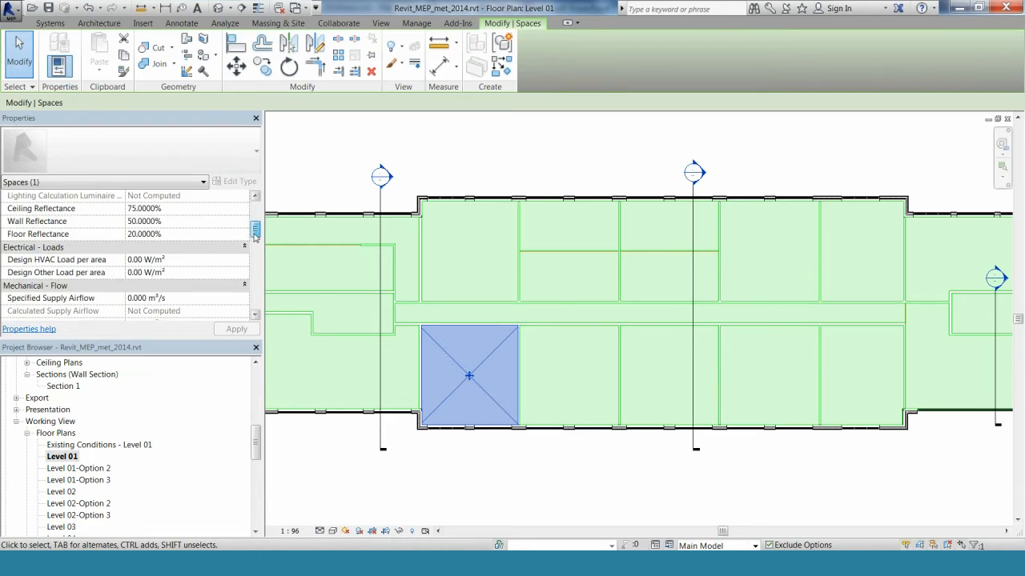
scroll(250, 264, down, 3)
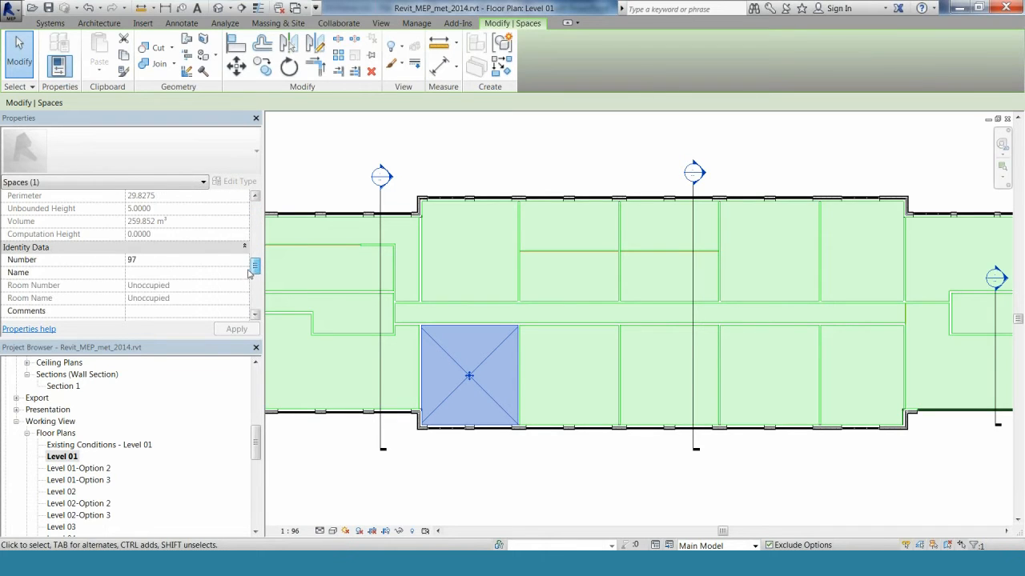
click(183, 273)
text(Lobby)
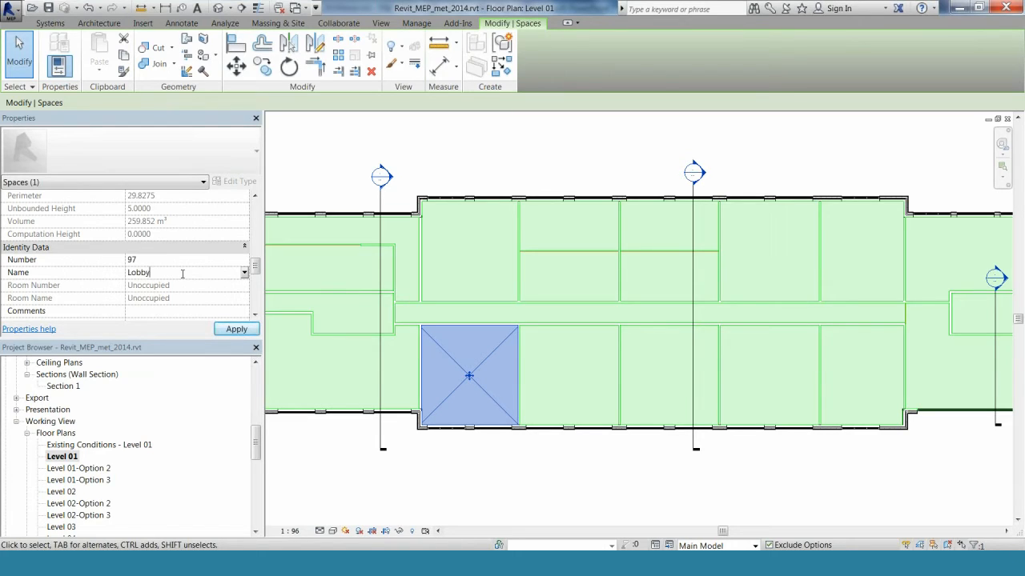
click(236, 330)
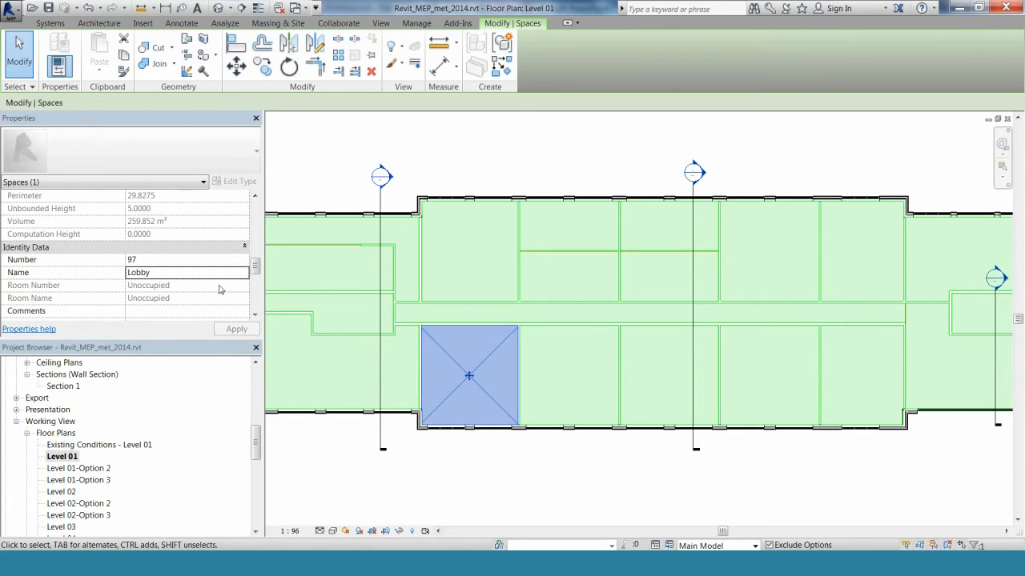
click(524, 403)
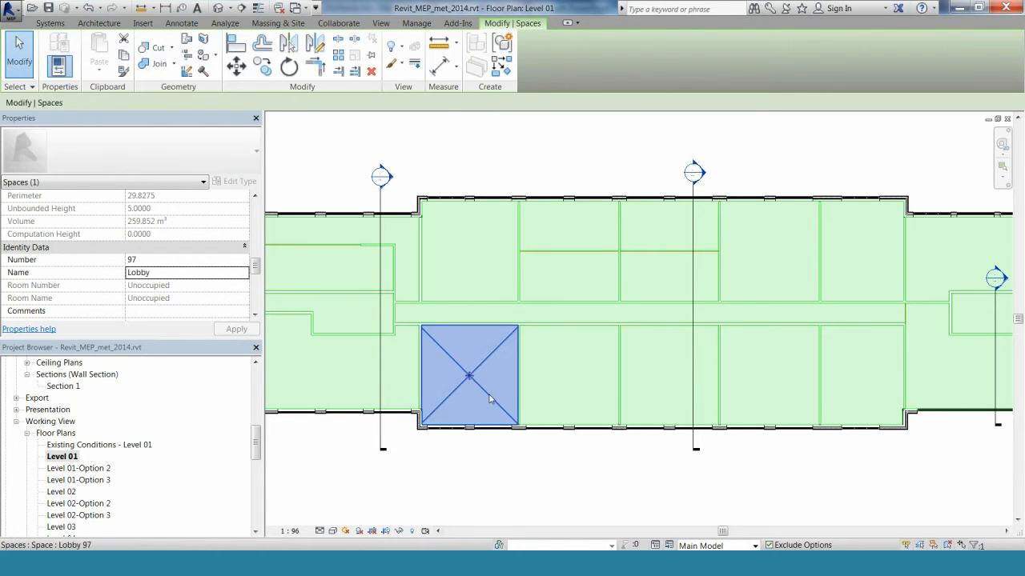
click(402, 473)
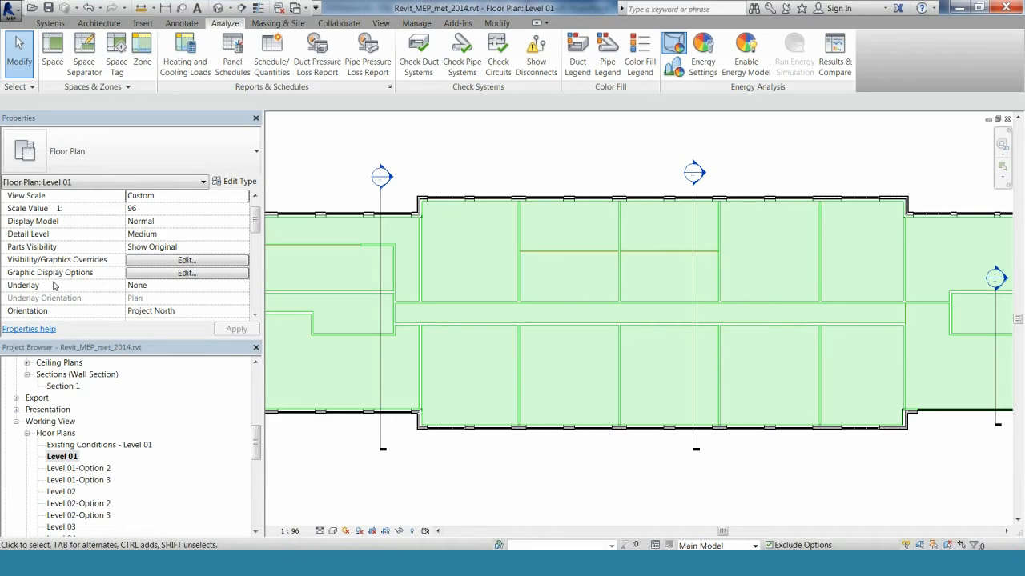
click(49, 9)
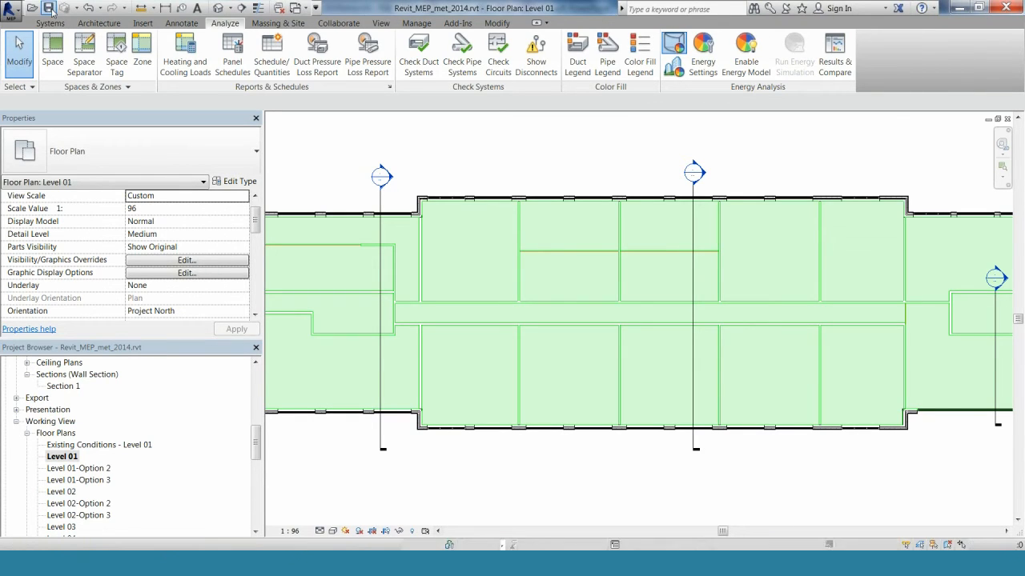
Step: Look up the gbXML option among the project's export formats without exporting
click(14, 16)
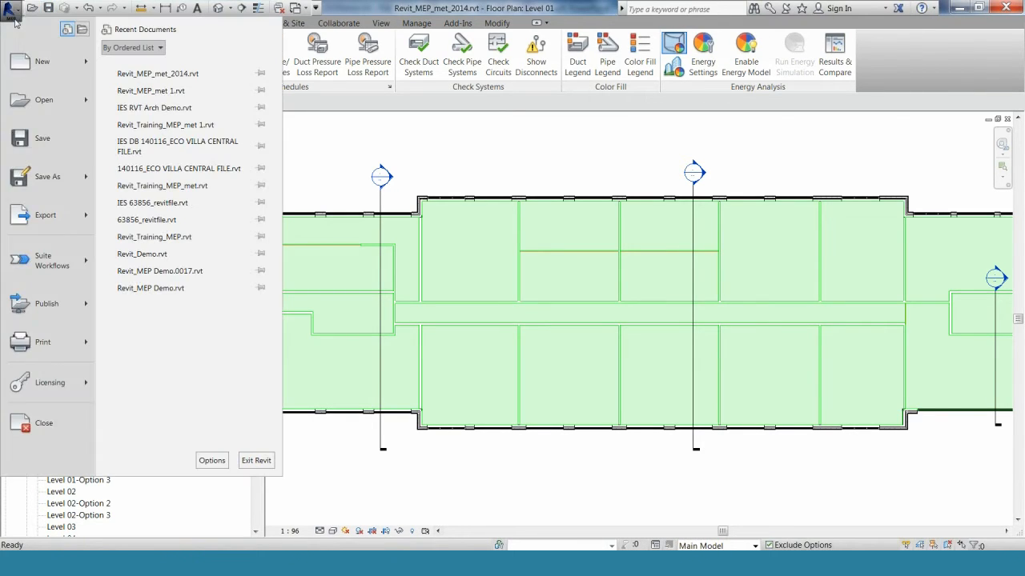
mouse_move(50, 216)
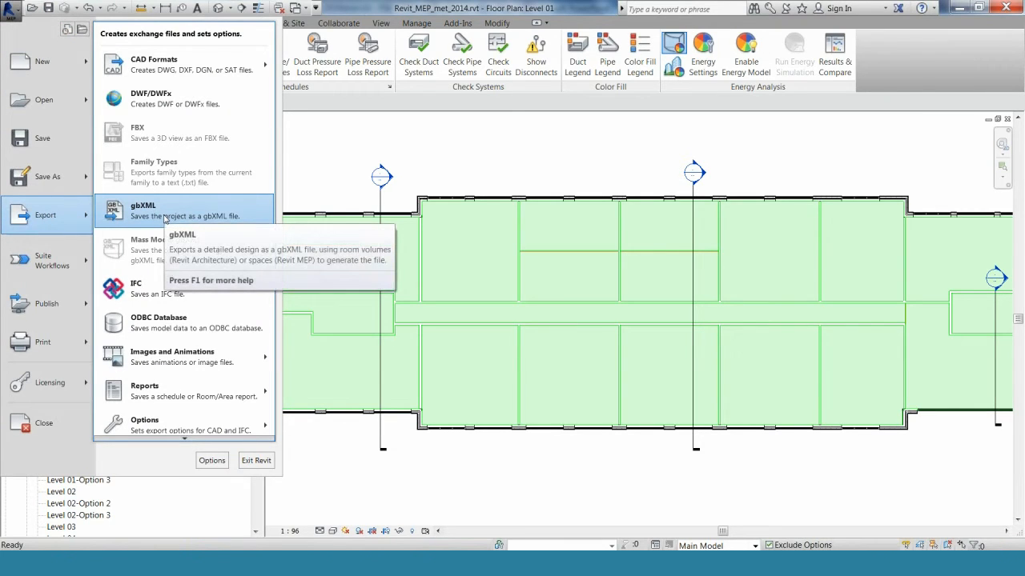
click(410, 6)
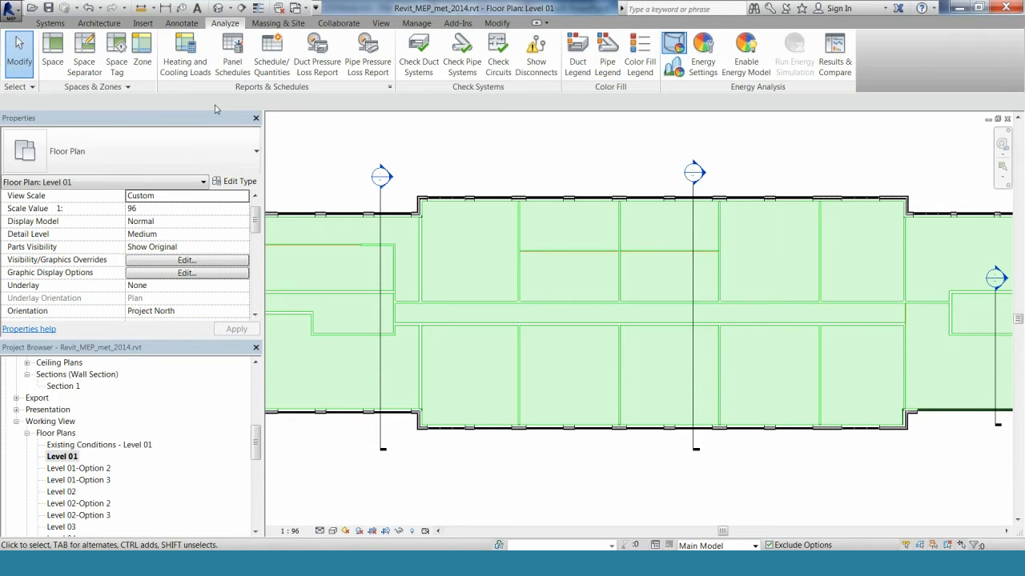
Step: Import the model with the Integrated Environmental Solutions add-in and close the import report
click(457, 24)
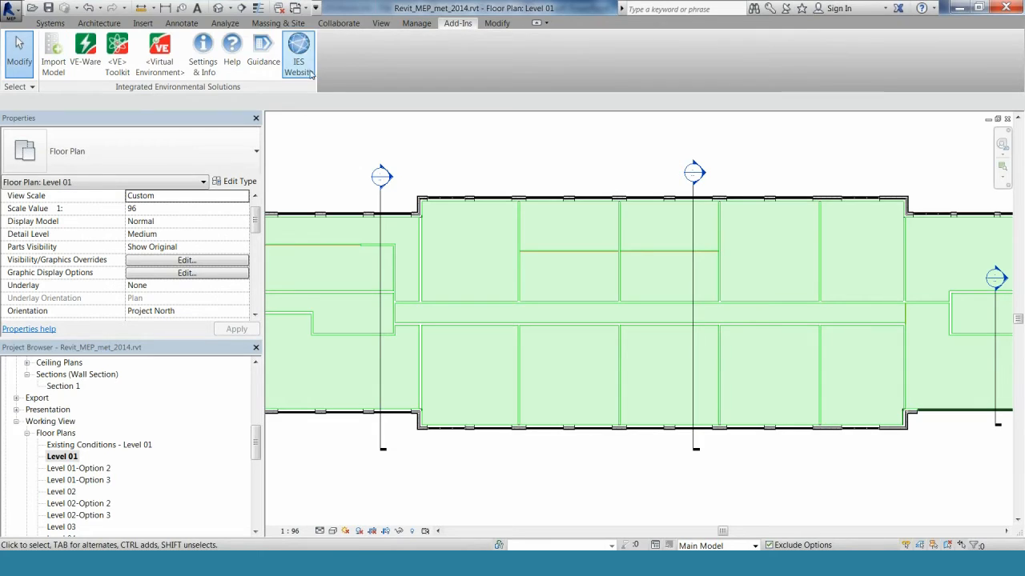
click(51, 64)
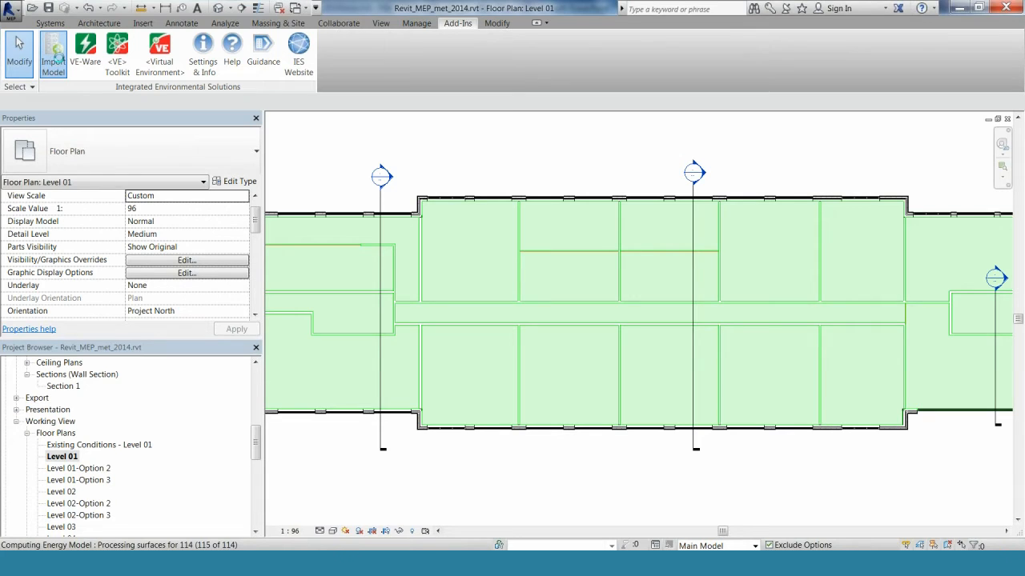
click(54, 57)
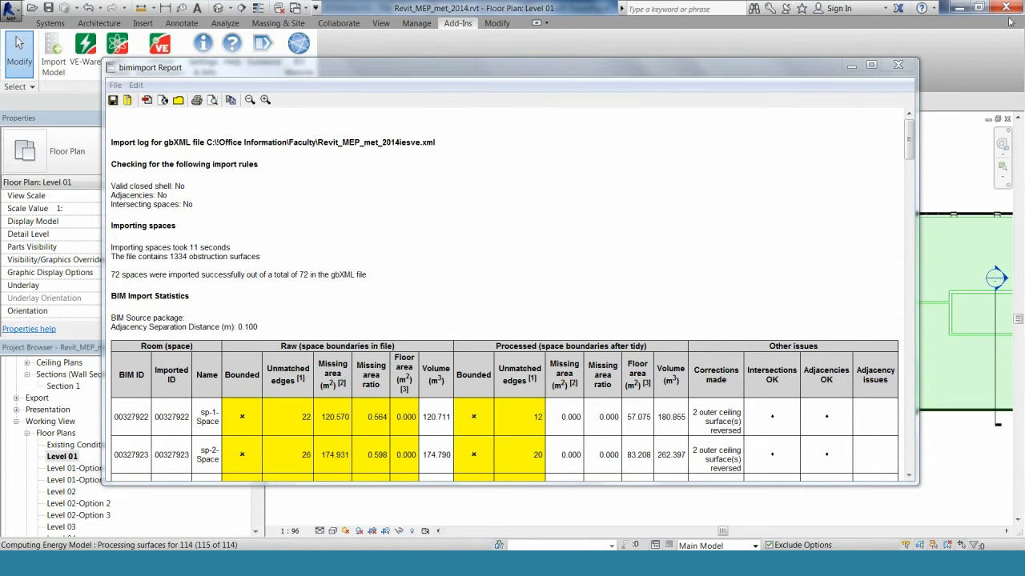
click(907, 68)
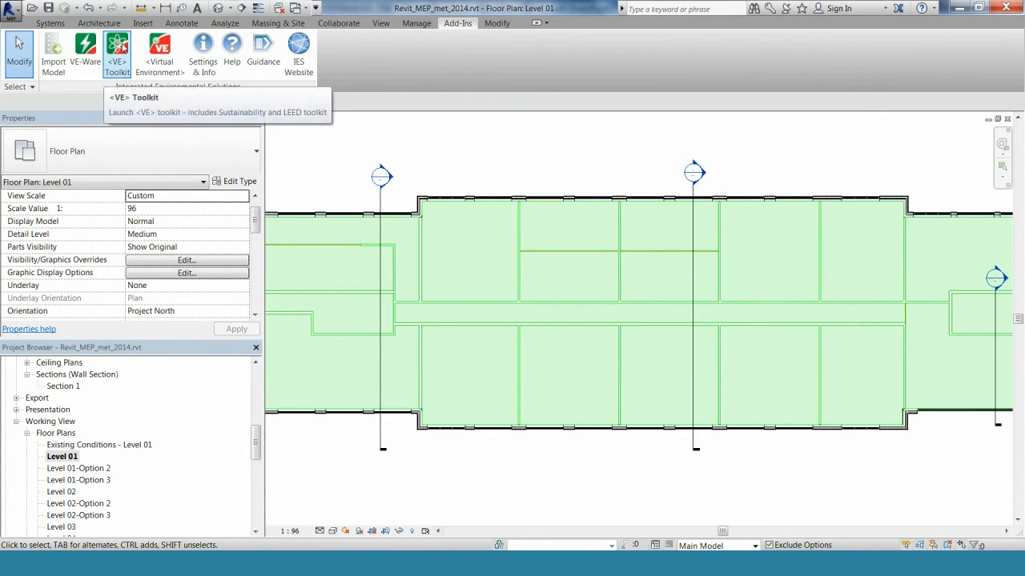
Step: Launch IES Virtual Environment from the add-in, switch to its window and open the Apache thermal application
click(161, 60)
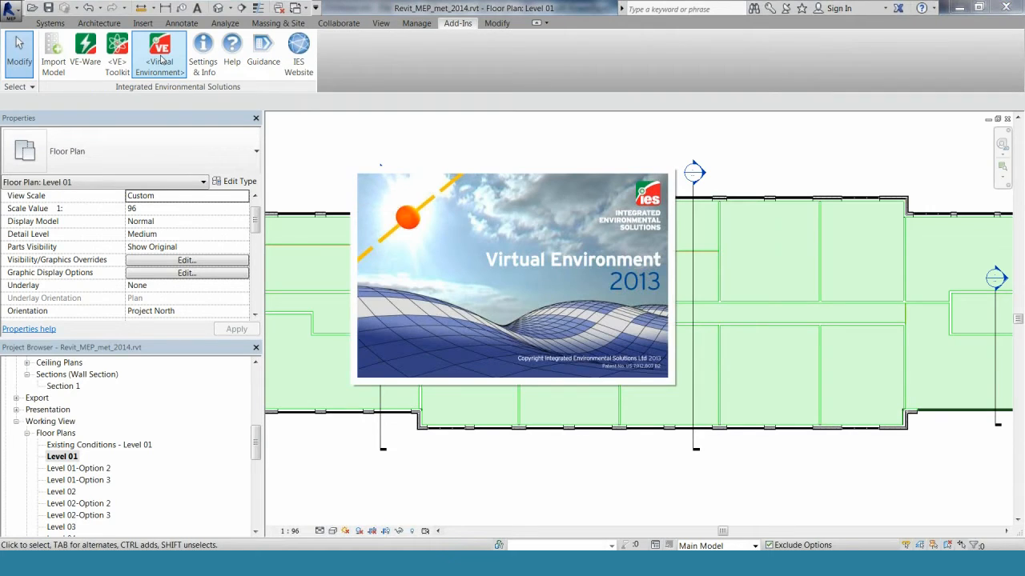
mouse_move(504, 564)
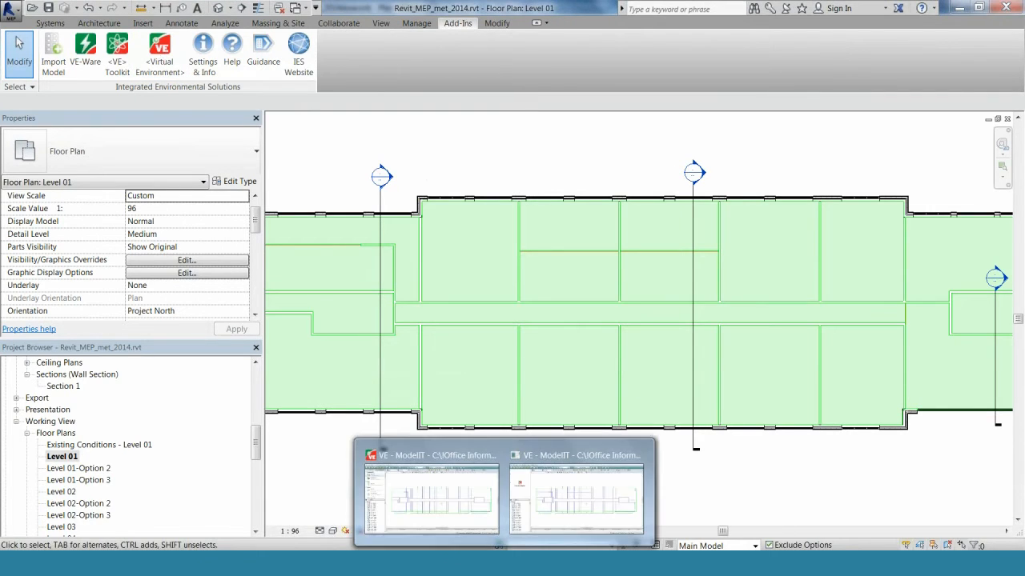
click(562, 528)
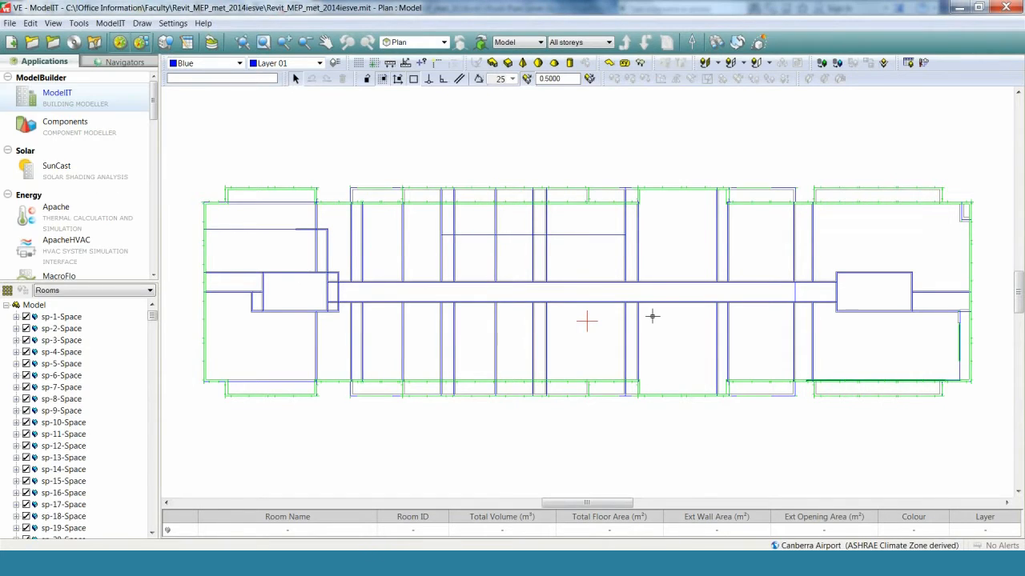
click(97, 216)
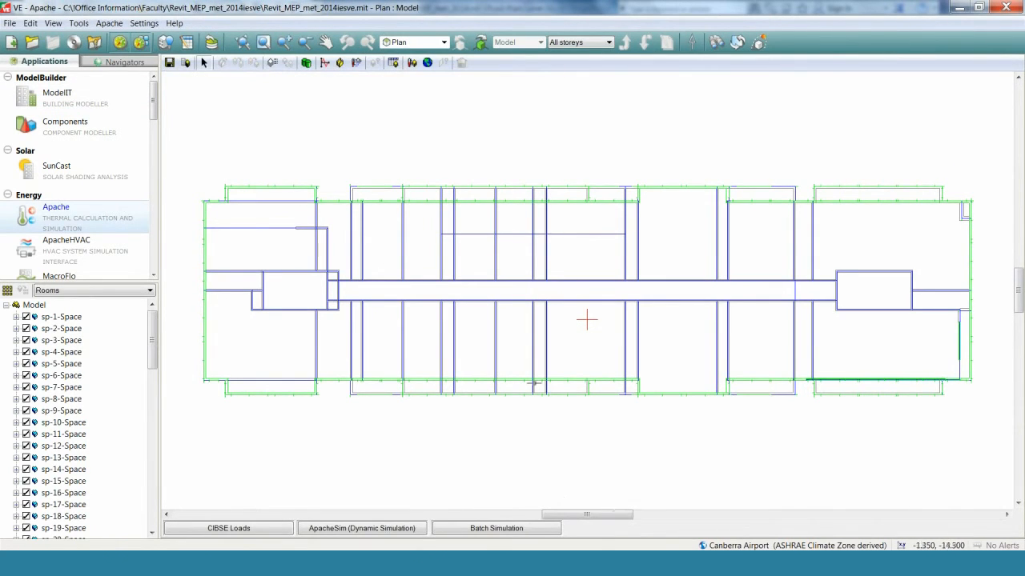
Step: Select the whole building in plan and visualise its General category input data by Thermal Template
scroll(608, 275, down, 1)
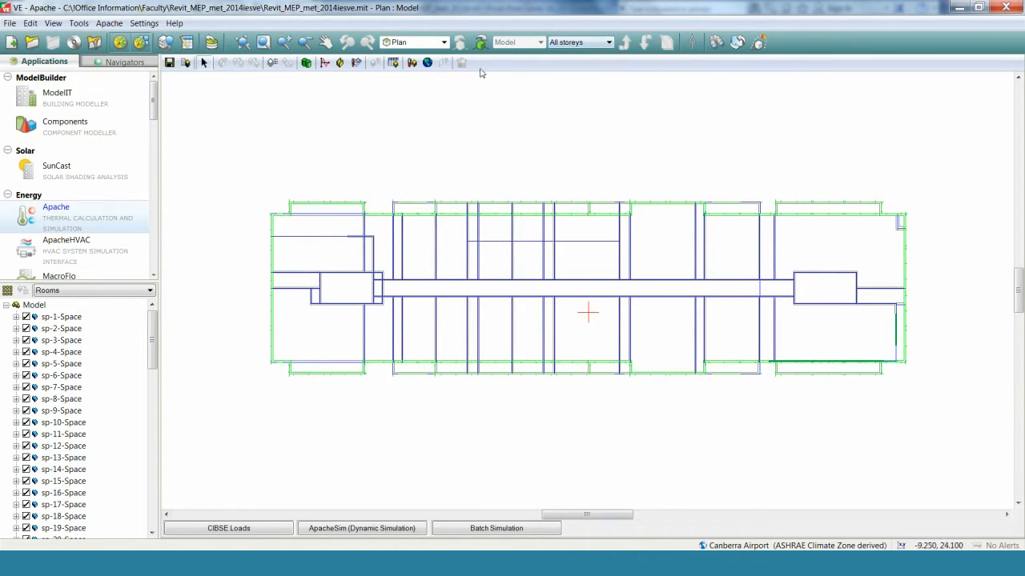
drag(260, 144, 924, 421)
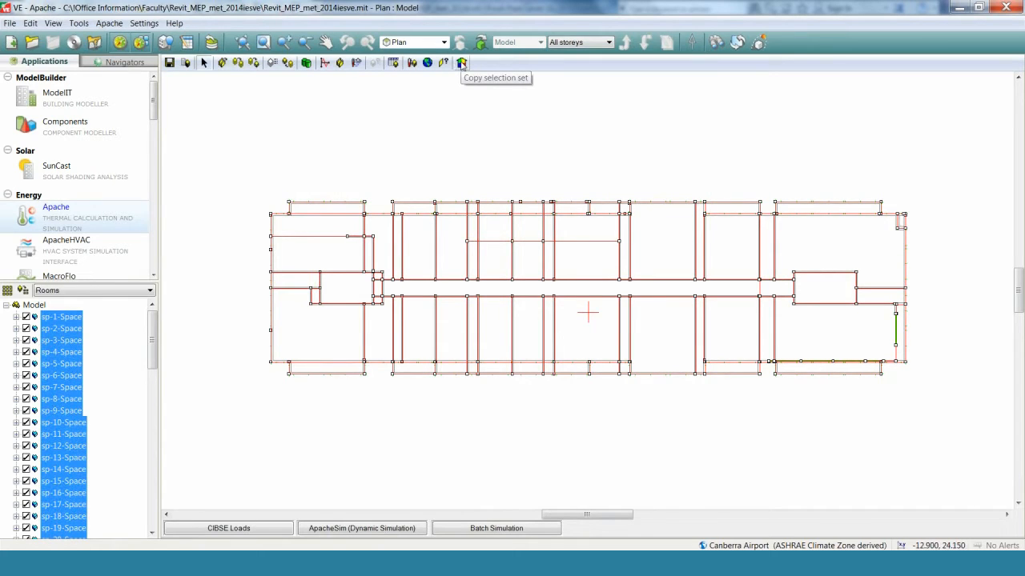
click(462, 63)
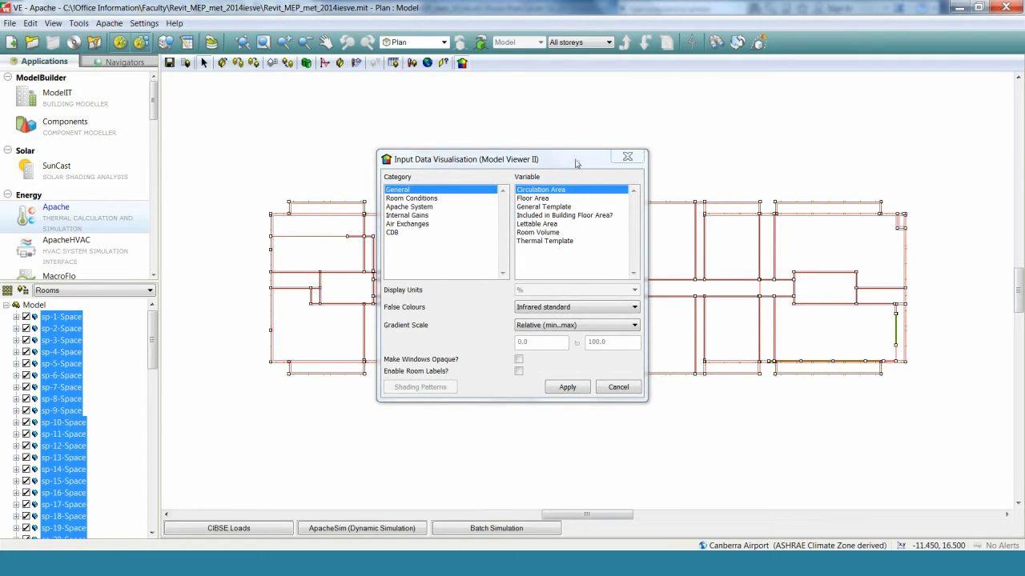
drag(575, 164, 407, 129)
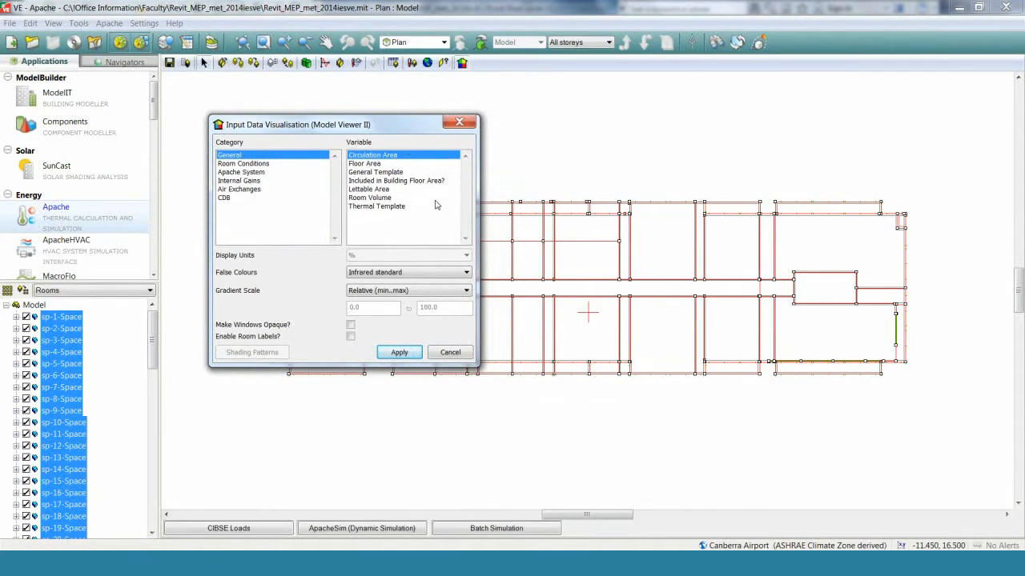
click(188, 201)
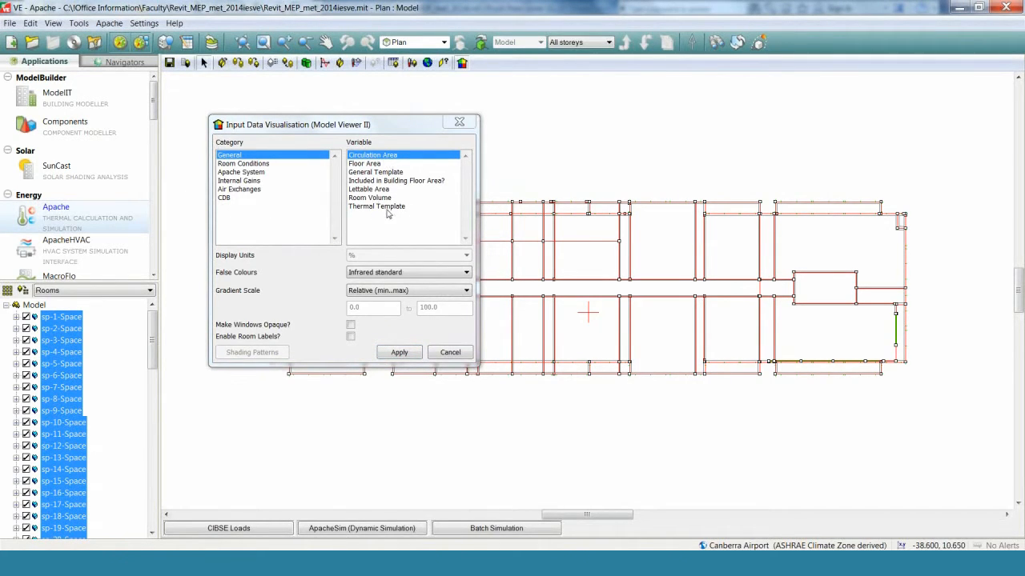
click(393, 207)
click(399, 352)
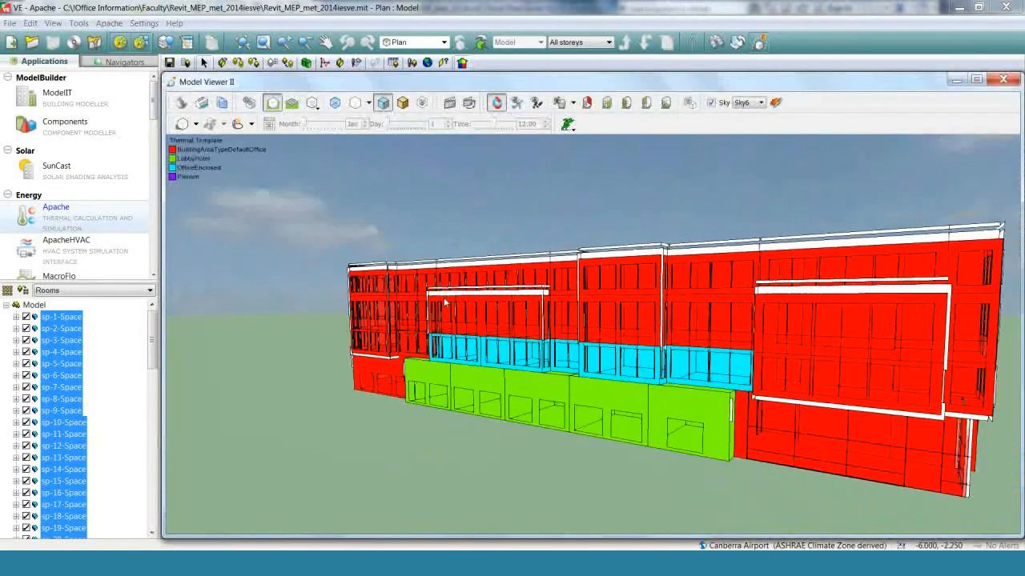
Step: Examine the thermal template colours around the 3D building in the enlarged viewer, then close it
drag(791, 329, 352, 317)
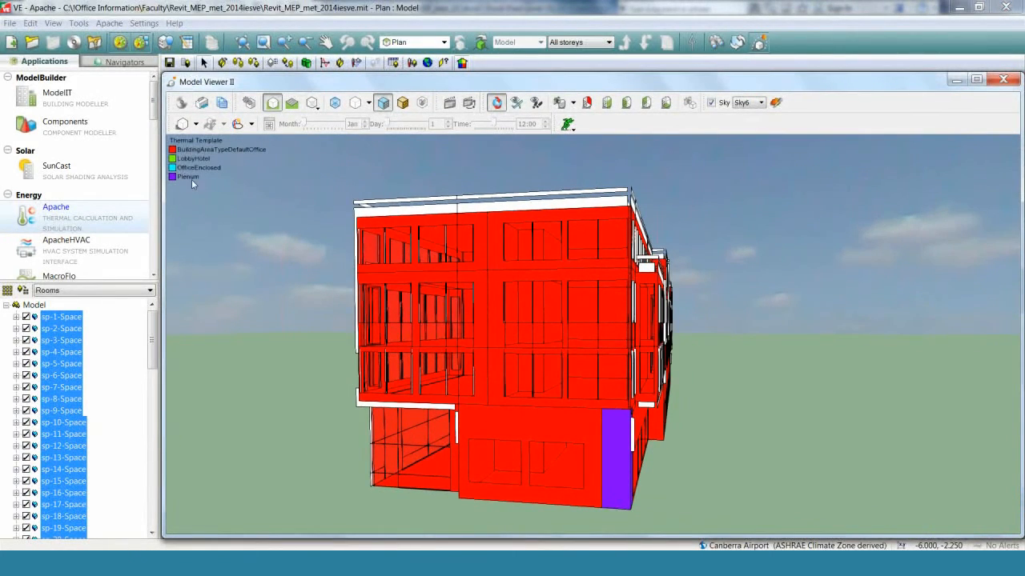
double_click(248, 82)
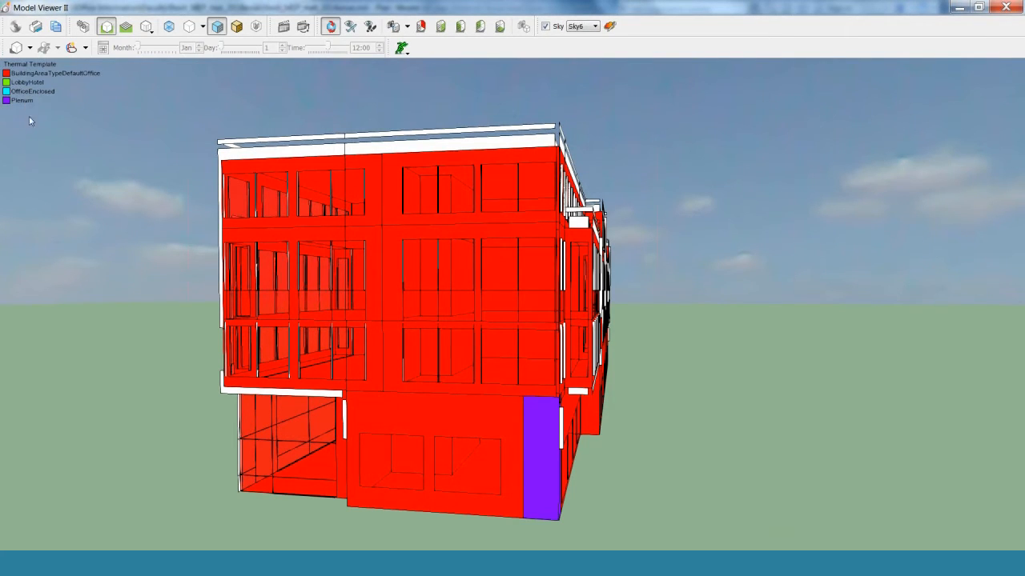
drag(565, 265, 431, 335)
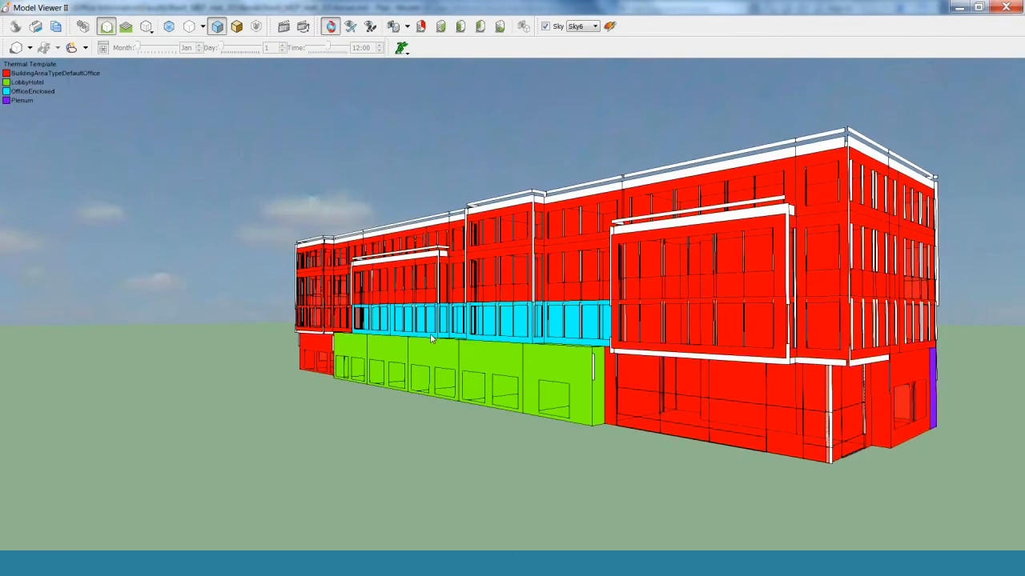
click(1005, 8)
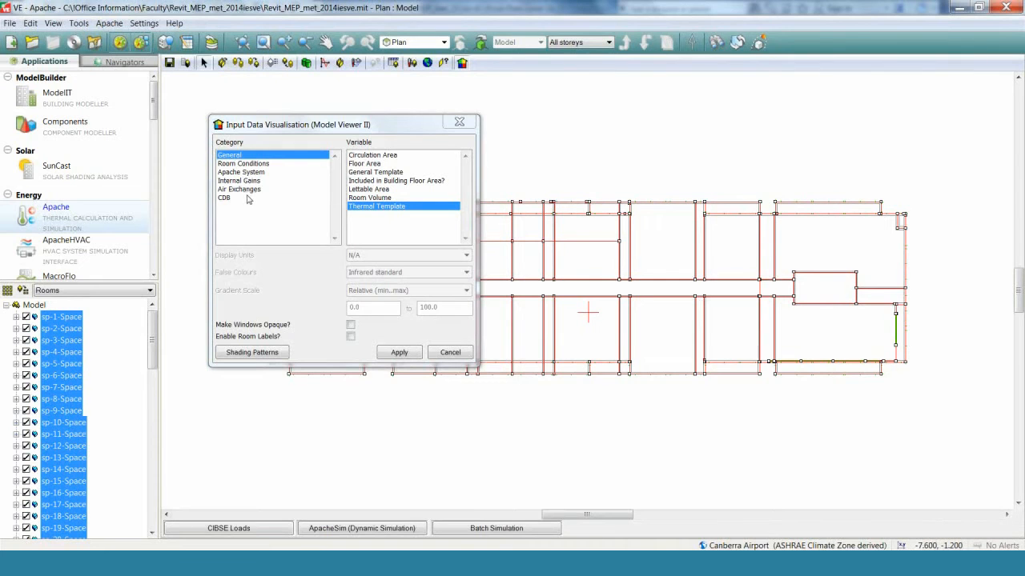
Step: Visualise the Internal Gains variable People Occupancy for the building, with People as the display units
click(253, 182)
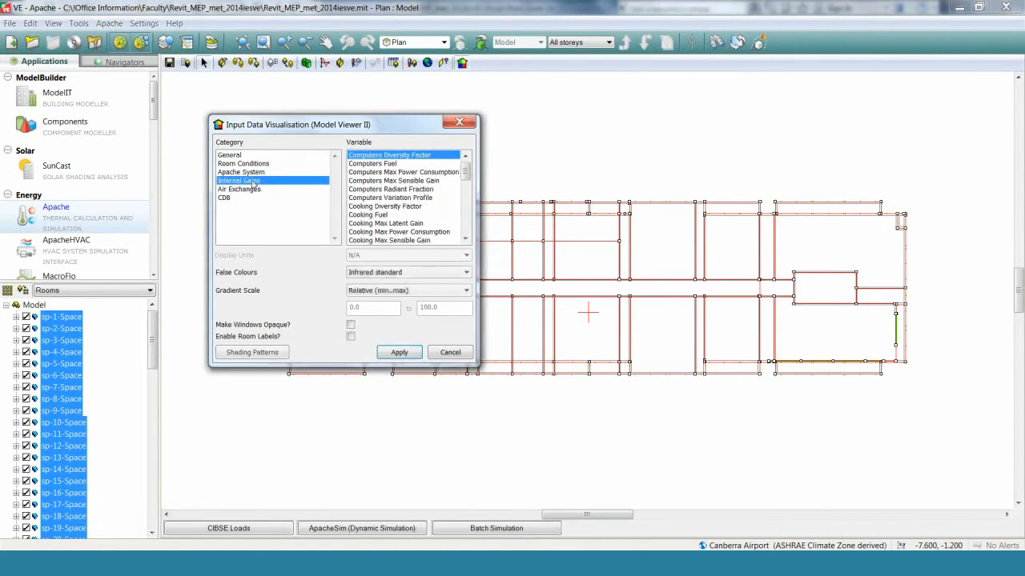
drag(465, 169, 465, 223)
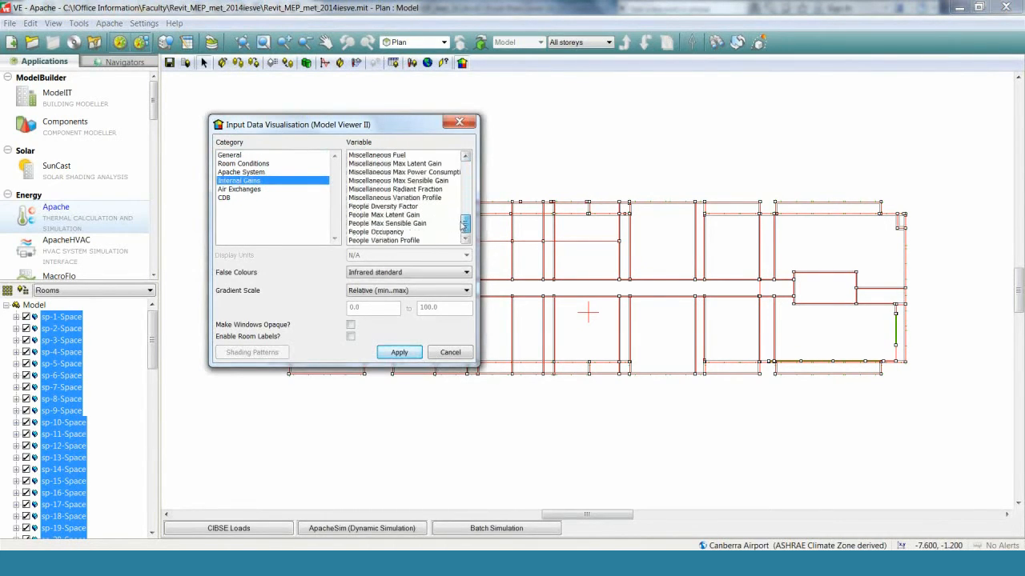
click(381, 232)
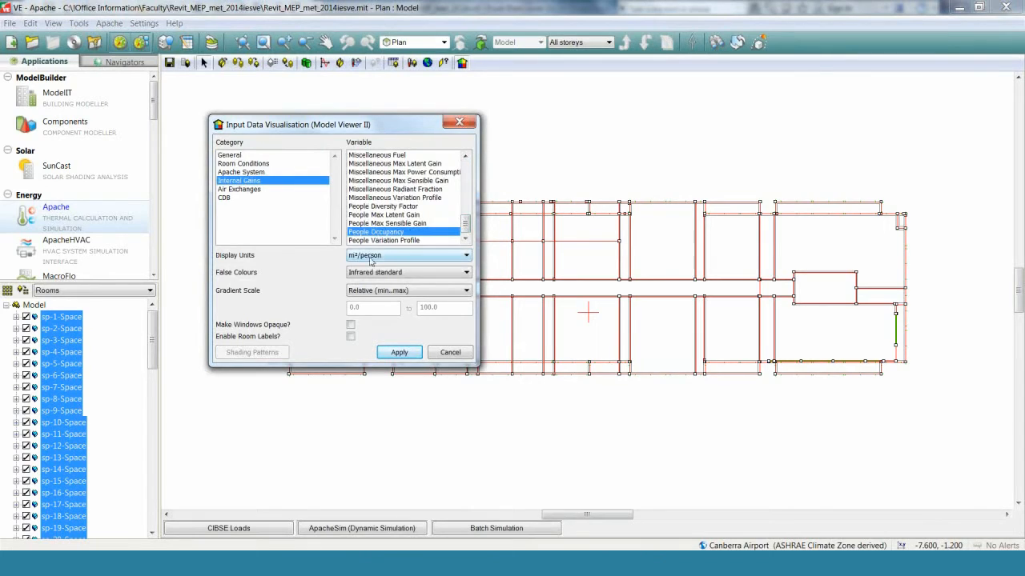
click(390, 256)
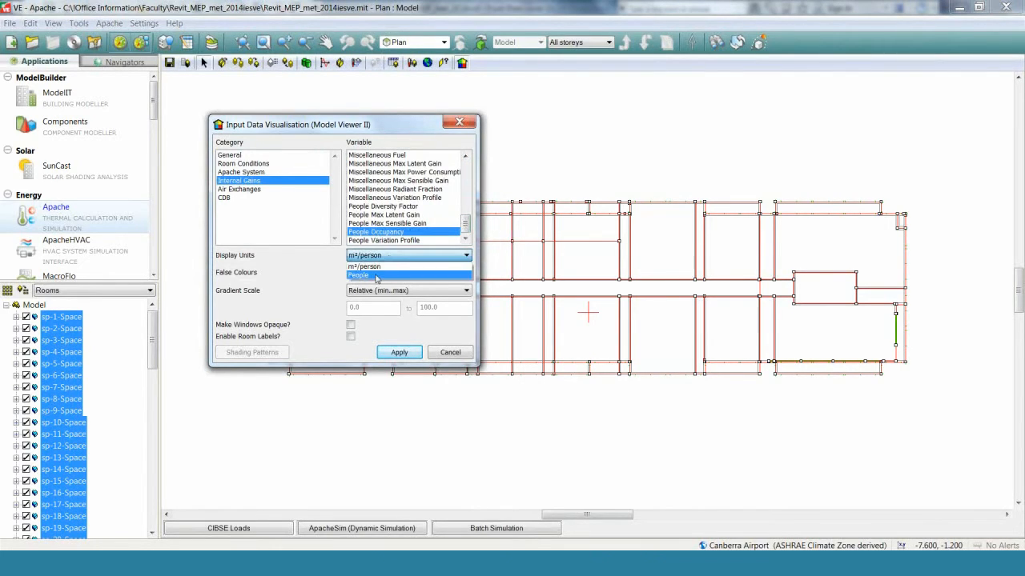
click(372, 276)
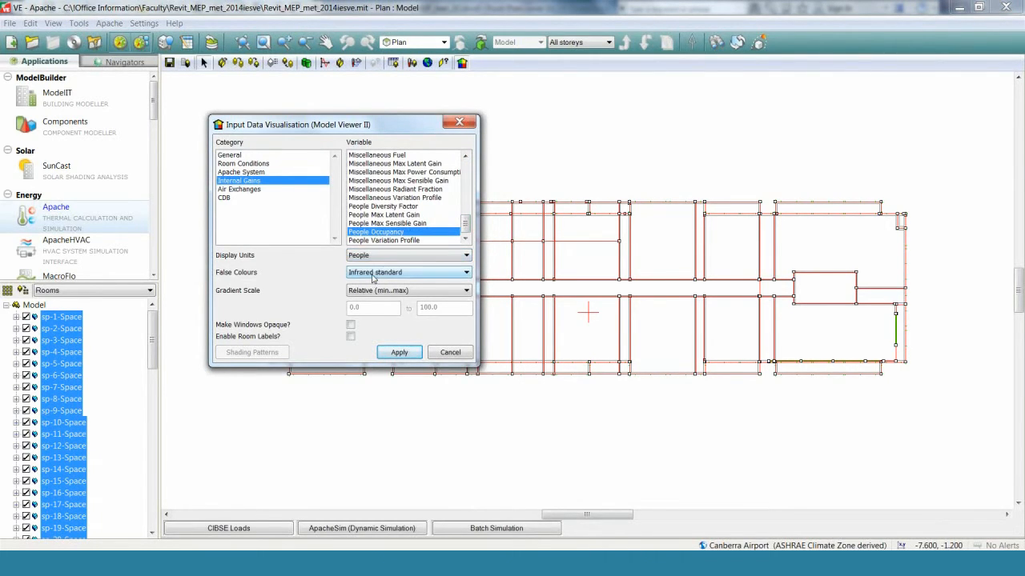
click(402, 356)
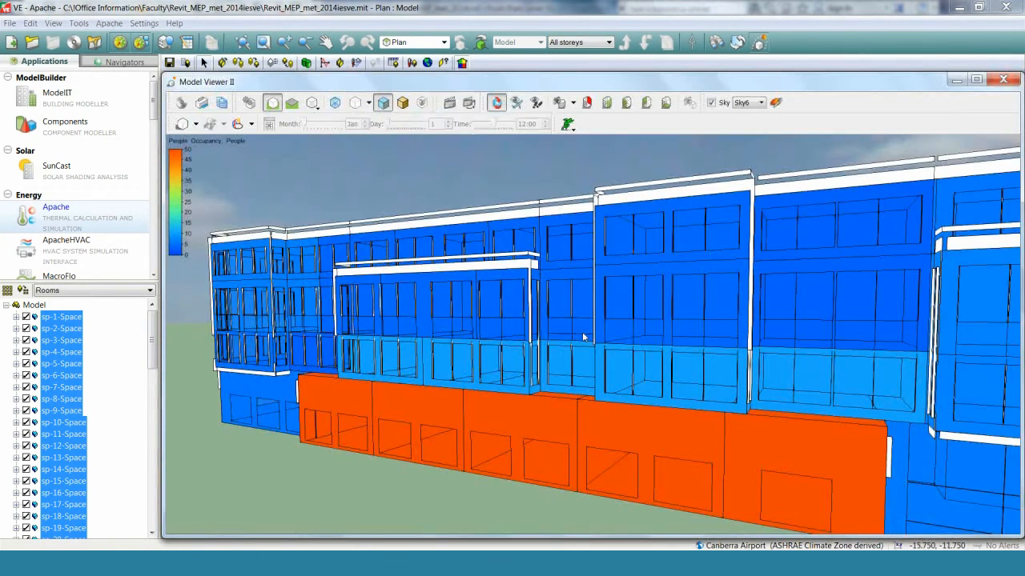
Step: Examine the people occupancy colours around the 3D building in the enlarged model viewer, then close it
drag(584, 338, 460, 325)
scroll(457, 320, down, 1)
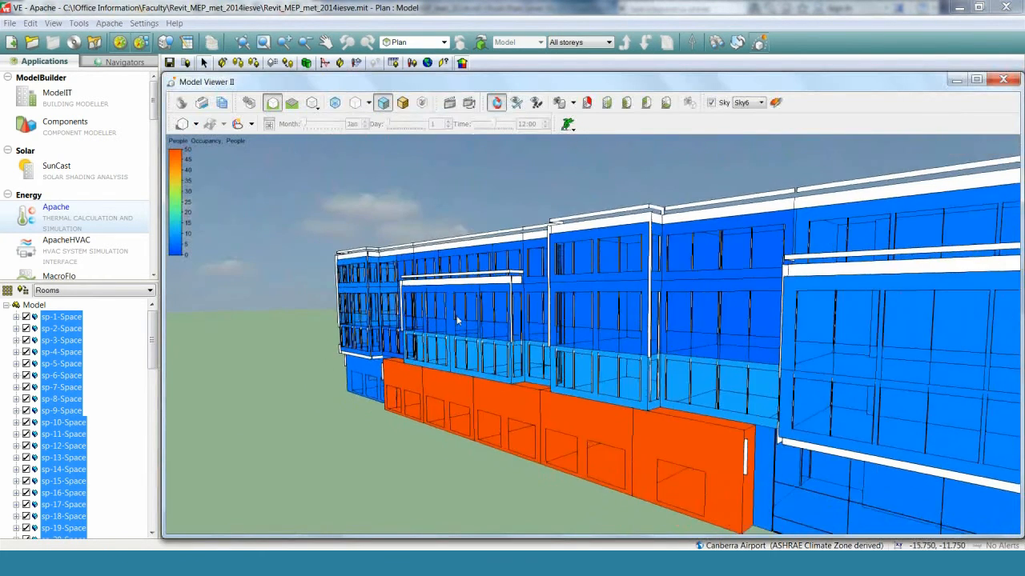
scroll(457, 320, down, 3)
double_click(270, 85)
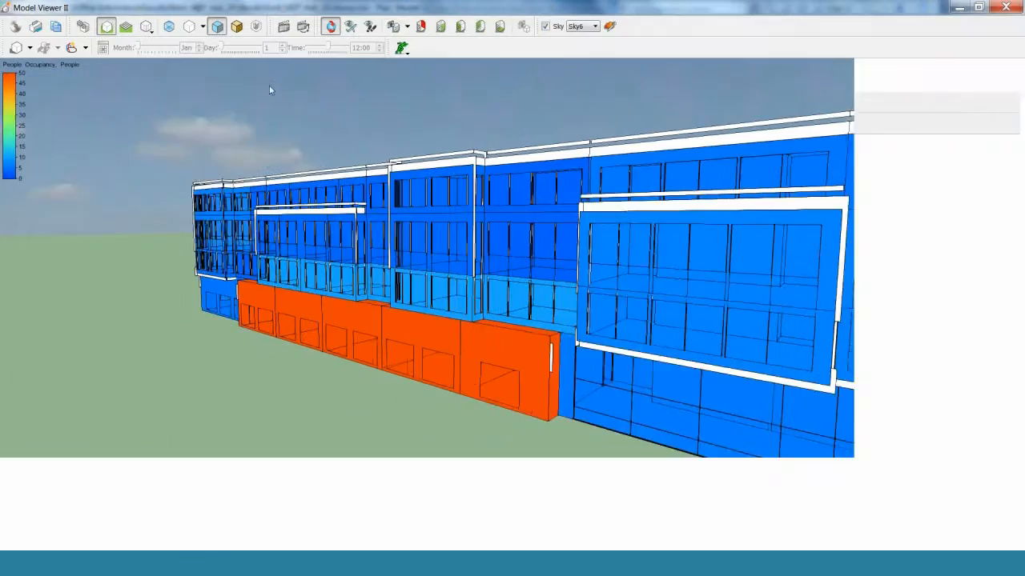
drag(228, 232, 48, 236)
scroll(246, 237, down, 3)
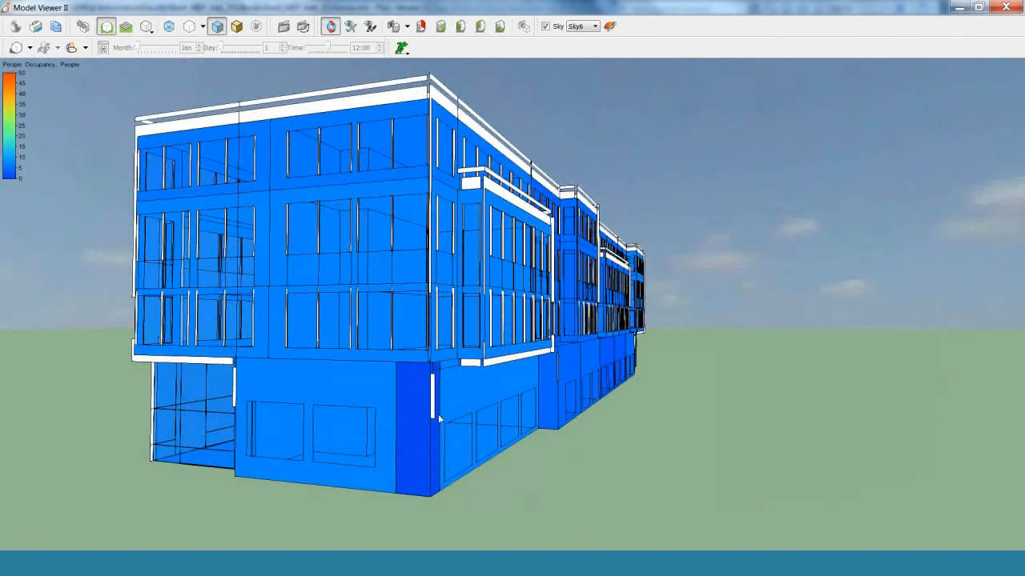
drag(451, 353, 617, 362)
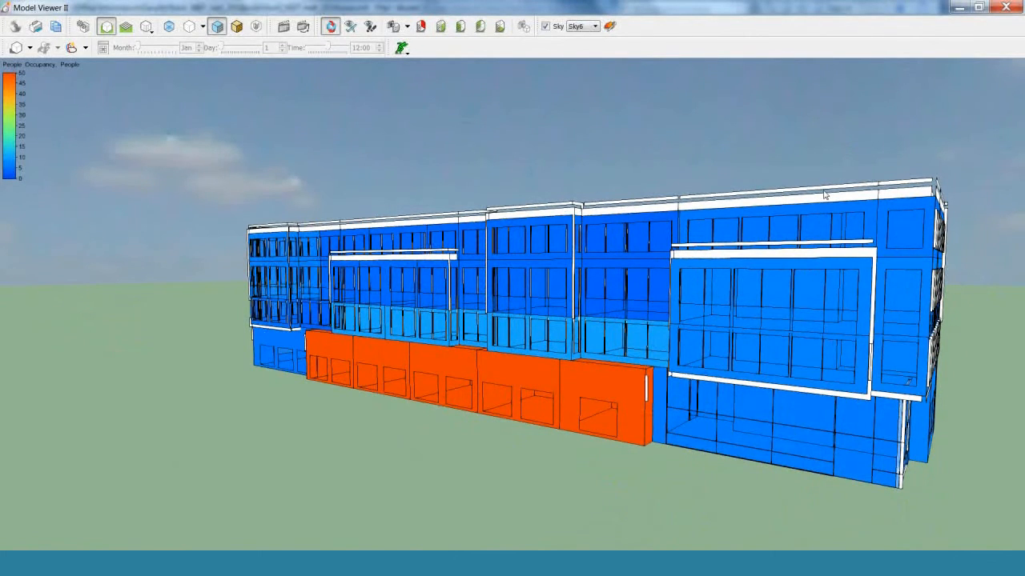
click(1017, 8)
click(445, 354)
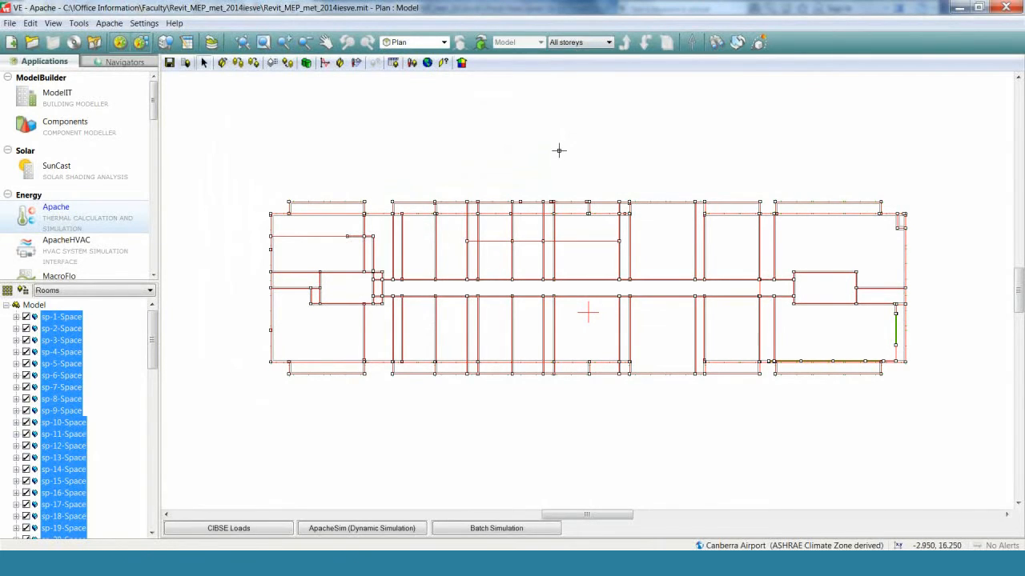
Step: Restrict the model to storey 0 and open the tabular room data for only that storey's rooms
click(585, 45)
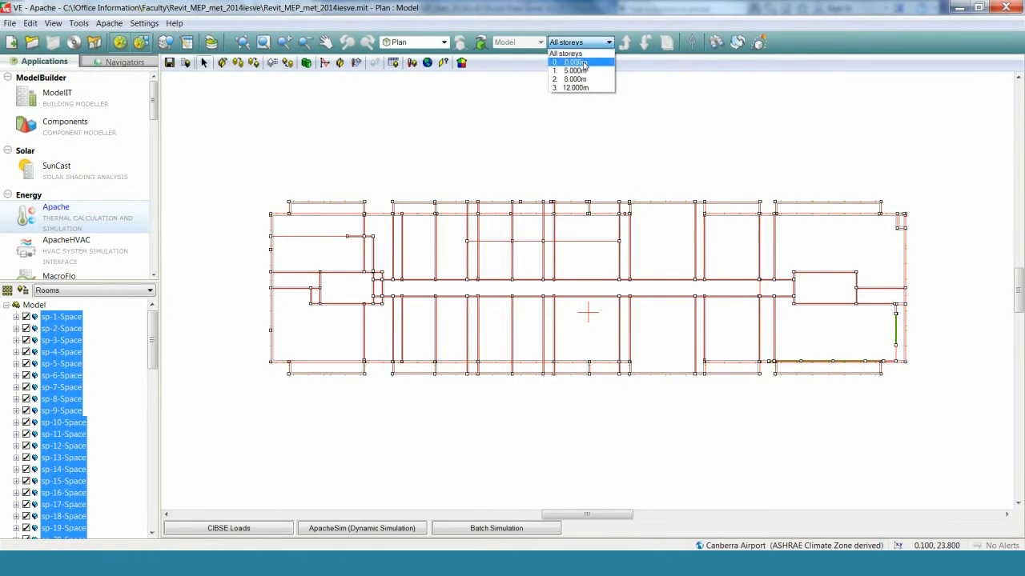
click(585, 63)
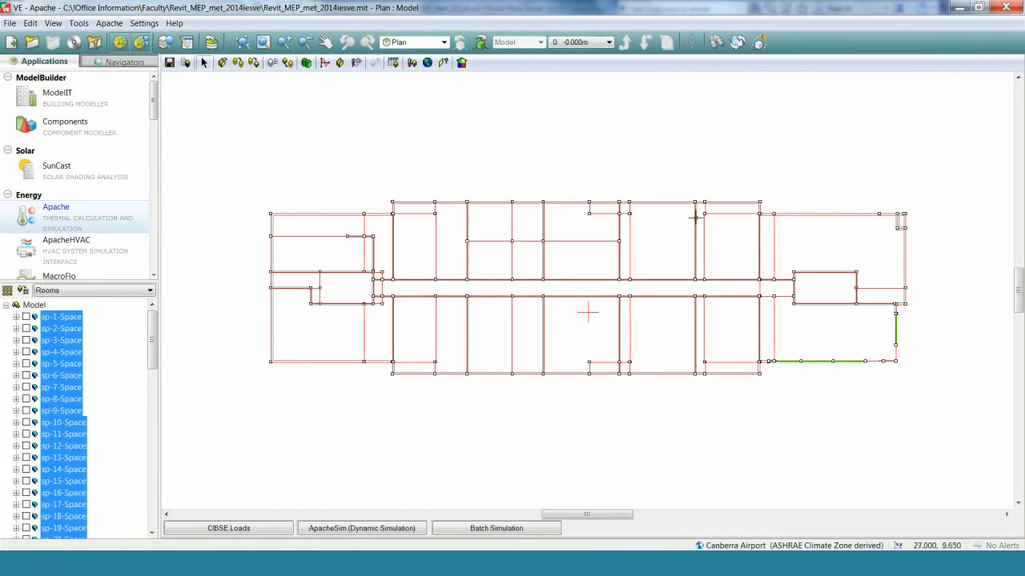
click(392, 64)
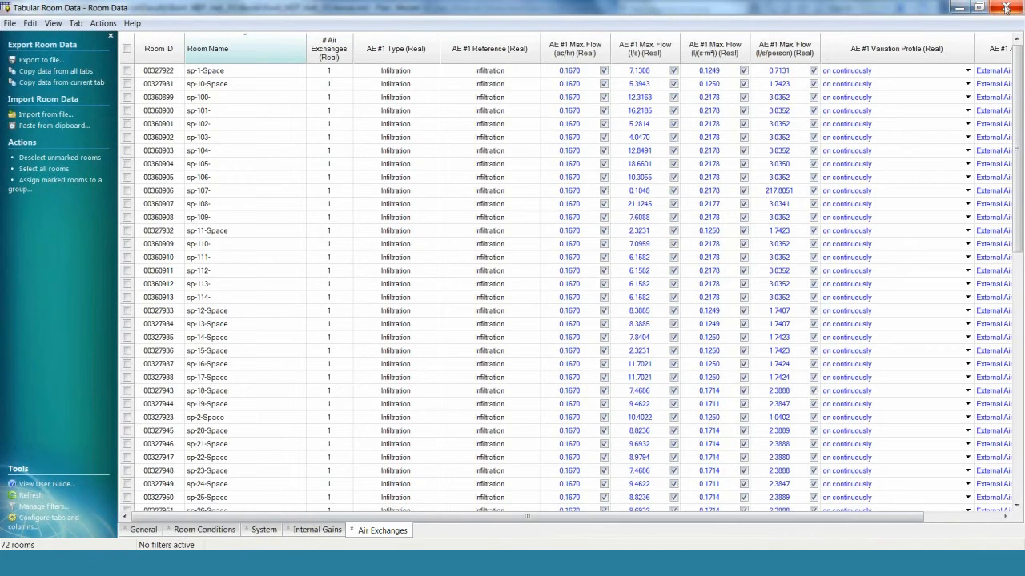
click(1005, 8)
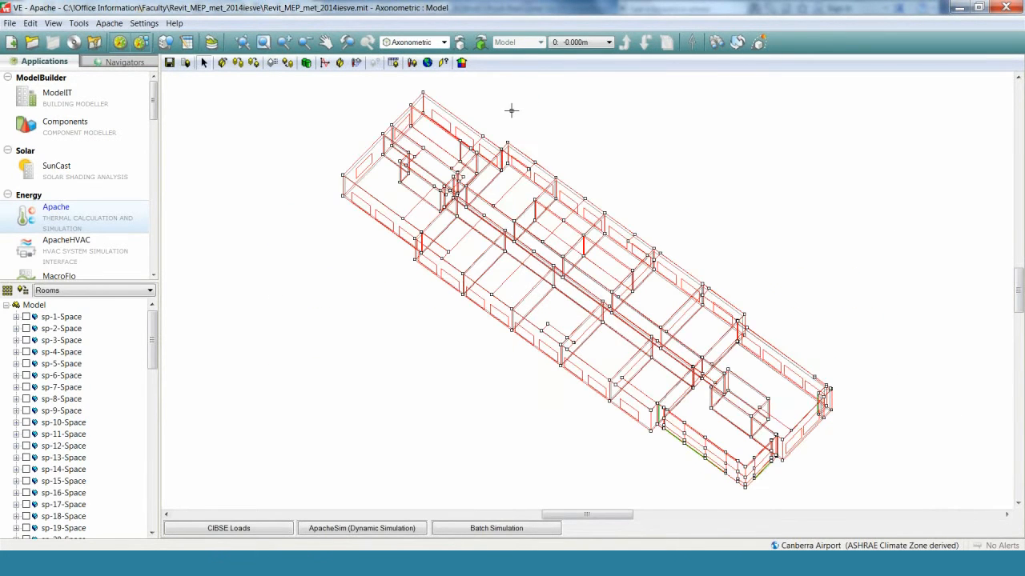
click(392, 64)
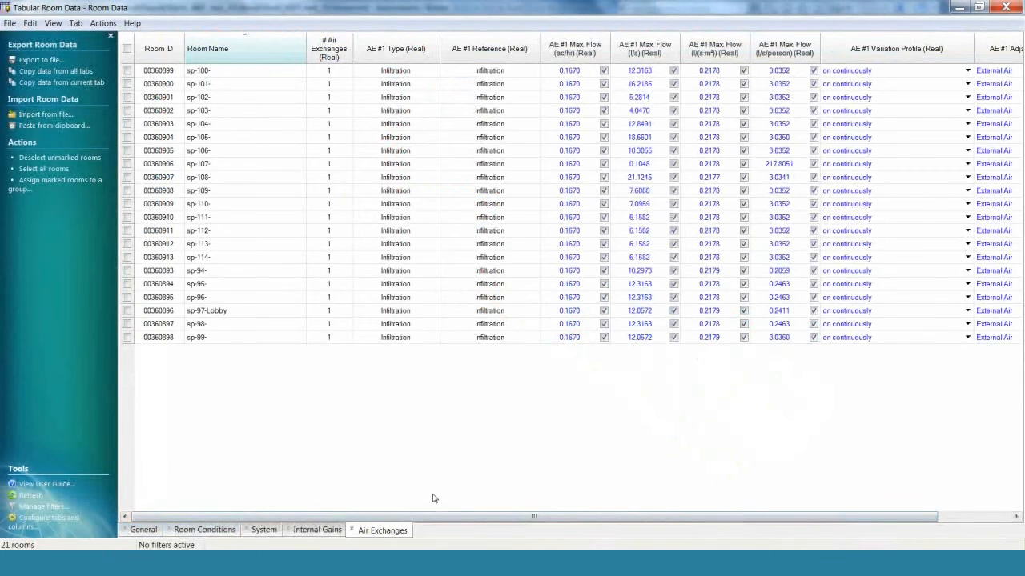
Step: Review the rooms' General data and the lighting and people columns of Internal Gains, then close the room data table
click(144, 530)
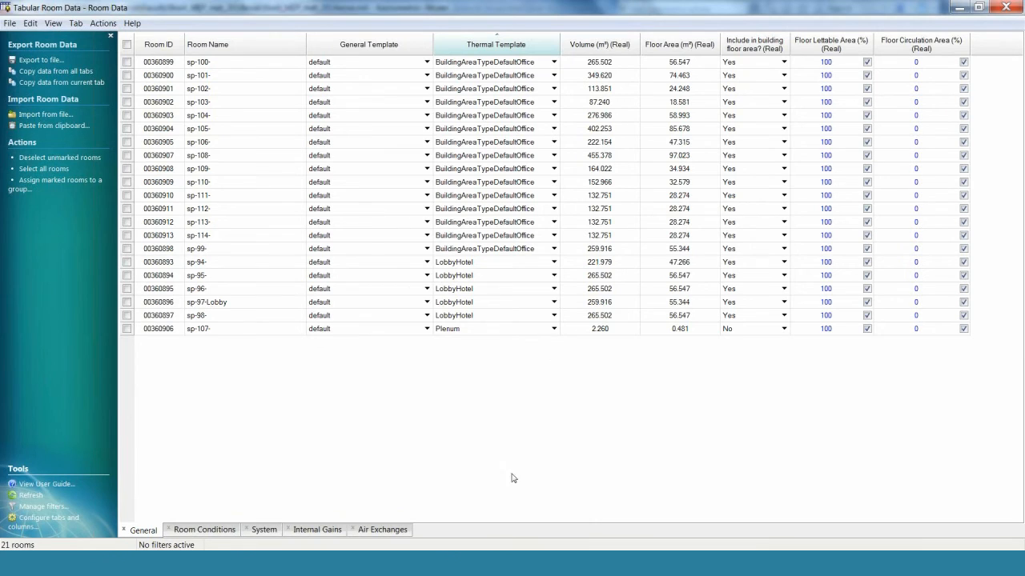
click(318, 531)
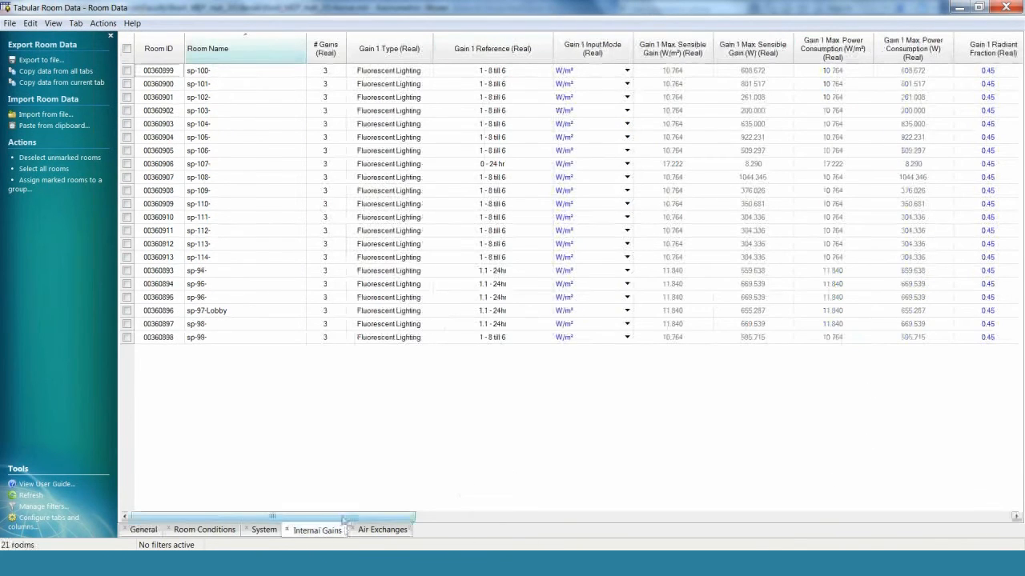
drag(341, 517, 457, 517)
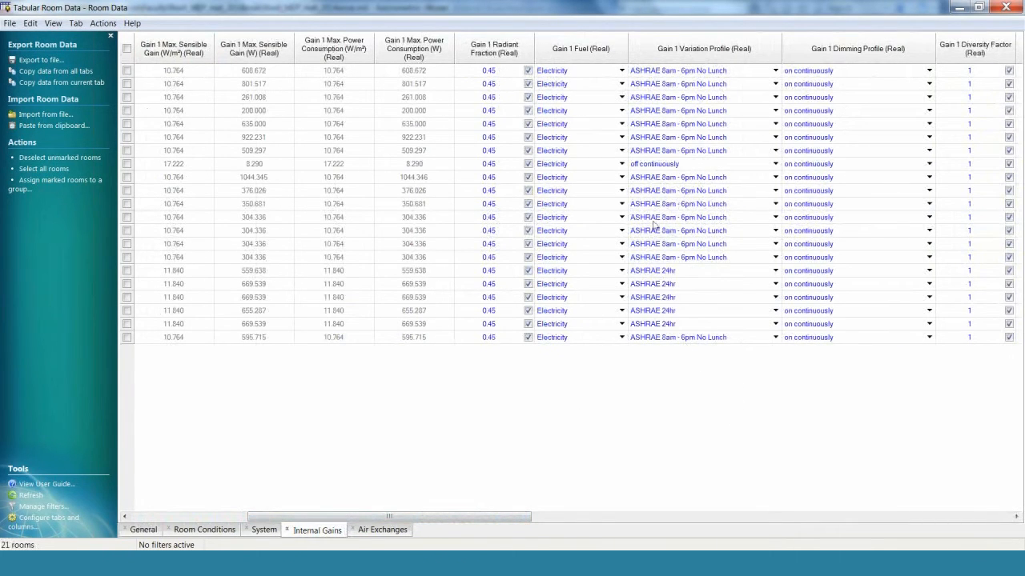
drag(404, 517, 276, 517)
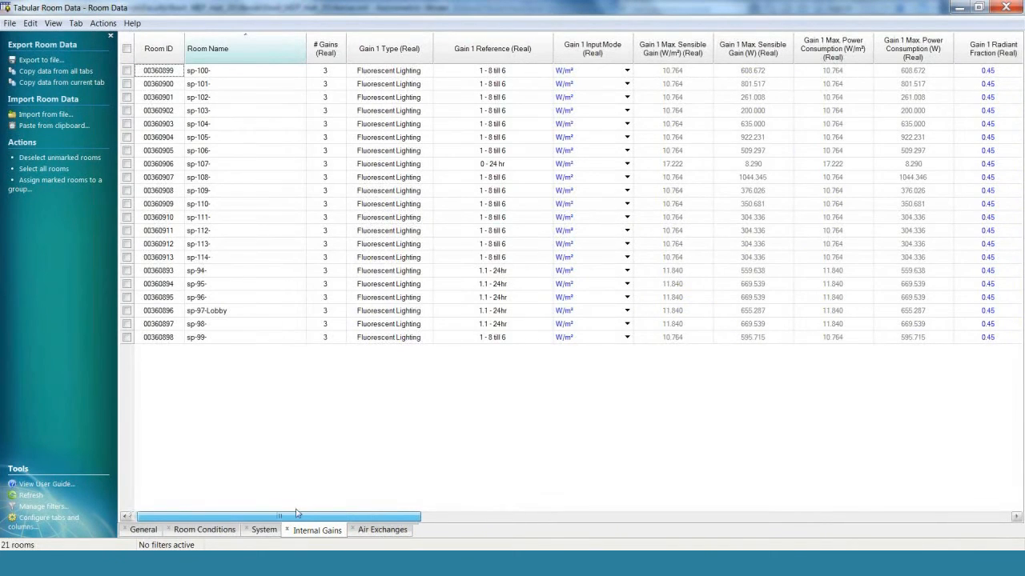
drag(276, 517, 601, 512)
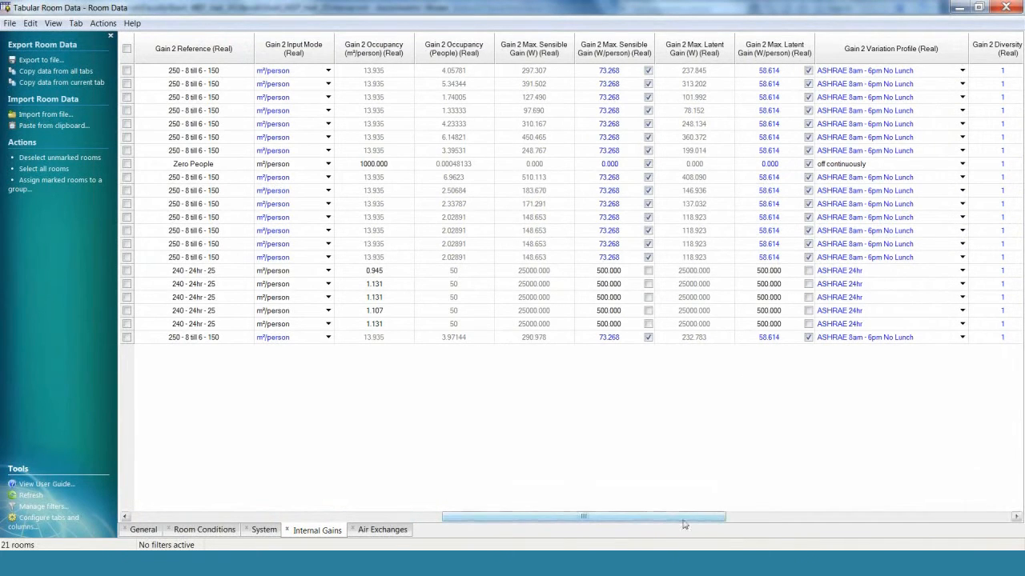
drag(683, 521, 662, 524)
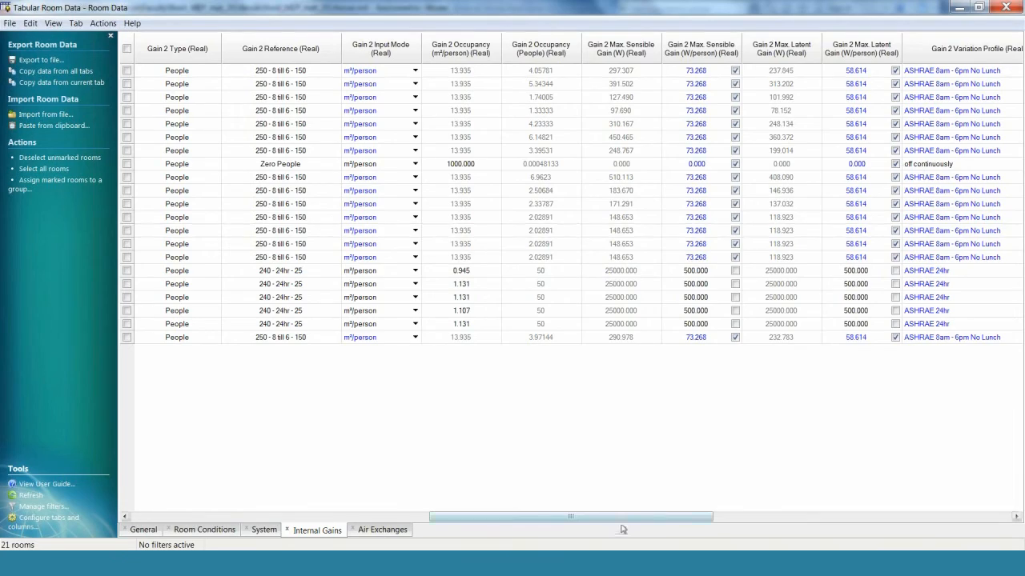
drag(614, 517, 757, 515)
drag(693, 521, 800, 89)
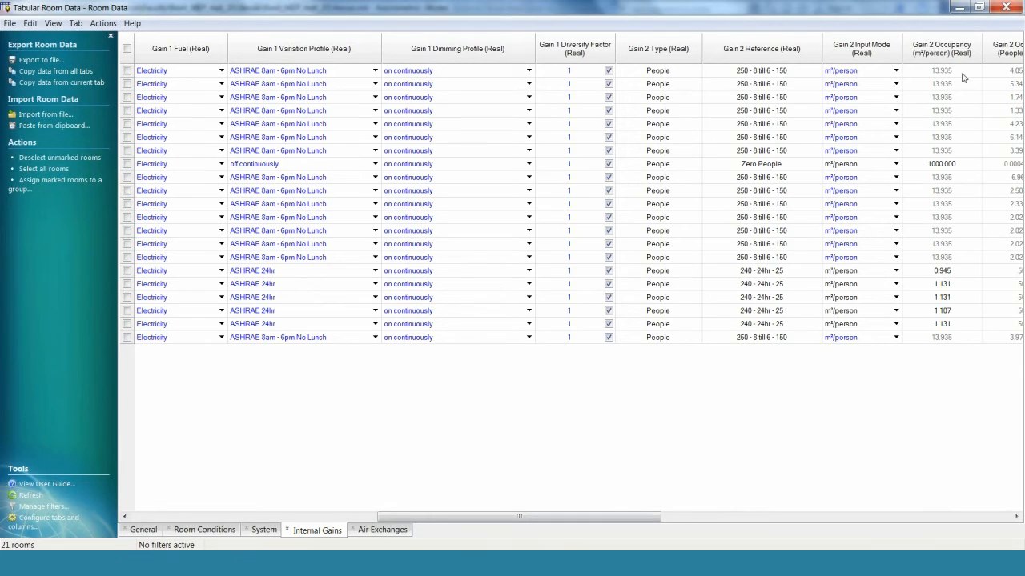
click(1005, 7)
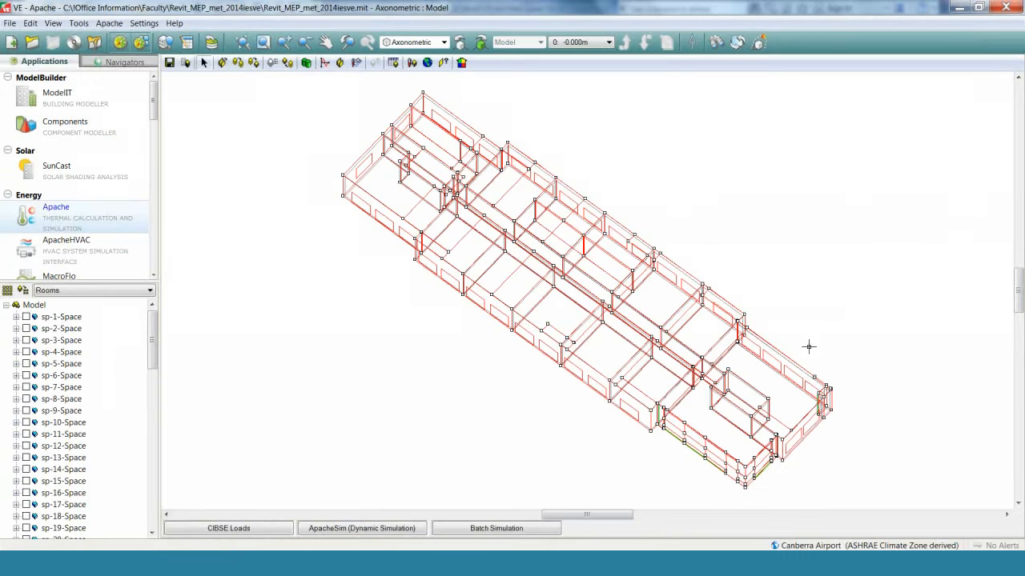
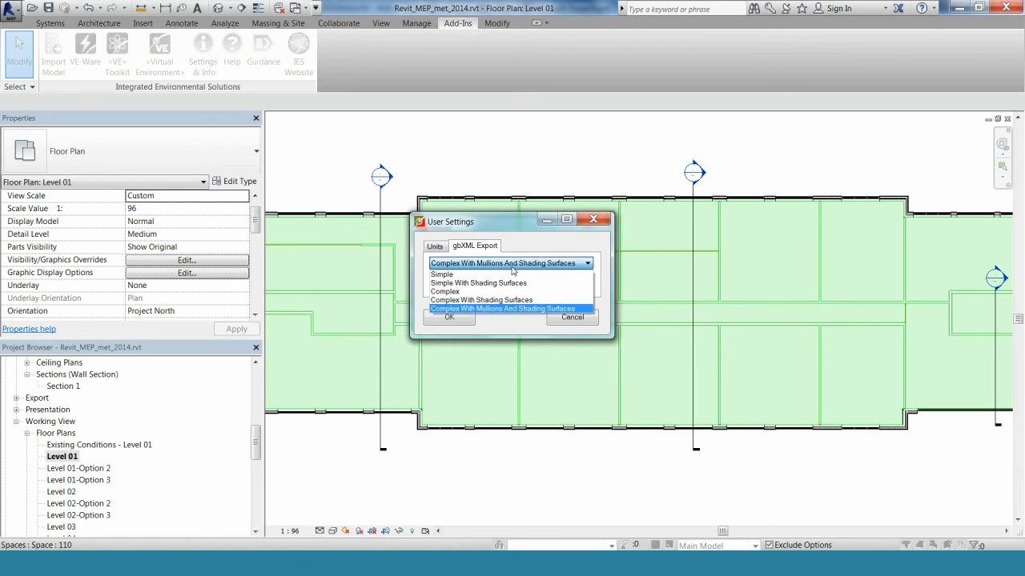
Step: Keep the add-in's gbXML export at Complex With Mullions And Shading Surfaces and accept its settings
click(522, 243)
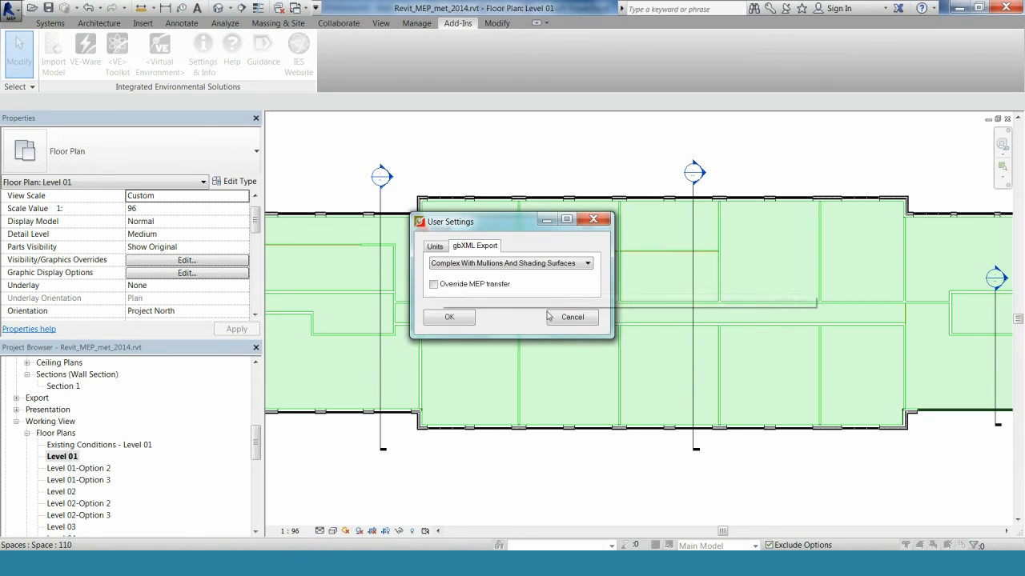
click(449, 318)
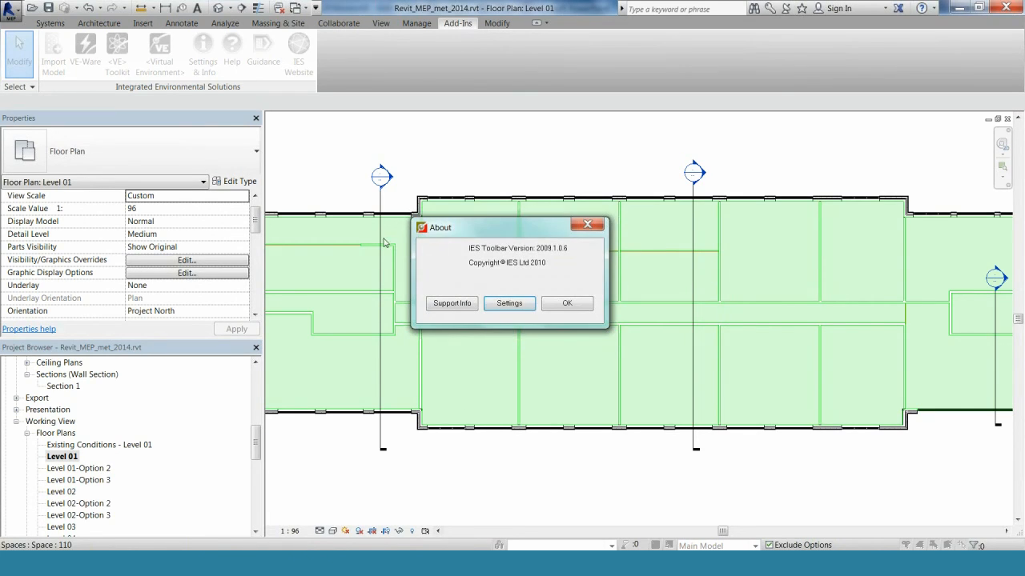
click(550, 305)
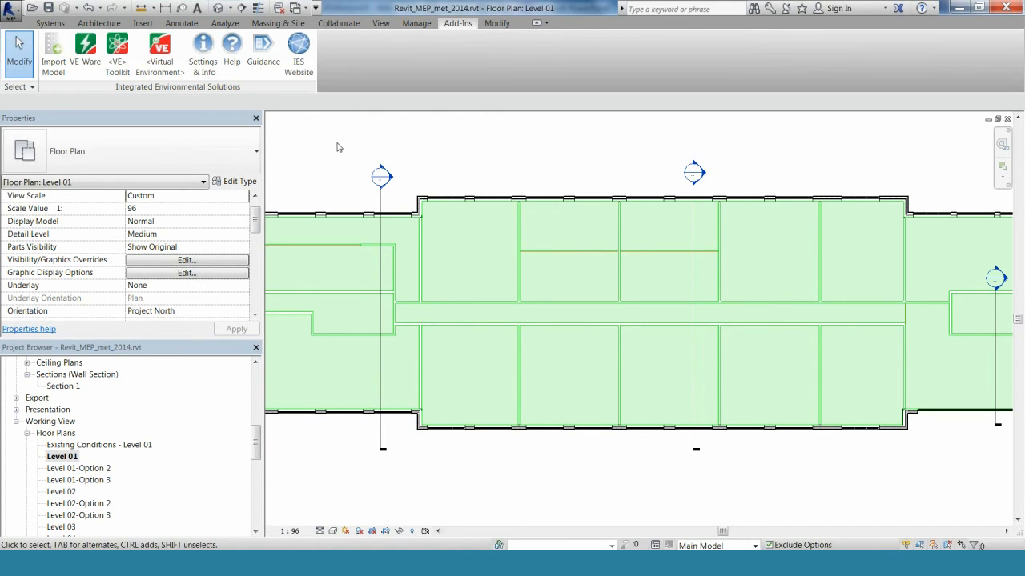
Step: Examine the layout of the spaces and their boundaries across the Level 01 floor plan
scroll(755, 327, down, 2)
scroll(668, 321, up, 5)
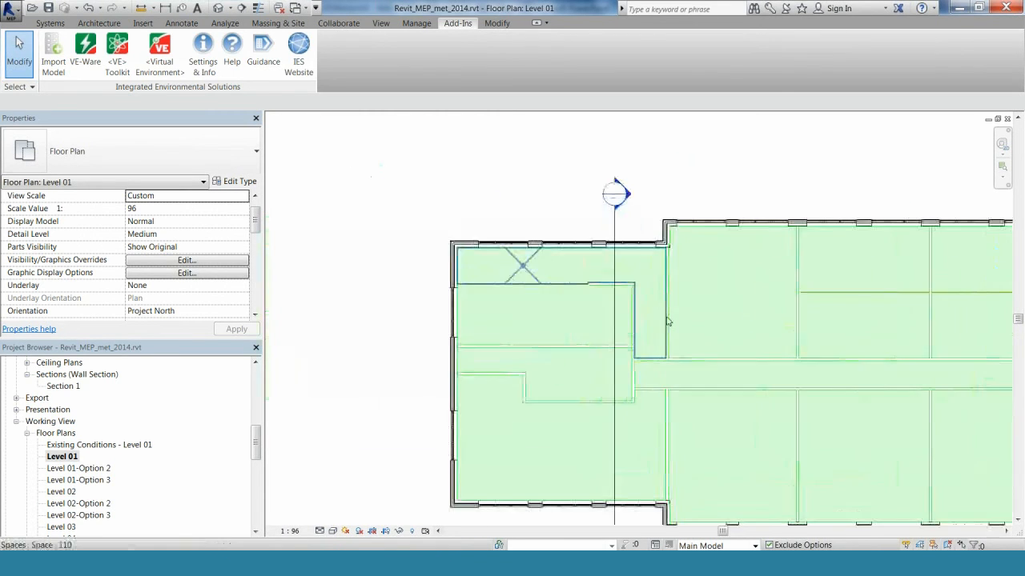
scroll(645, 318, up, 2)
scroll(573, 289, down, 1)
middle_drag(629, 308, 658, 309)
scroll(556, 299, down, 2)
scroll(763, 301, up, 3)
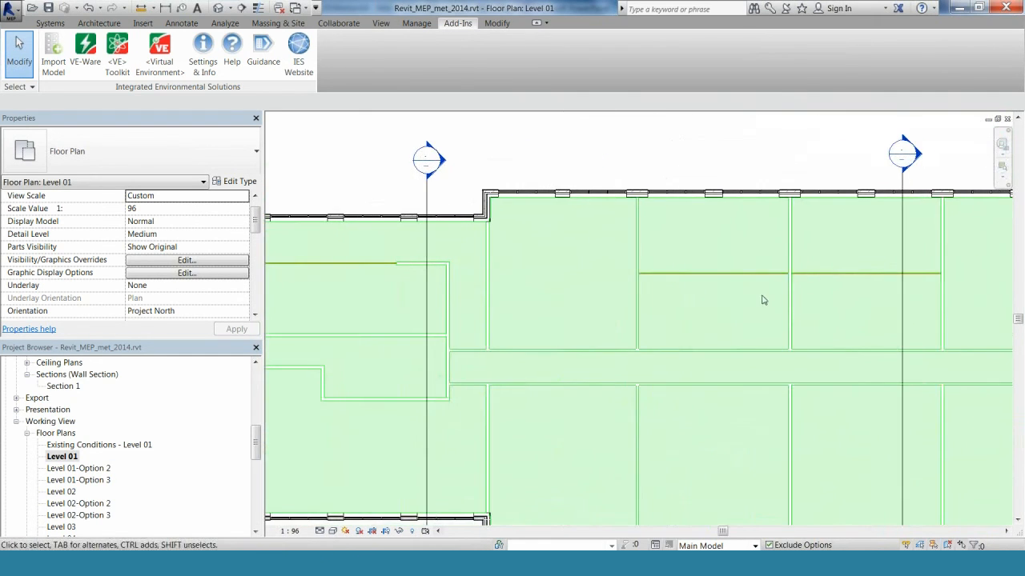
scroll(766, 299, down, 2)
scroll(528, 300, up, 4)
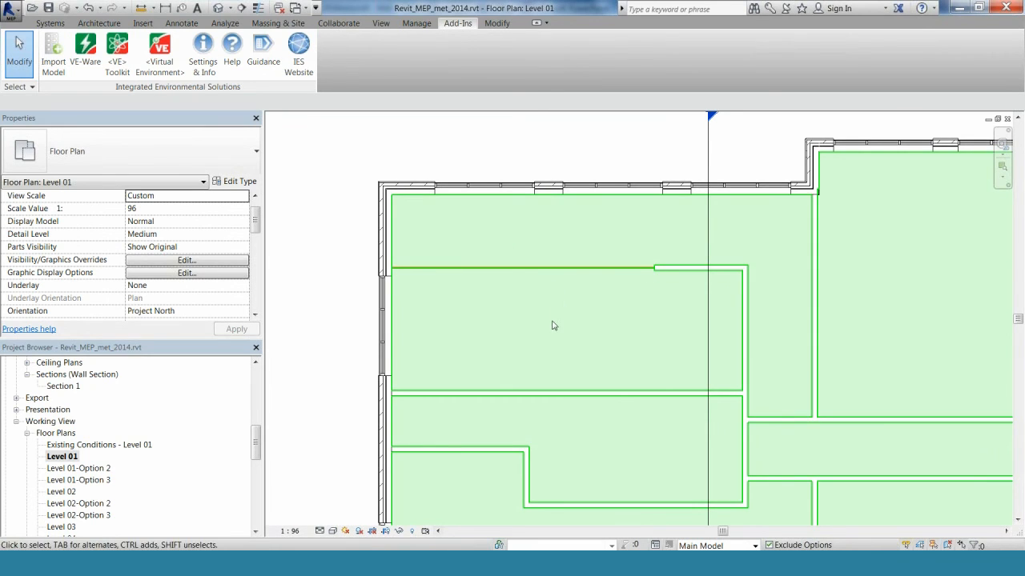
scroll(520, 389, down, 1)
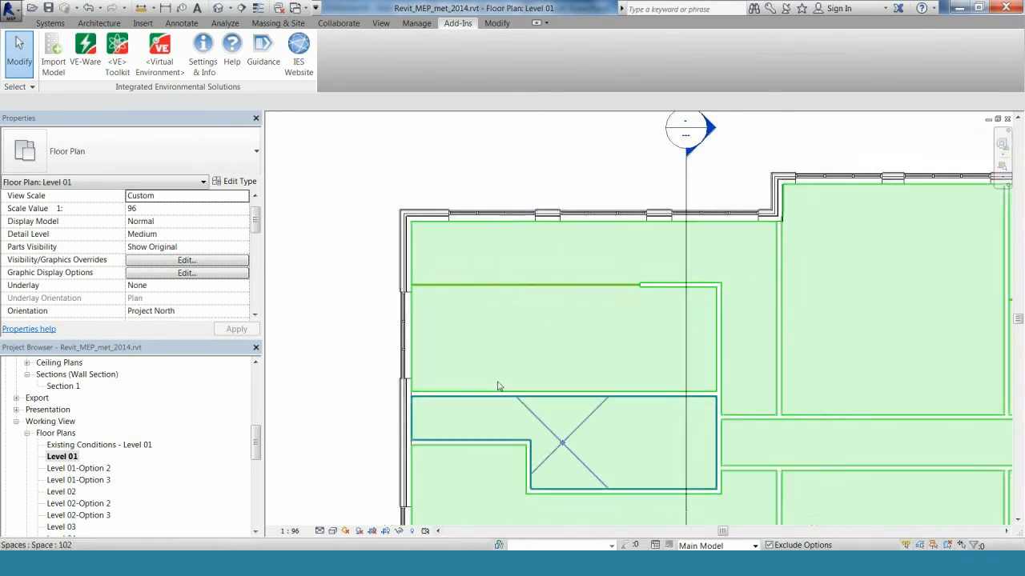
scroll(497, 386, down, 2)
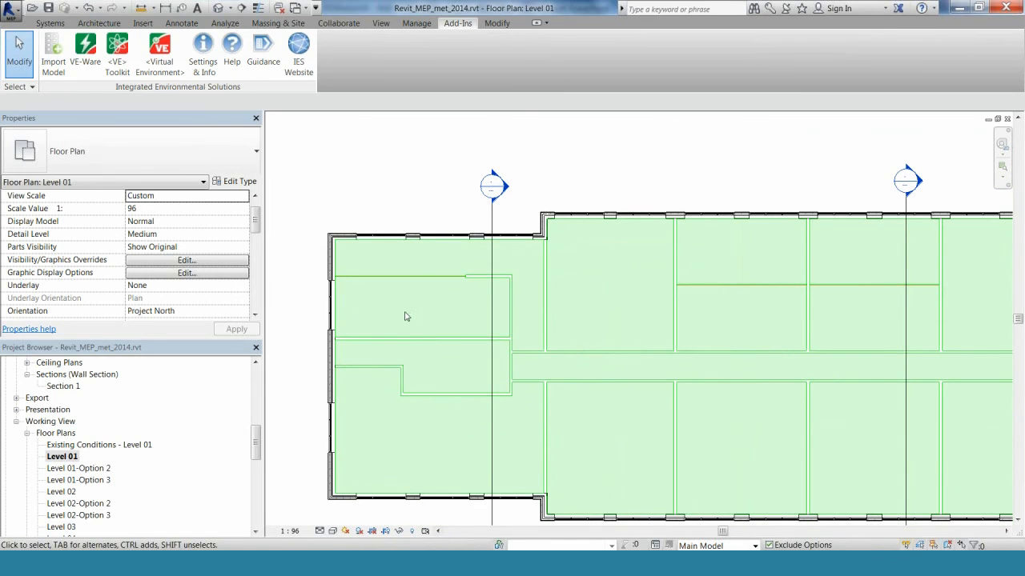
scroll(501, 522, down, 1)
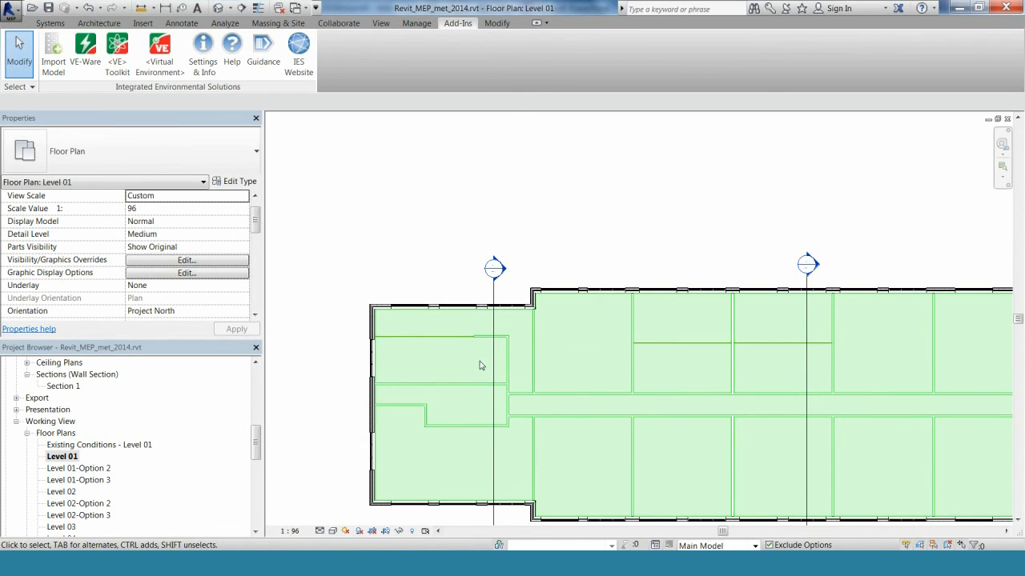
scroll(496, 360, up, 3)
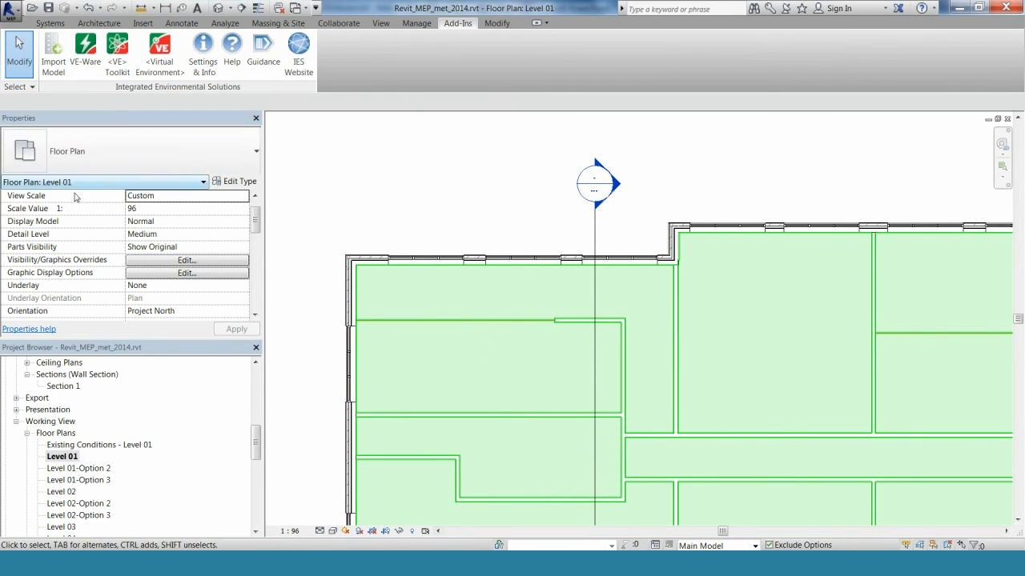
Step: Open Revit's own gbXML export settings to review the general parameters, then cancel the export
click(34, 56)
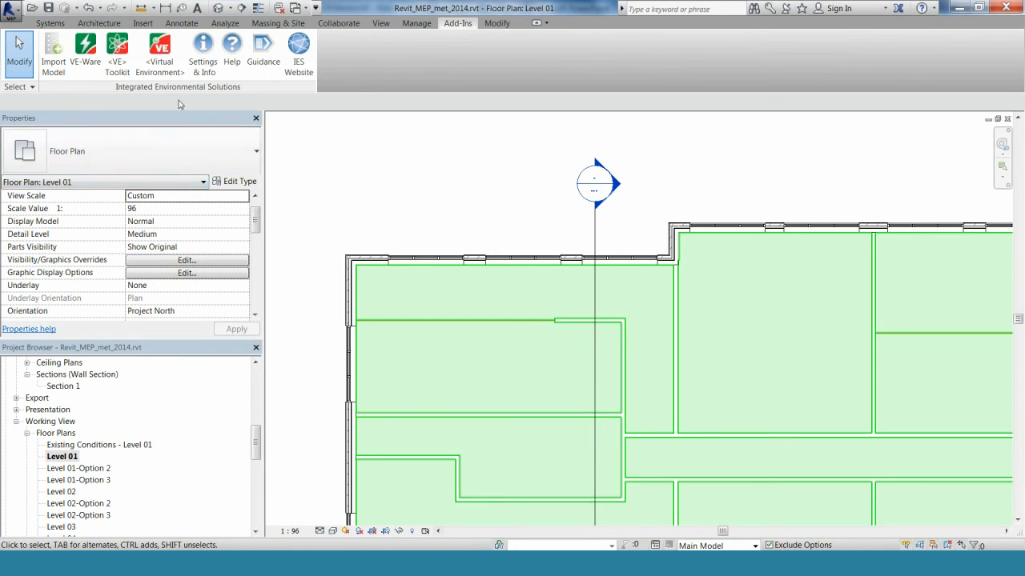
click(16, 15)
click(470, 63)
click(13, 14)
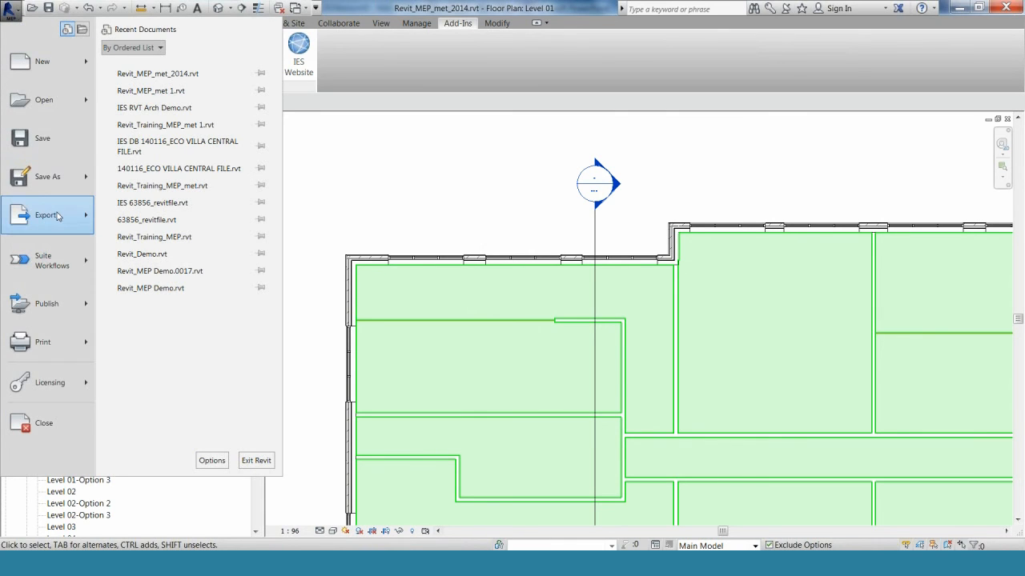
mouse_move(60, 216)
click(157, 226)
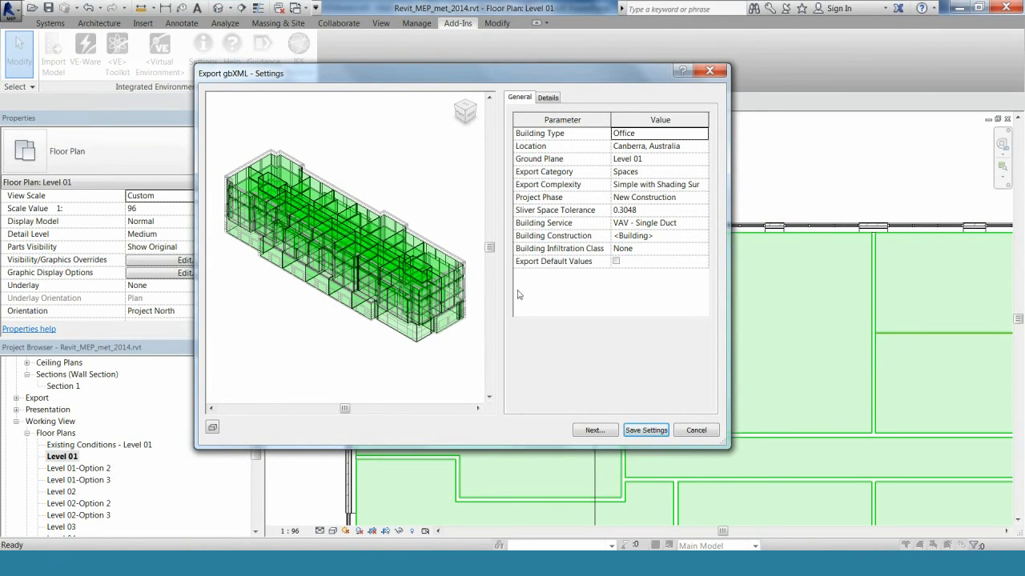
click(685, 432)
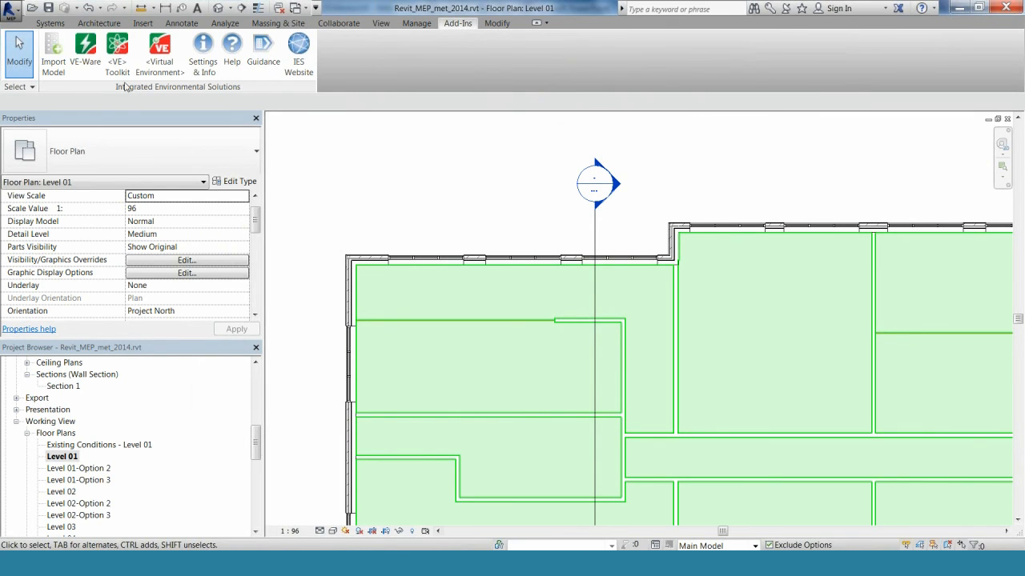
Step: Turn on Override MEP transfer in the IES add-in's gbXML export settings and accept them
click(203, 53)
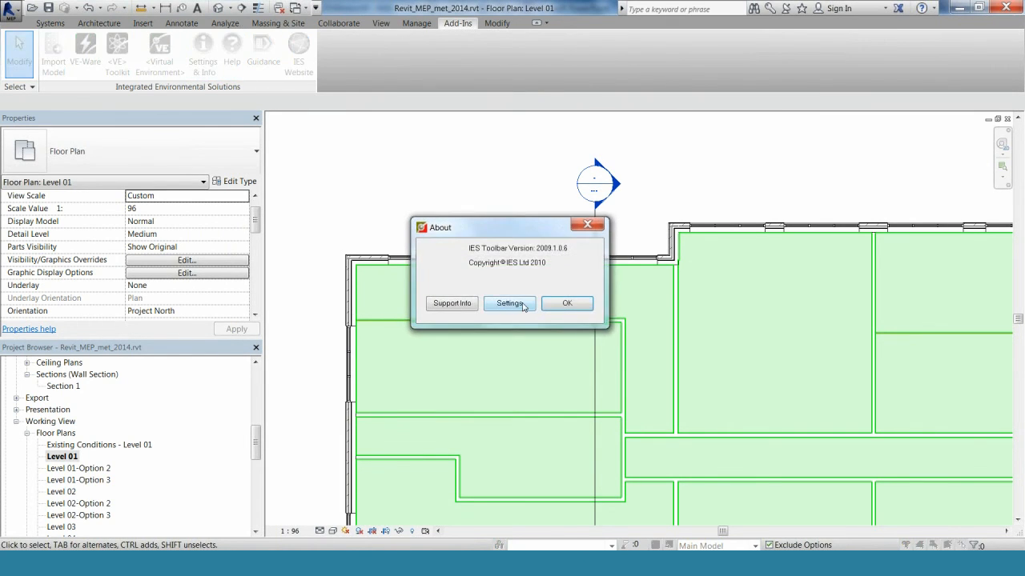
click(510, 304)
click(436, 286)
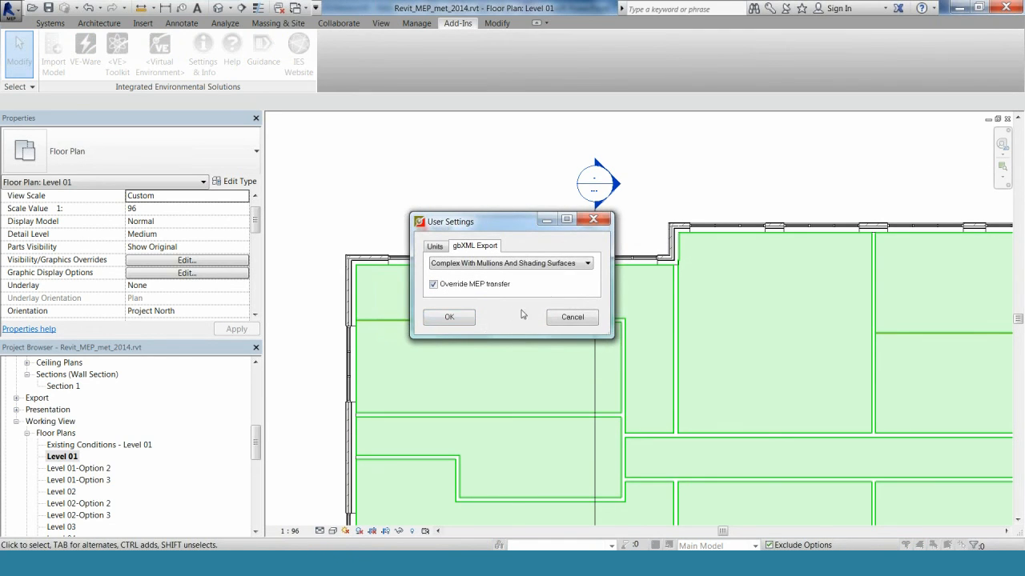
click(469, 320)
click(580, 307)
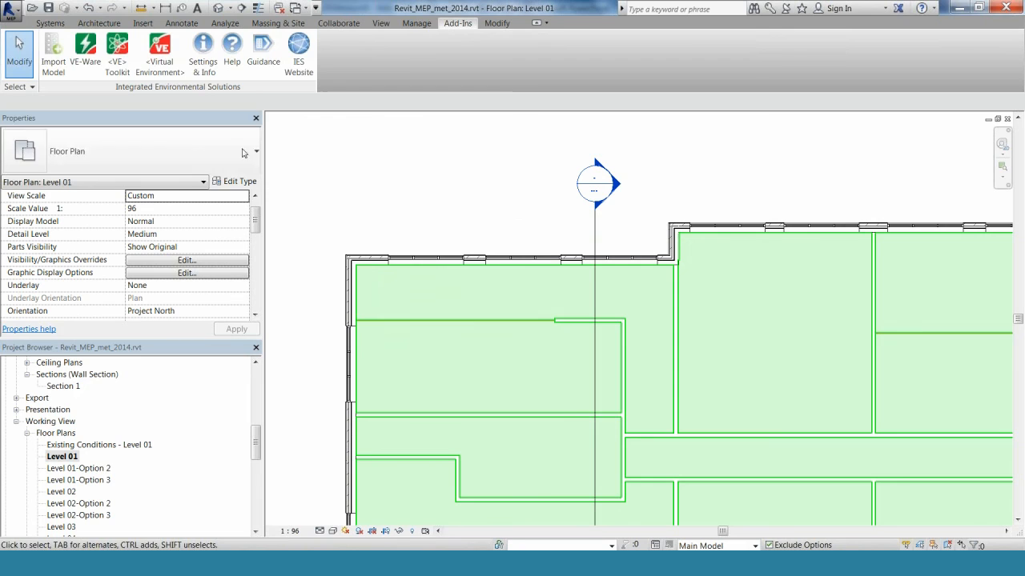
Step: Start importing the Revit model through the IES add-in and inspect the building preview from several sides
click(49, 64)
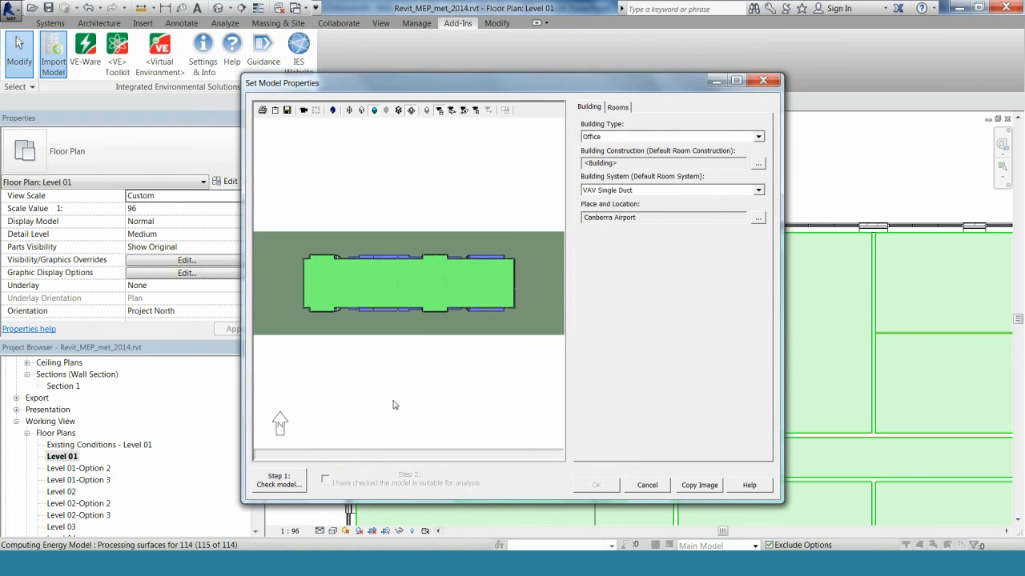
drag(400, 348, 480, 285)
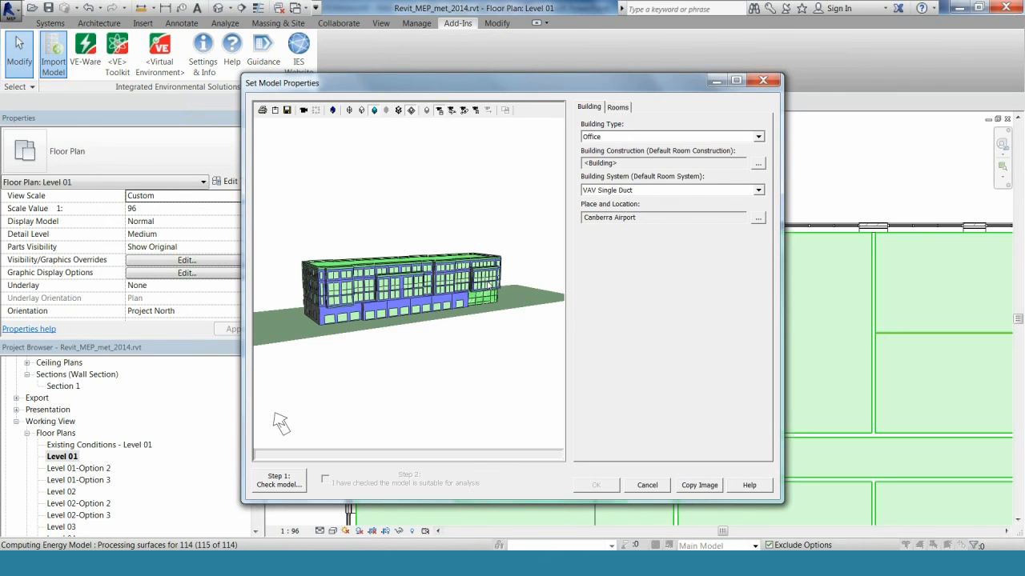
drag(489, 300, 382, 305)
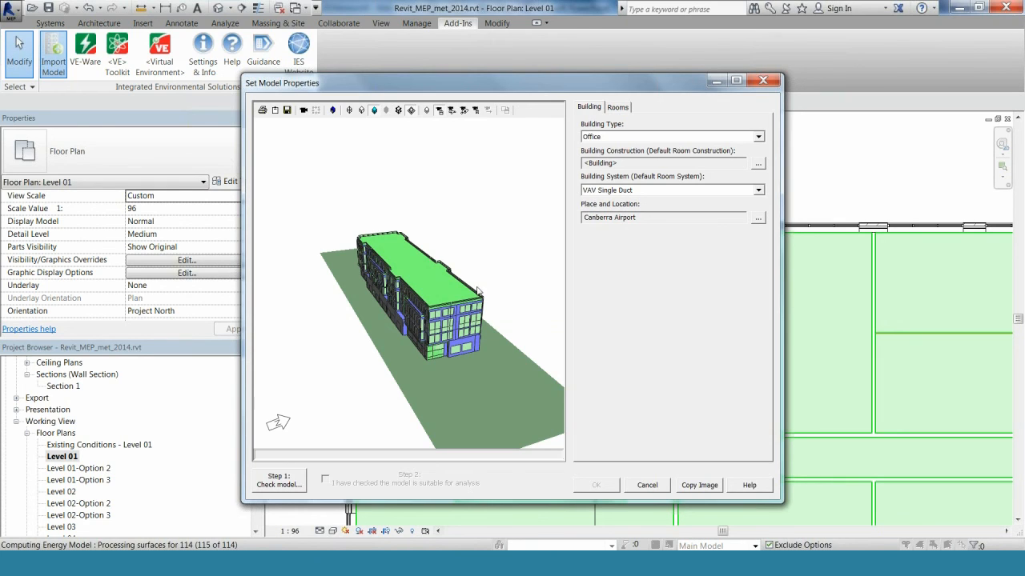
Step: Review the available building types and building systems, keeping Office and VAV Single Duct
click(613, 137)
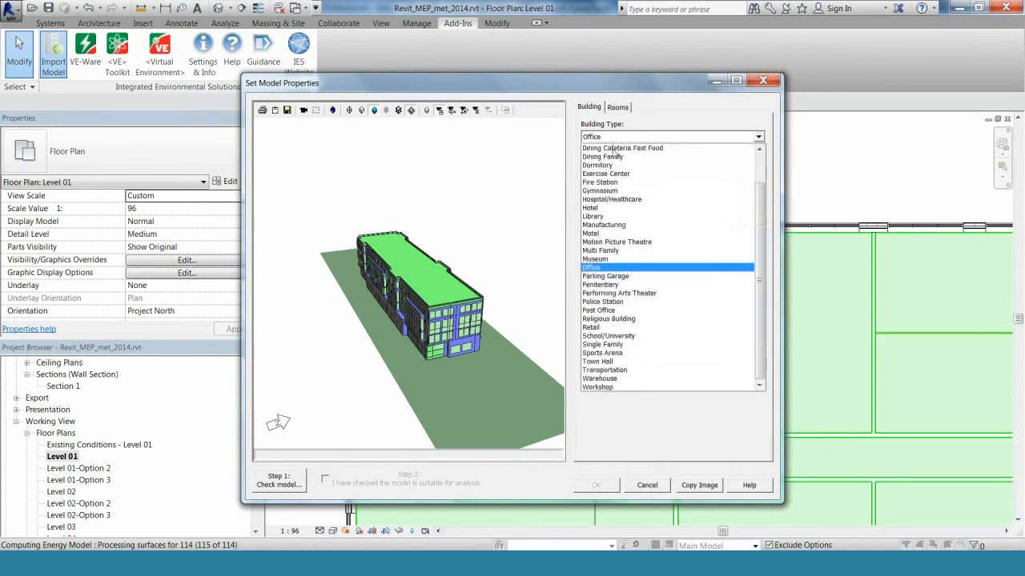
click(703, 120)
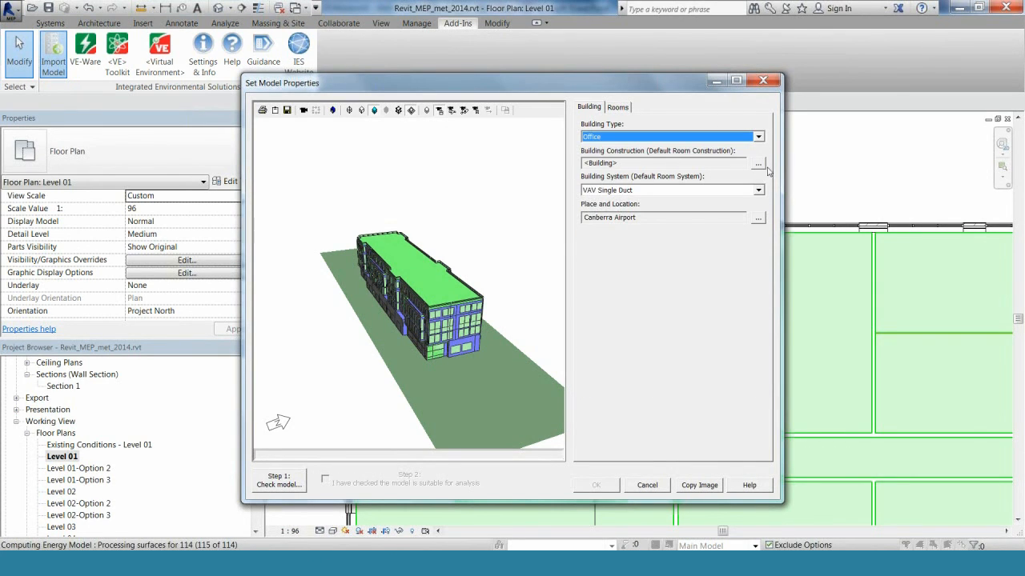
click(695, 190)
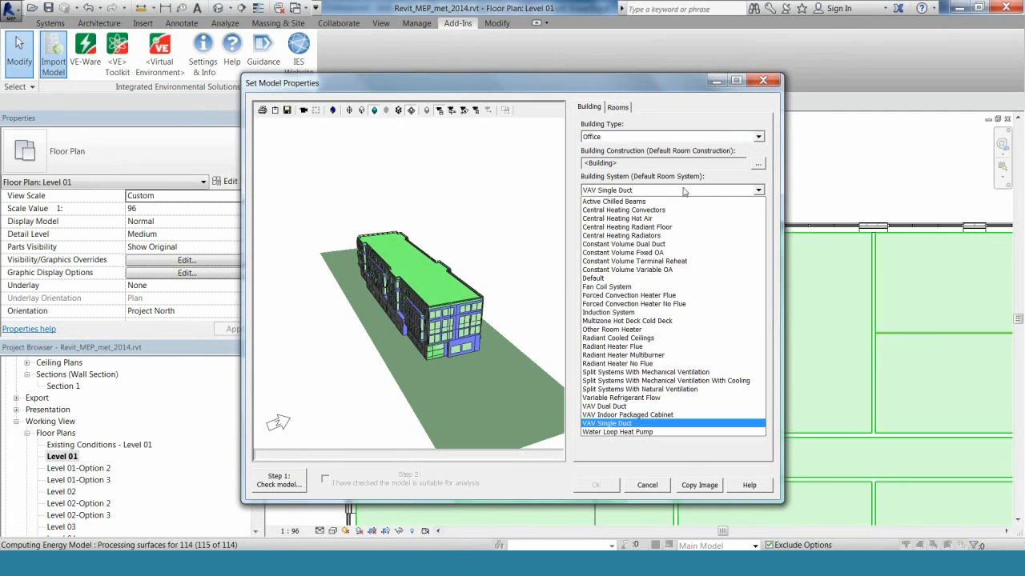
click(685, 190)
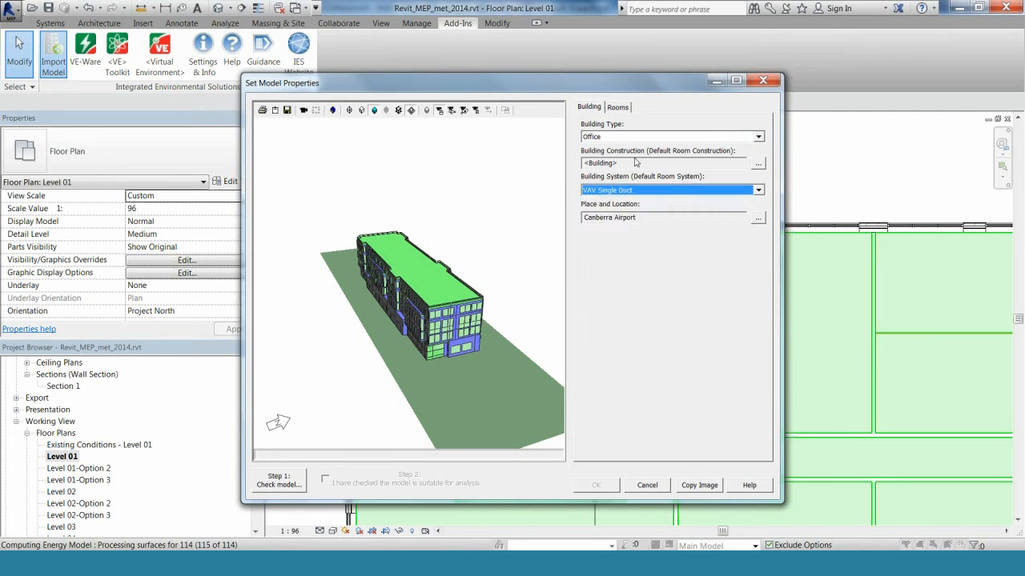
Step: List the model's rooms by level, first for bldg-stry-2 and finally for bldg-stry-1
click(618, 108)
click(639, 138)
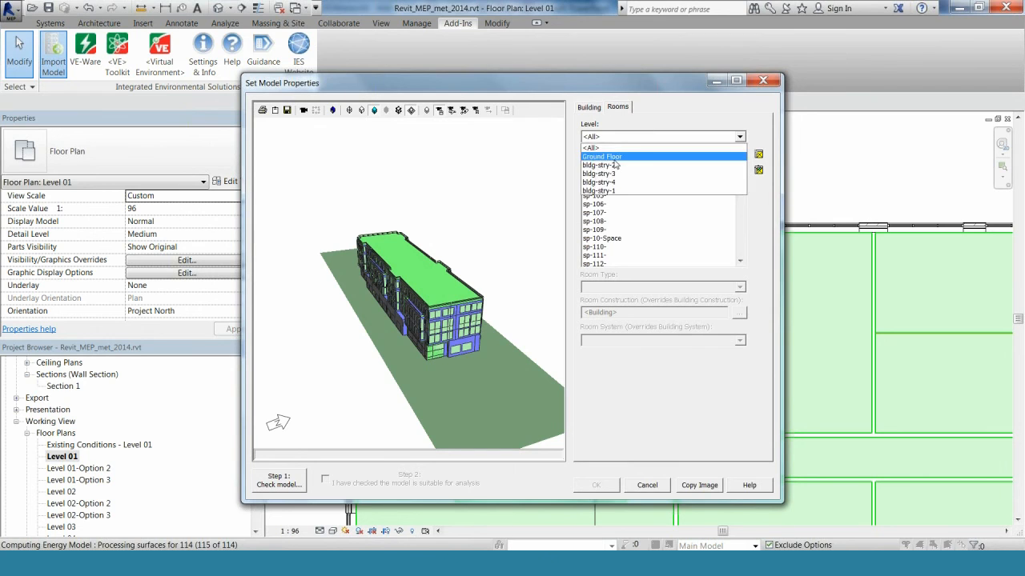
click(627, 166)
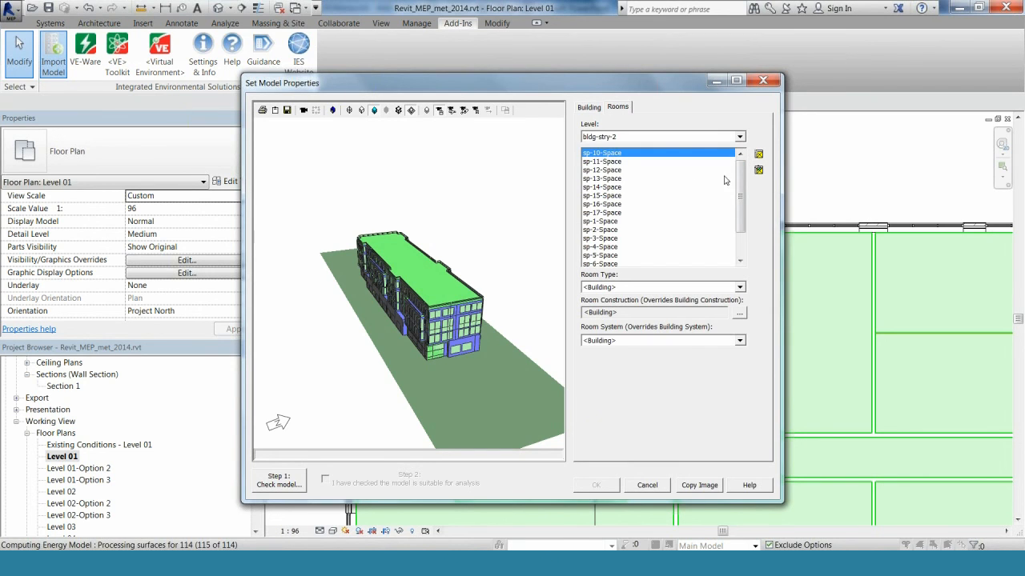
click(678, 137)
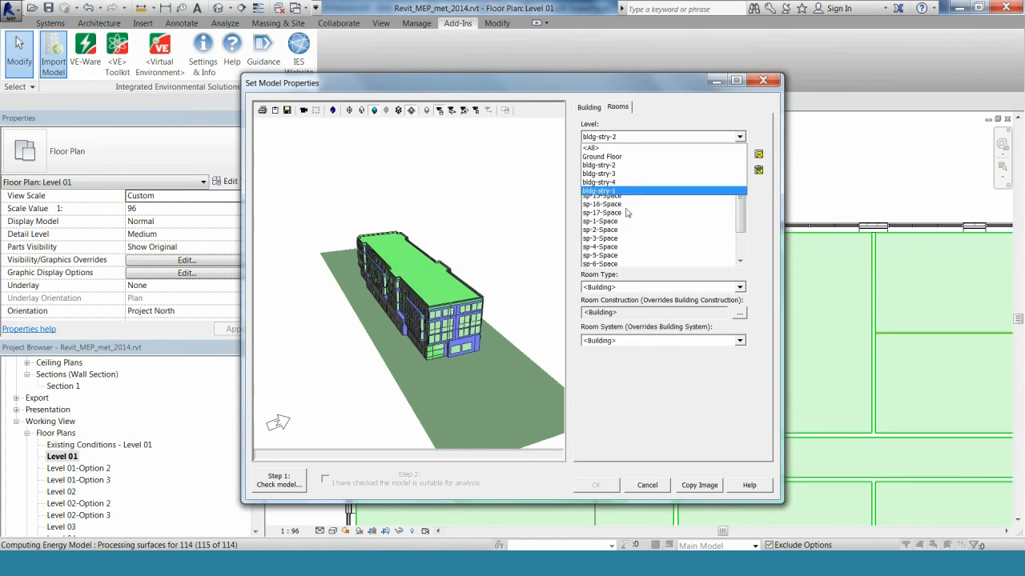
click(719, 191)
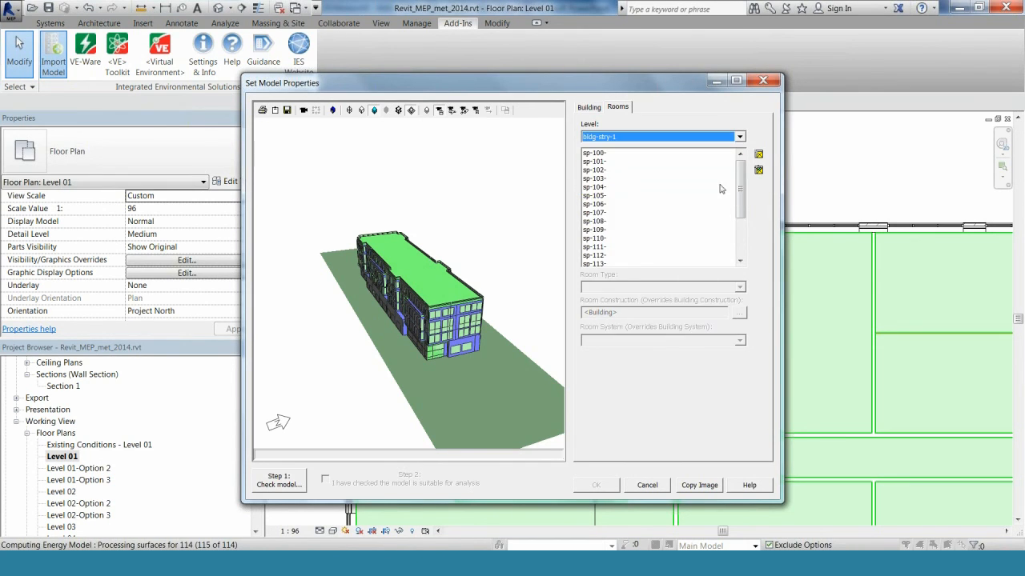
Step: Isolate all bldg-stry-1 rooms in the preview and review the available room types, keeping <Building>
click(677, 153)
drag(741, 188, 740, 232)
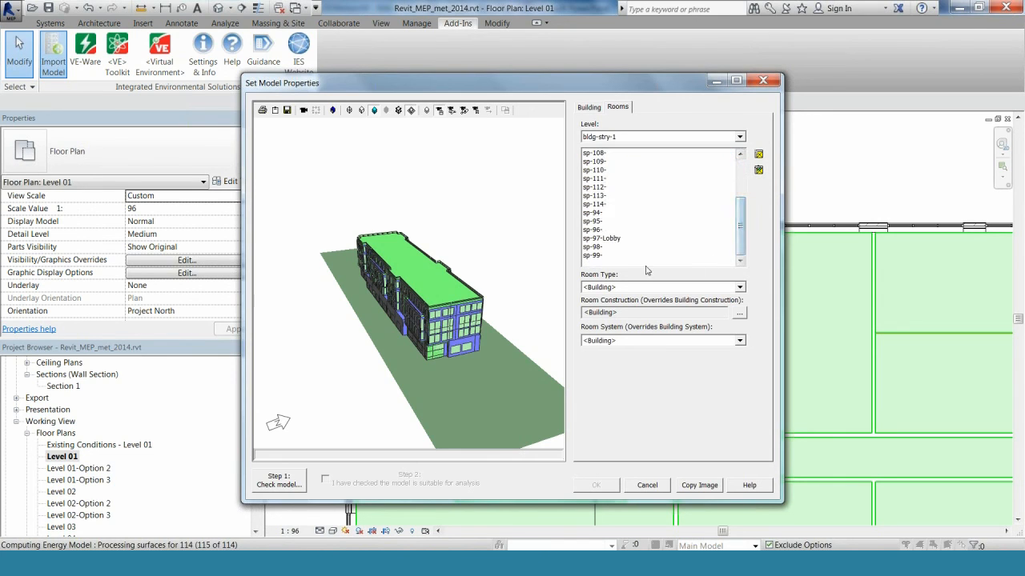
shift+click(600, 255)
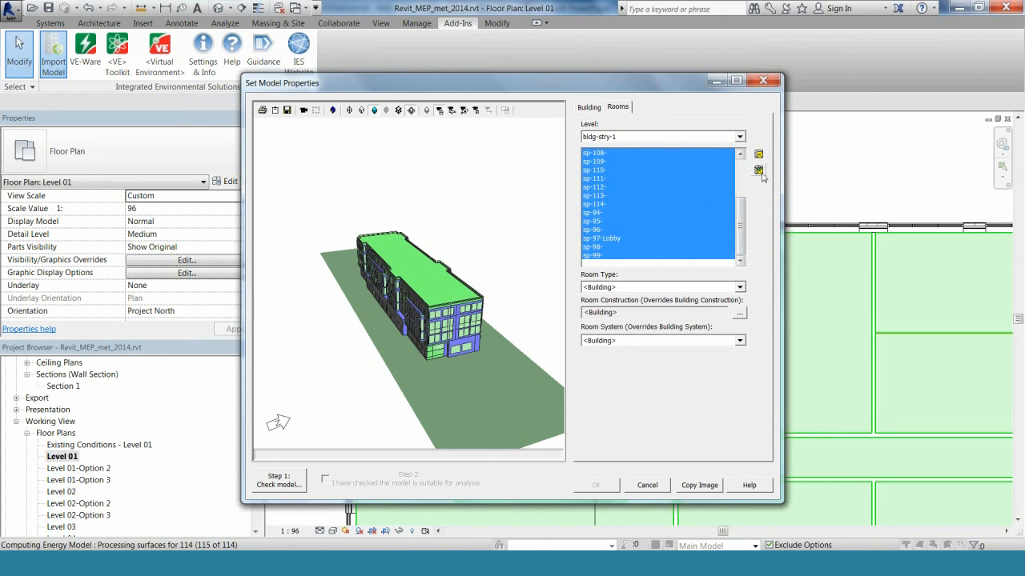
drag(414, 309, 376, 305)
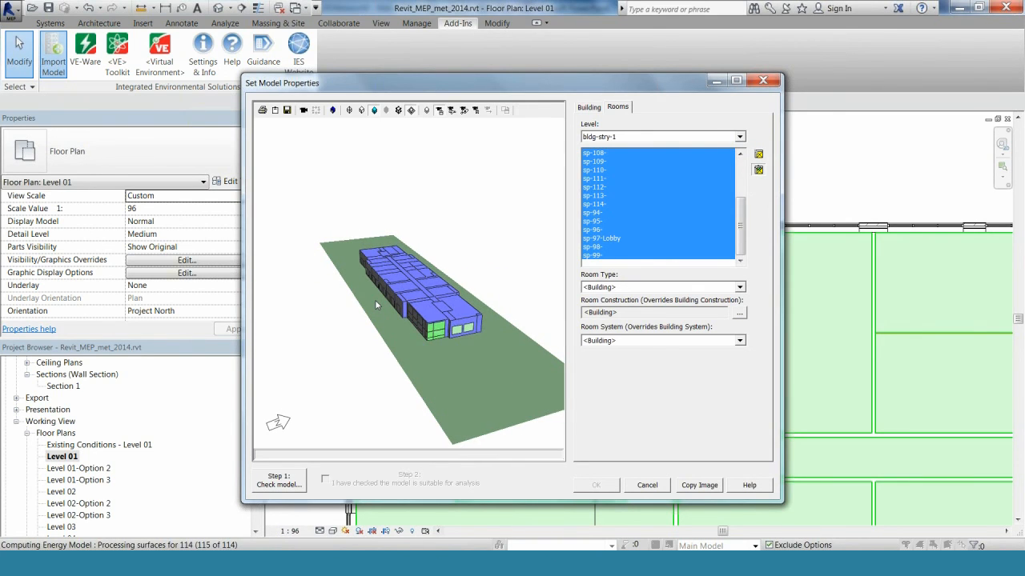
click(648, 289)
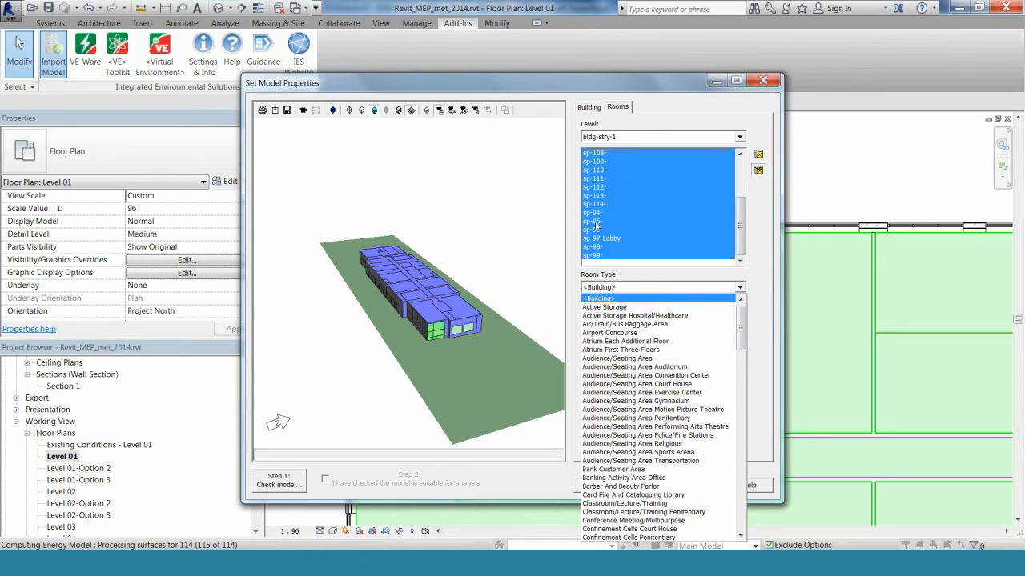
click(596, 82)
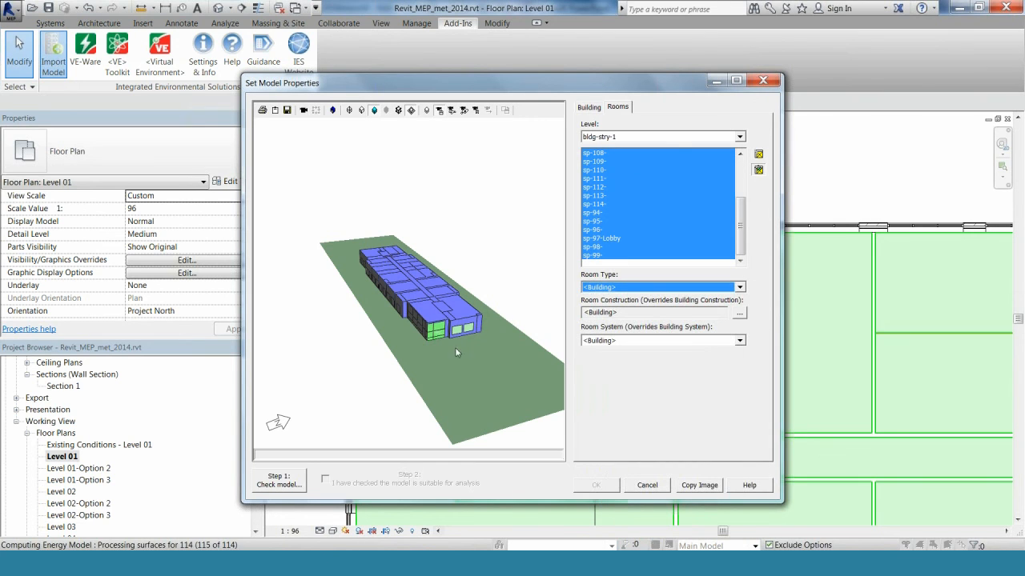
Step: Run the model room check, close its report, confirm the model is suitable for analysis and complete the import
click(300, 484)
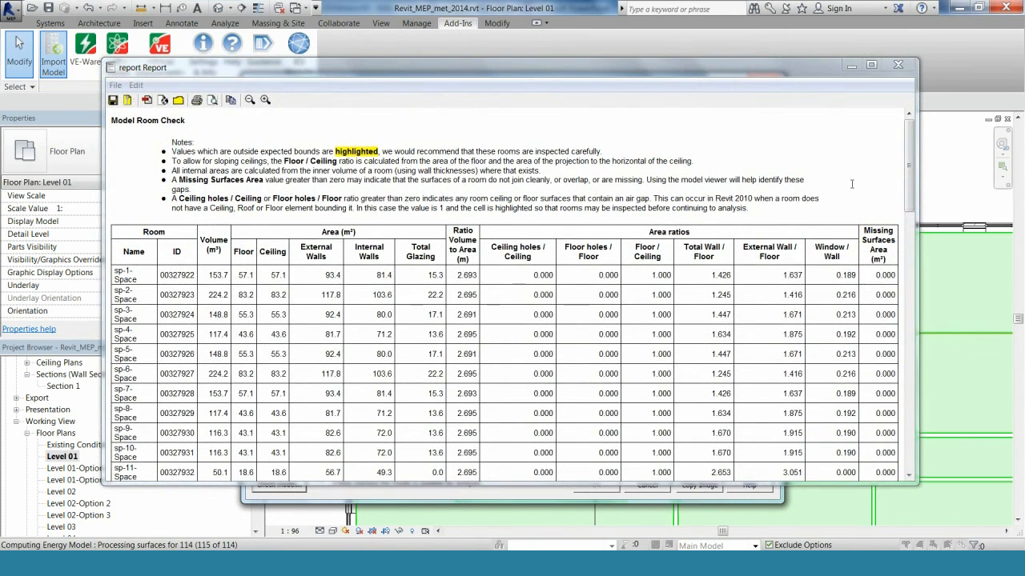
click(903, 67)
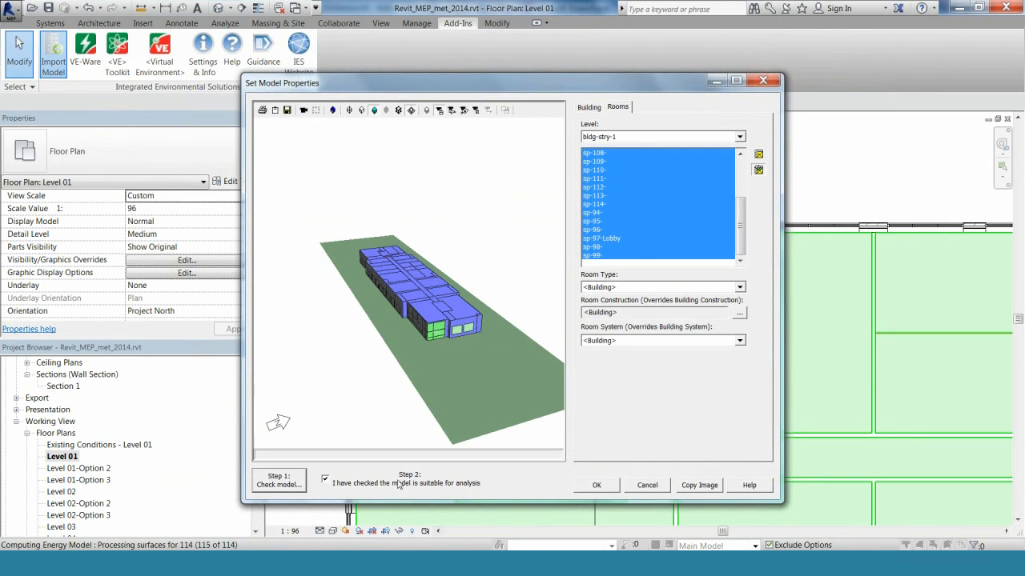
click(589, 488)
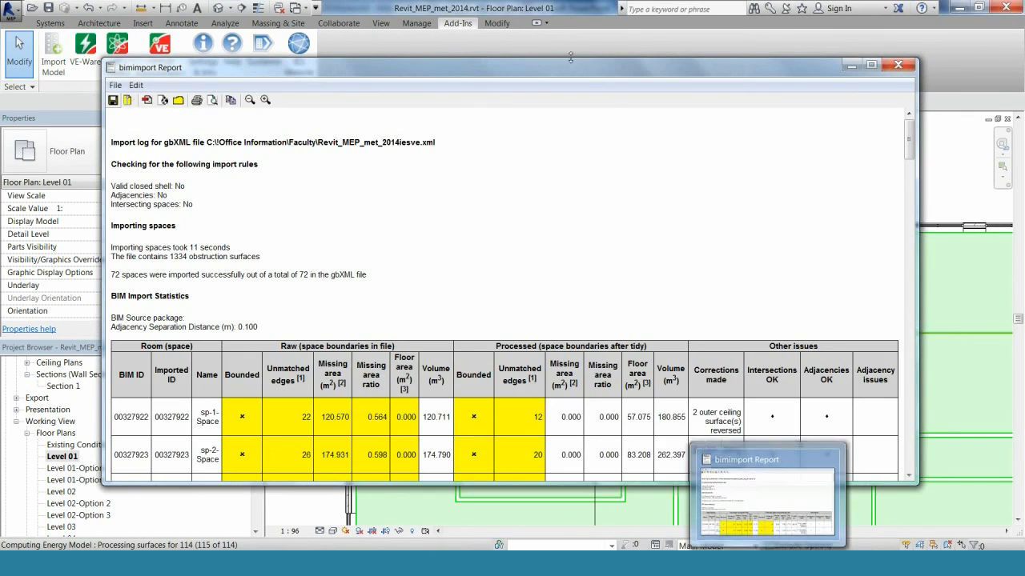
Step: Examine the bimimport report's raw and processed space boundaries, corrections and closing notes, then close the report
double_click(571, 72)
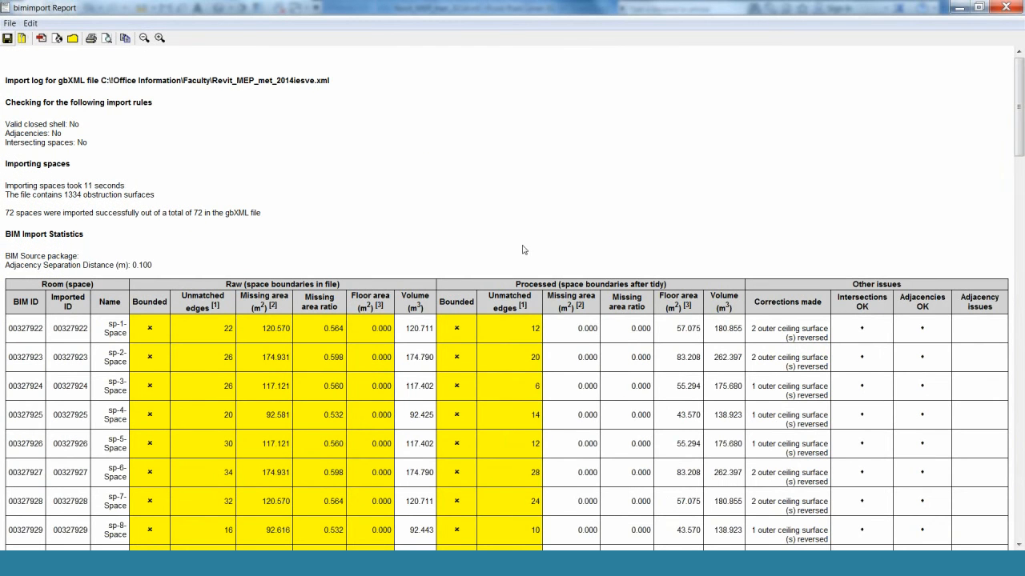
scroll(522, 250, down, 3)
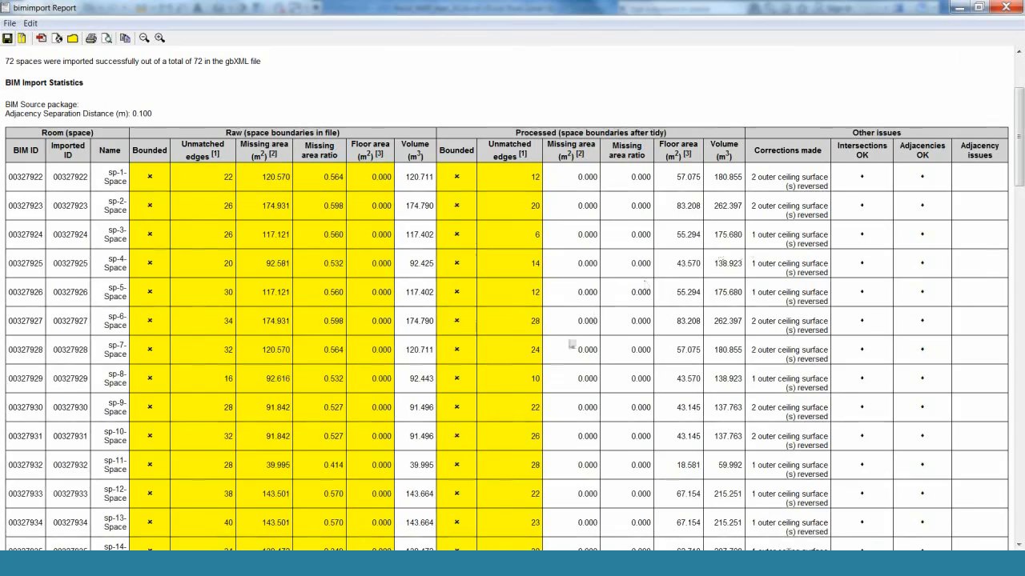
scroll(571, 345, down, 10)
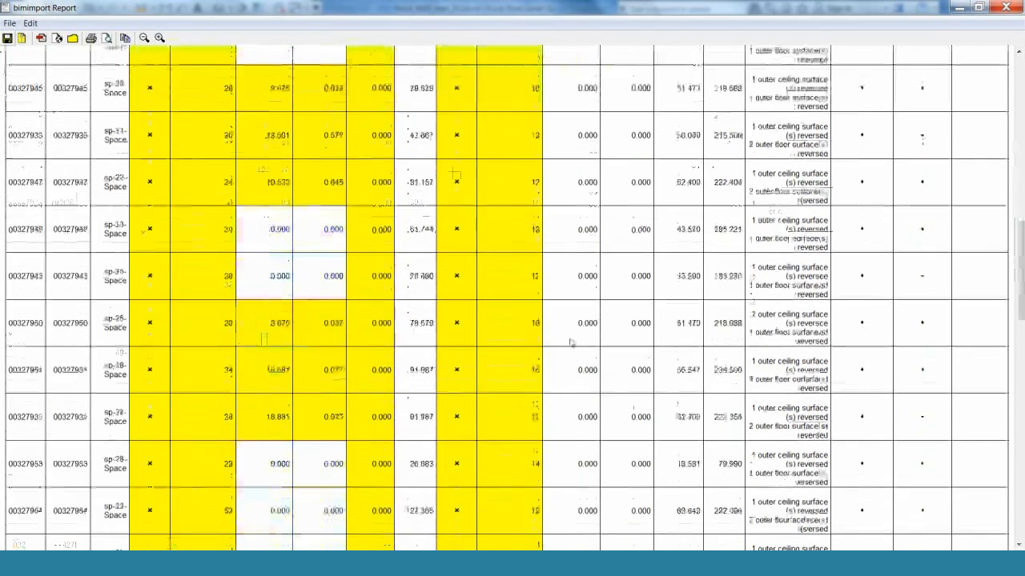
scroll(570, 342, up, 10)
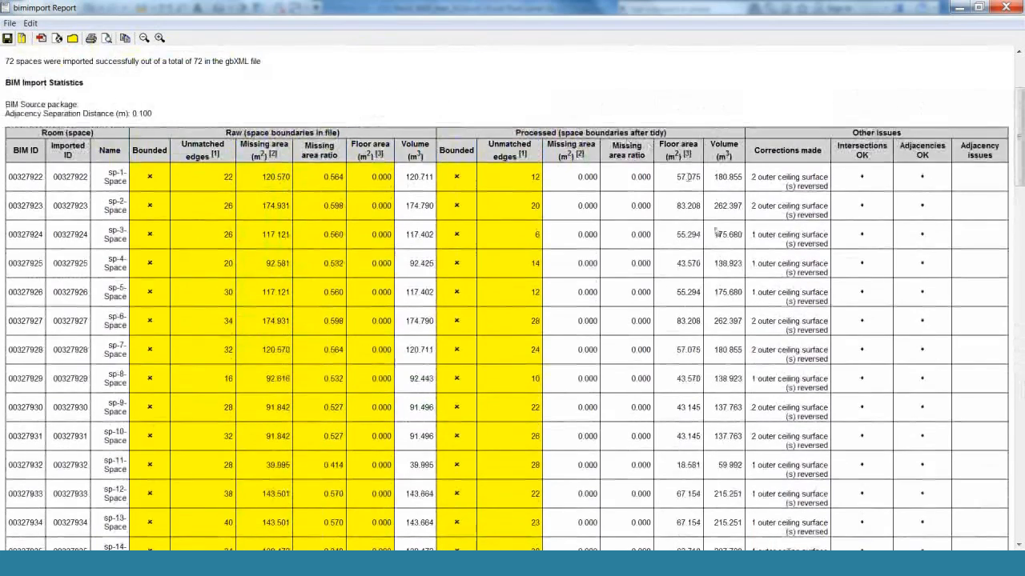
scroll(716, 232, down, 10)
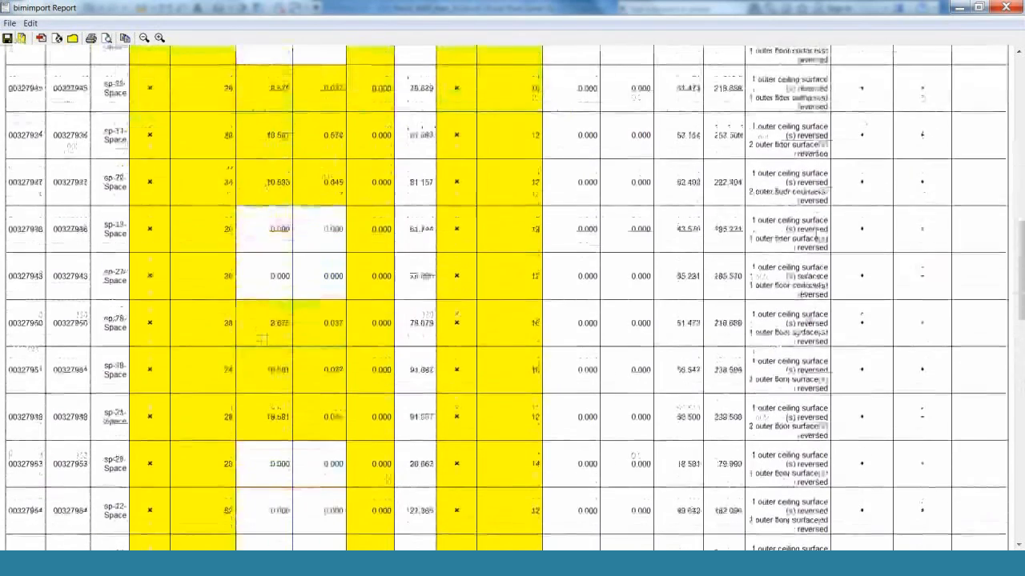
scroll(805, 200, up, 10)
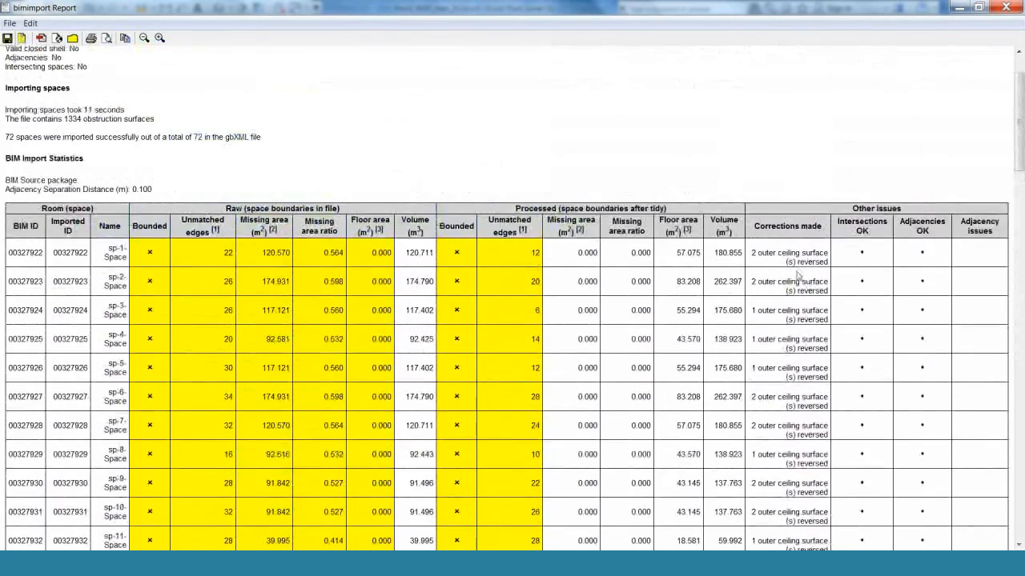
scroll(795, 279, down, 3)
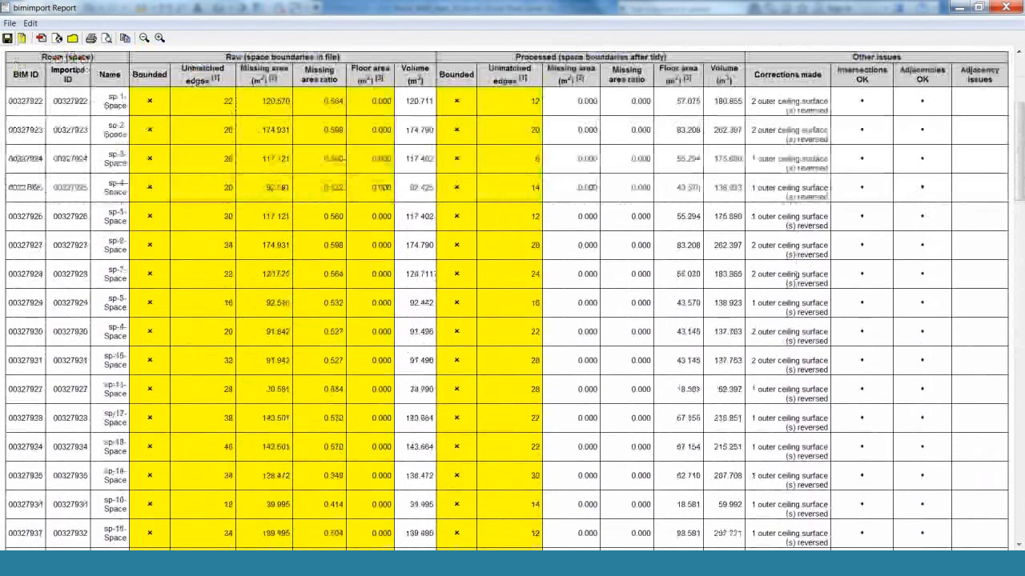
scroll(794, 276, down, 15)
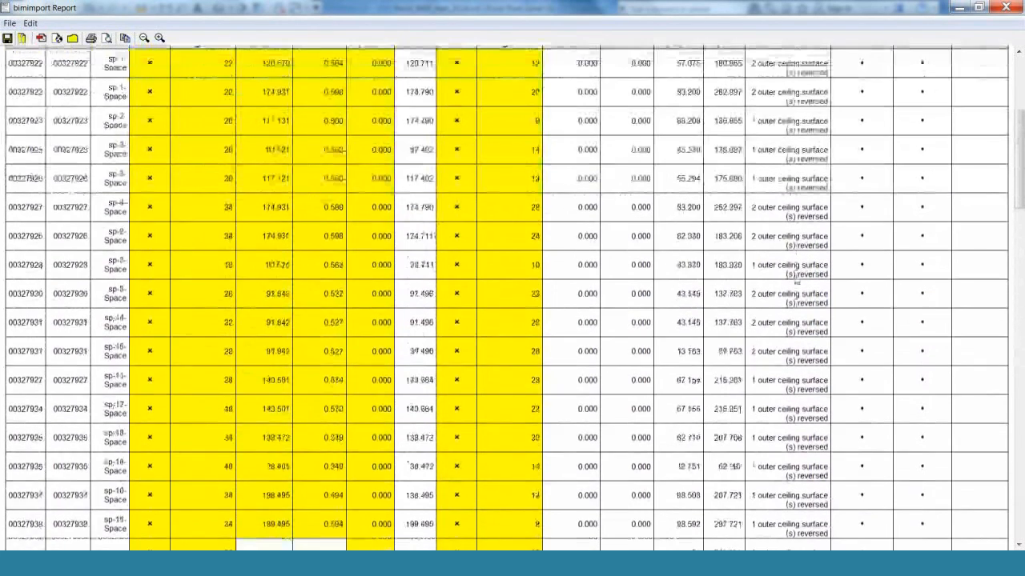
scroll(796, 277, down, 4)
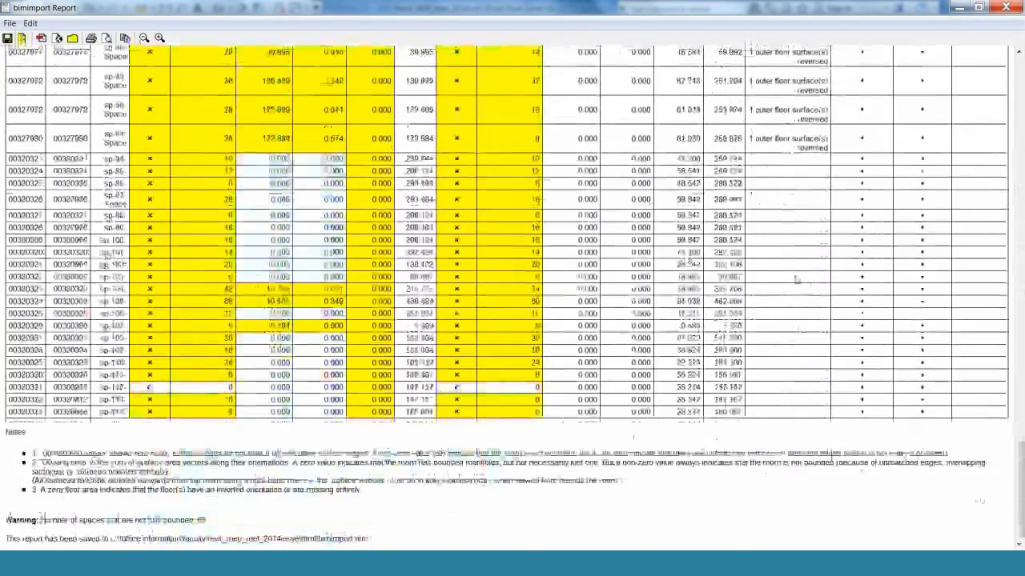
scroll(795, 279, up, 20)
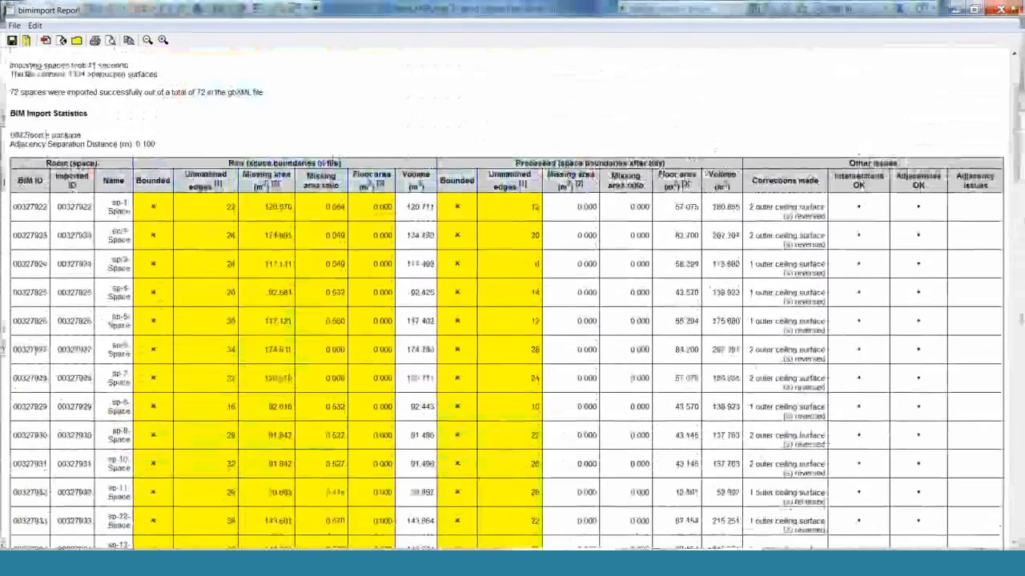
click(1006, 8)
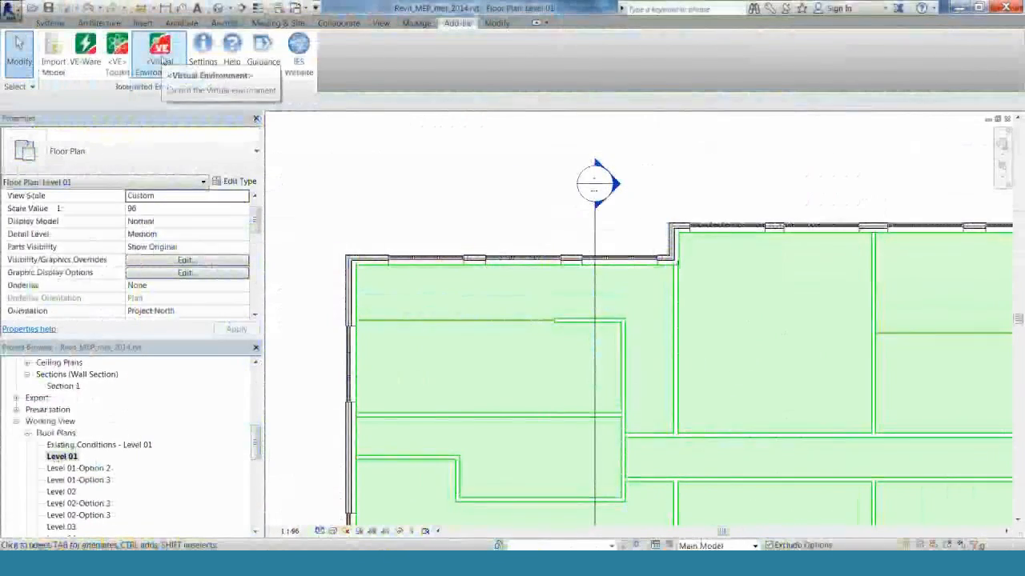
Step: Switch to IES Virtual Environment and show the imported model in ModelIT
click(160, 56)
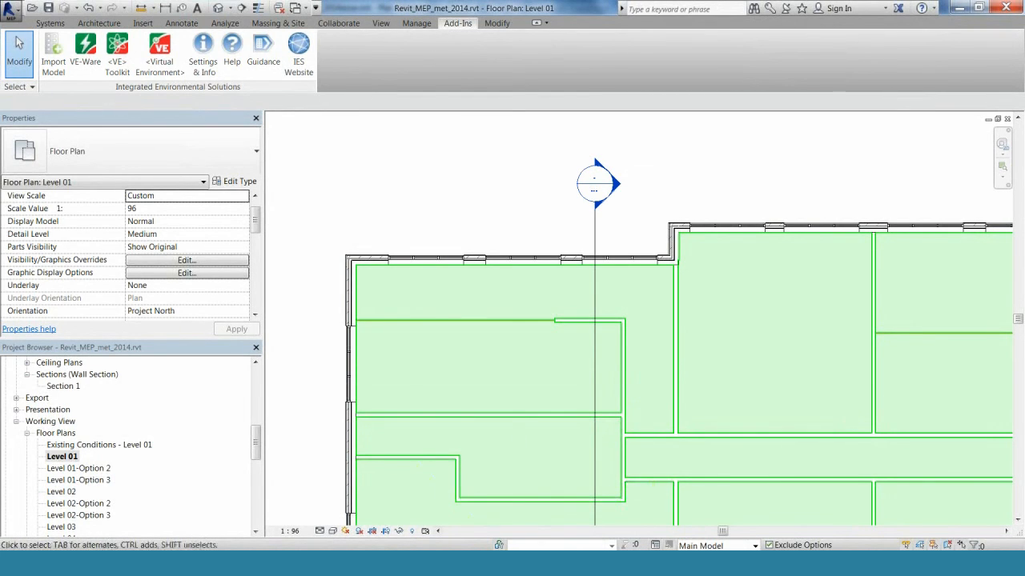
click(504, 564)
click(637, 508)
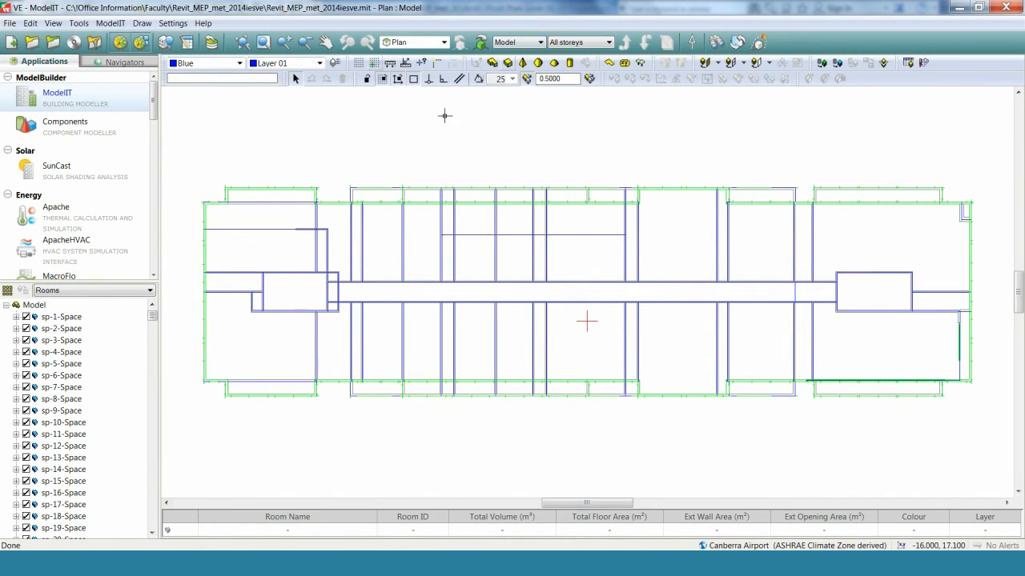
Step: Limit the plan to the 0.000 m storey and select the L-shaped space at the building's upper-left corner
click(565, 43)
click(566, 63)
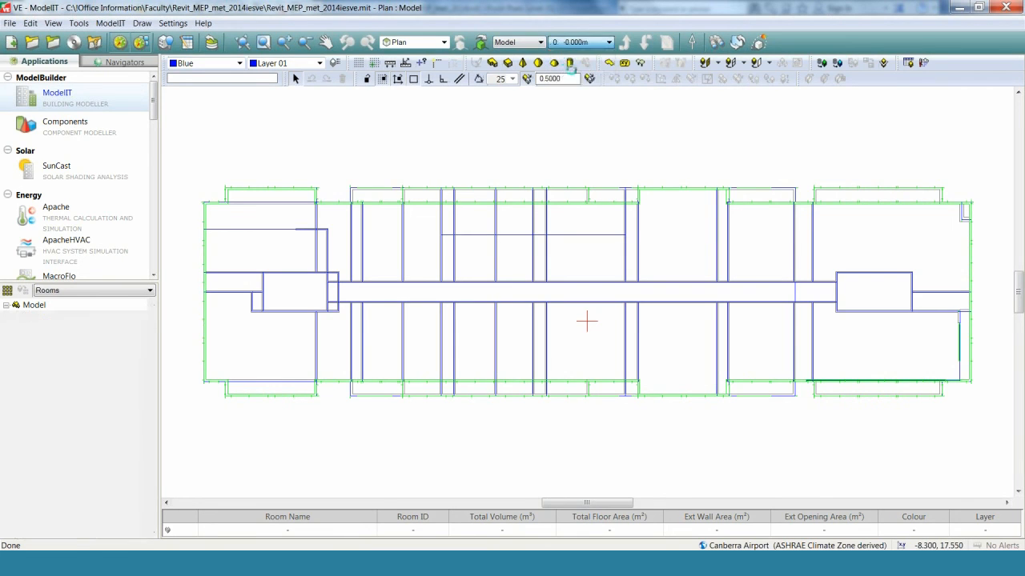
click(281, 238)
click(282, 224)
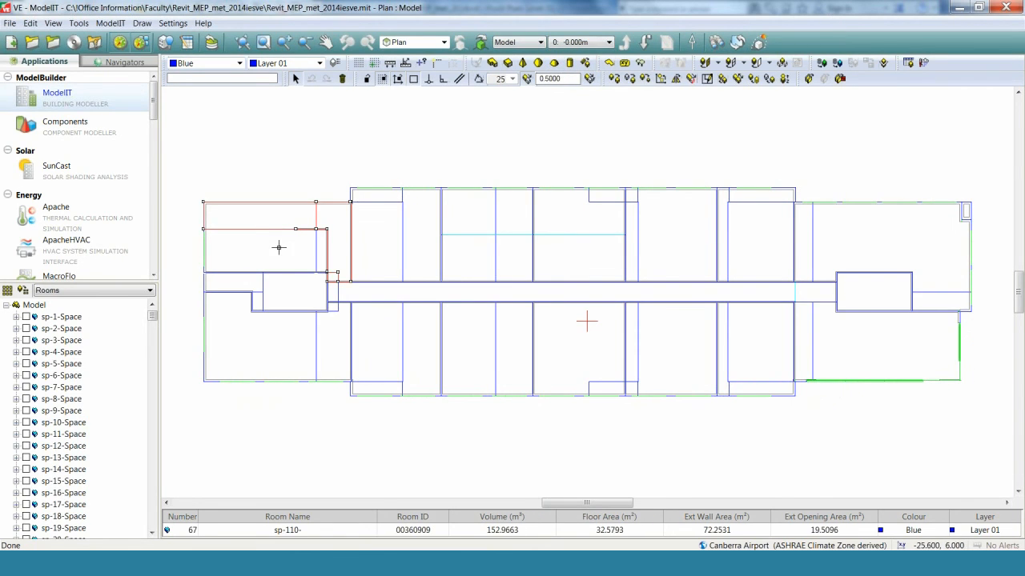
Step: Clear the space selection, examine the facade openings and room interiors in the 3D Model Viewer, and close the viewer
click(349, 171)
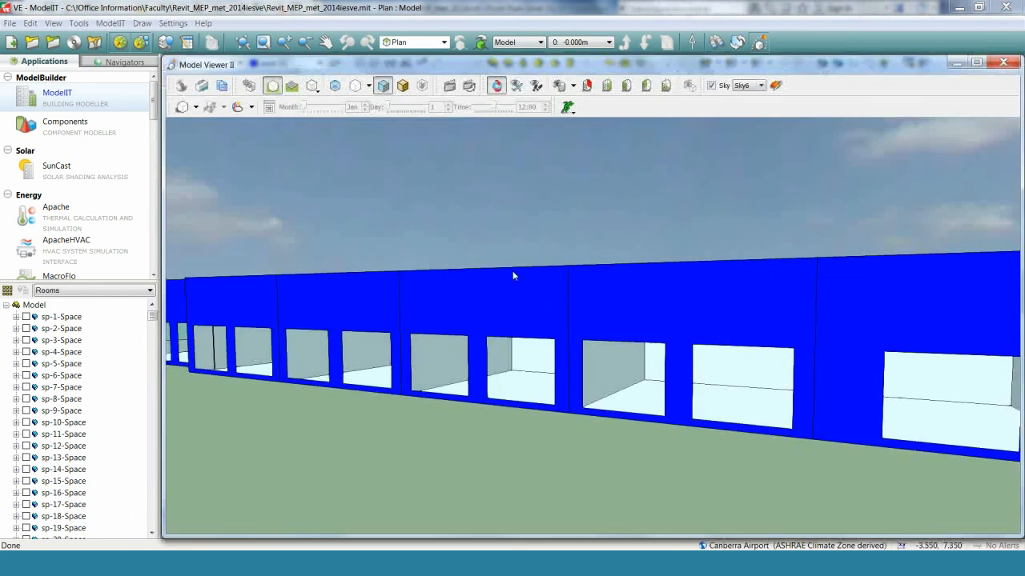
drag(512, 271, 613, 255)
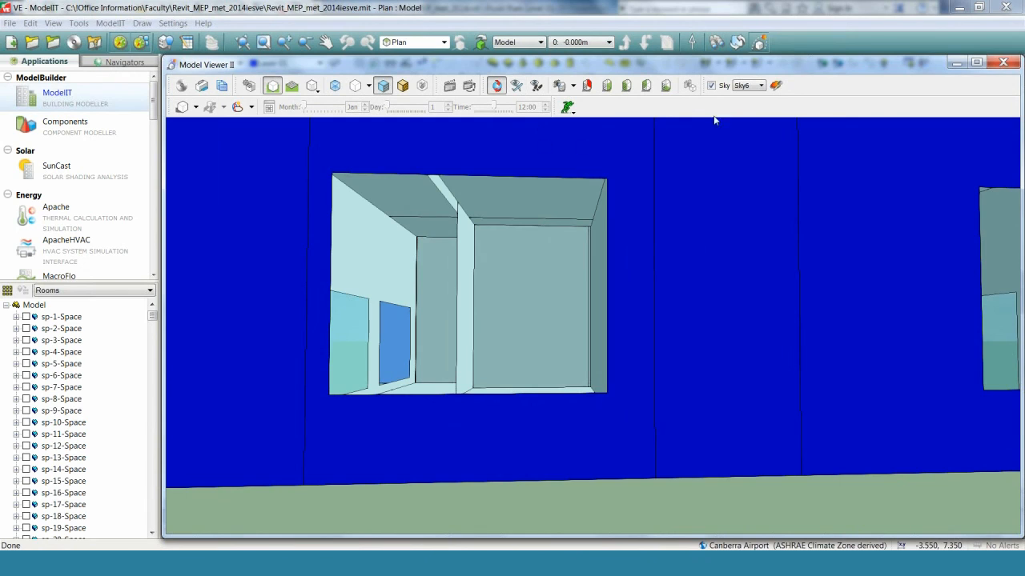
click(1001, 63)
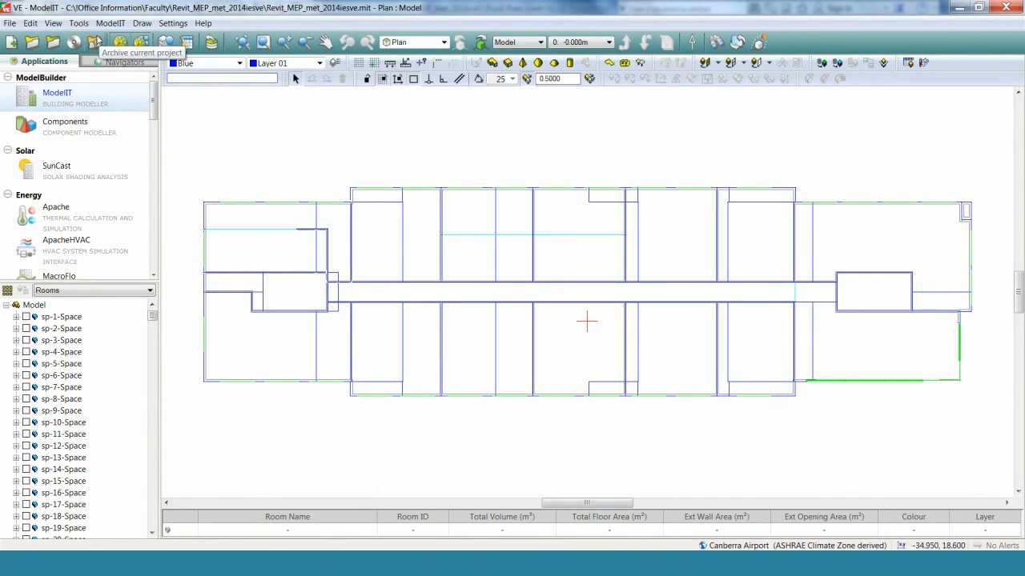
Step: Review the shell import and inner volumes settings in the user preferences, and leave without changing them
click(78, 23)
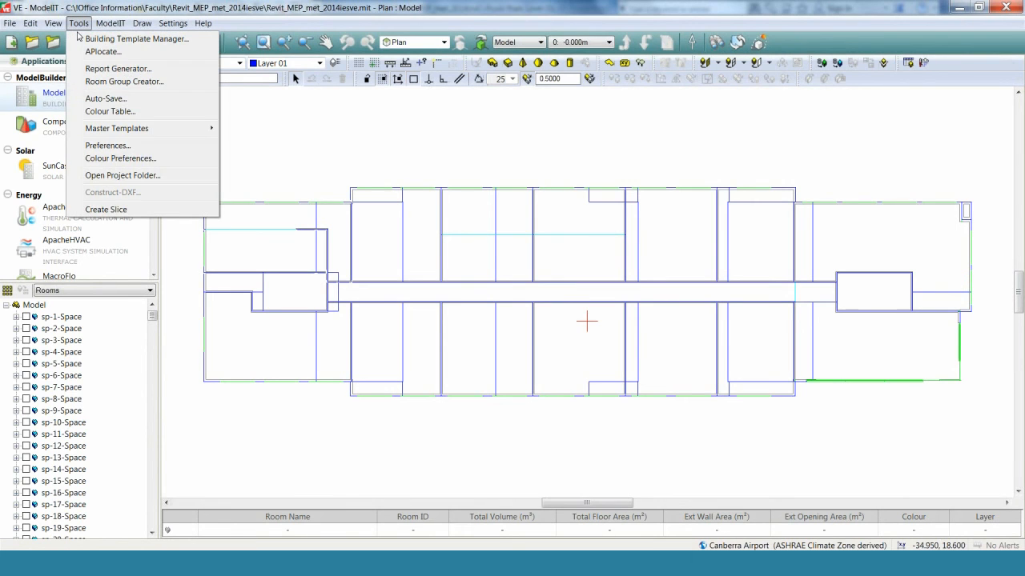
click(107, 147)
click(632, 163)
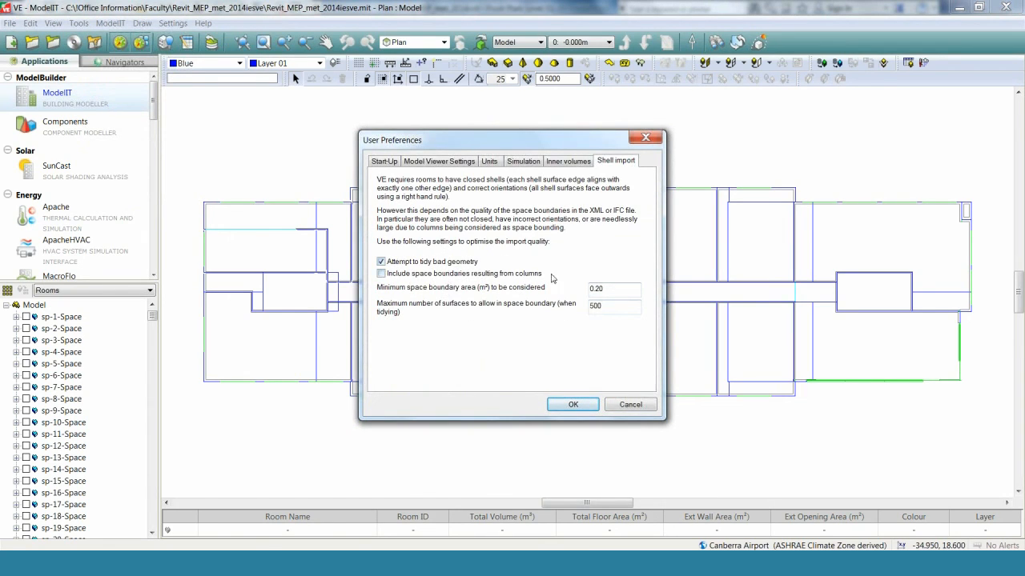
click(568, 162)
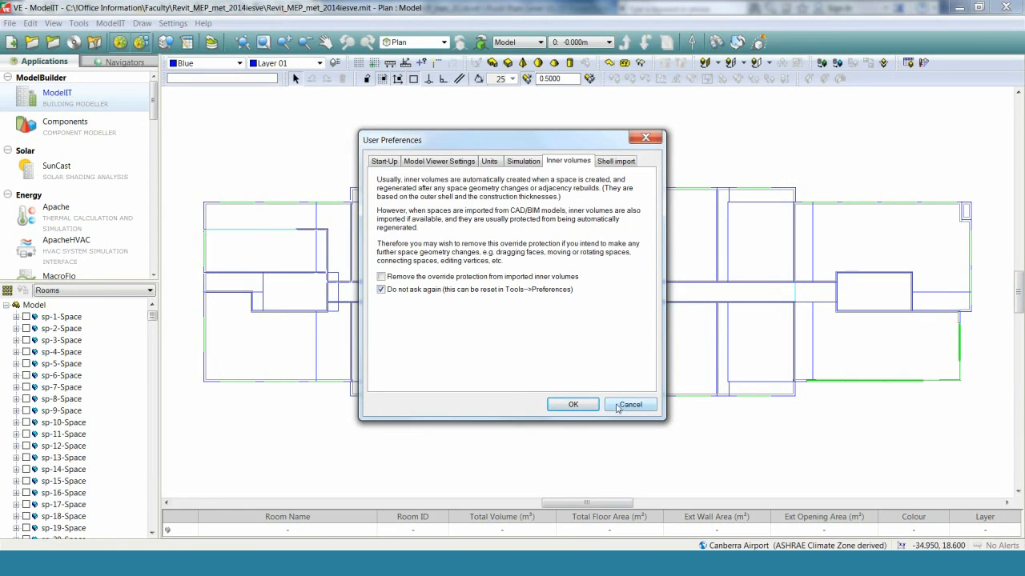
click(617, 166)
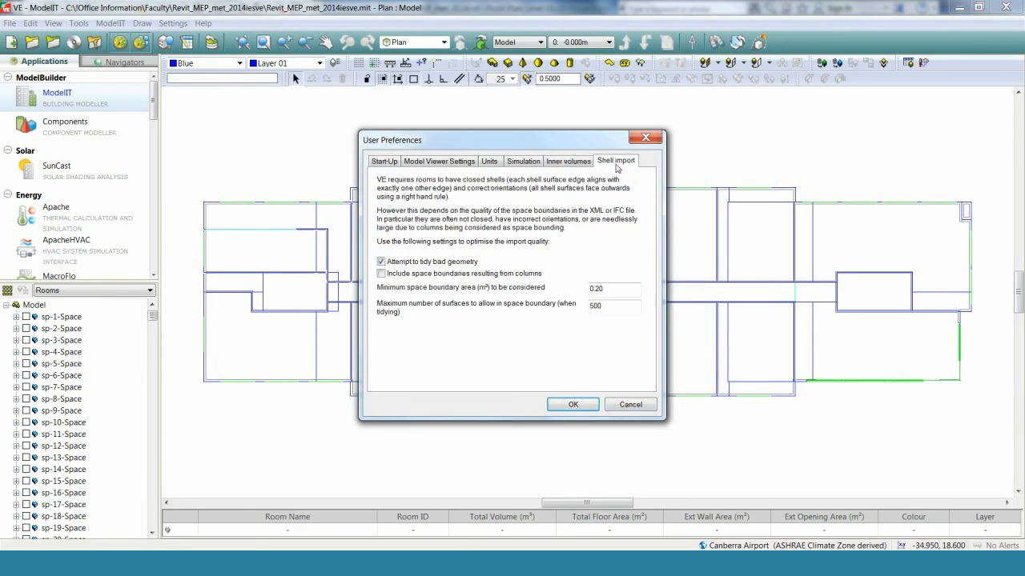
click(621, 405)
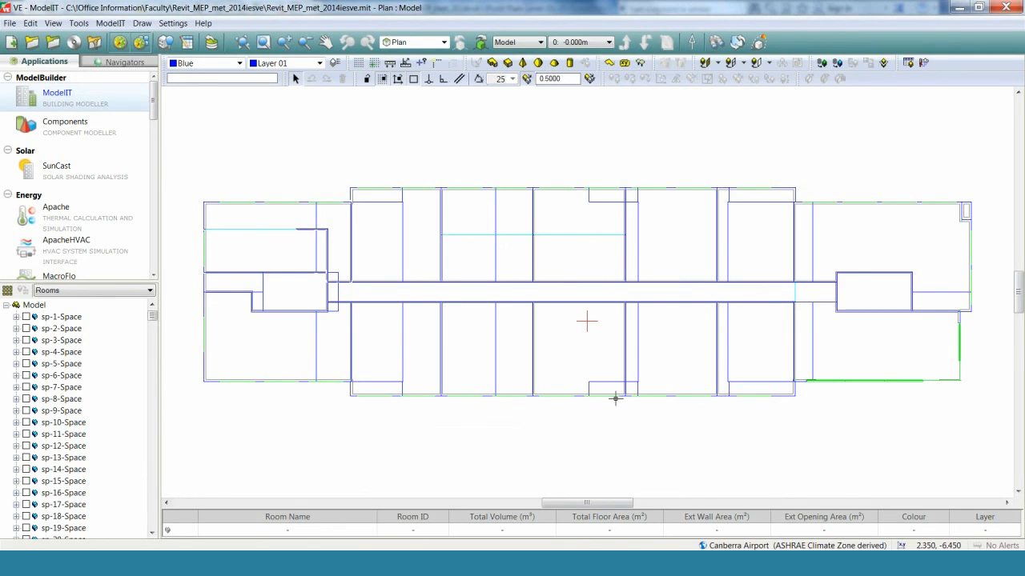